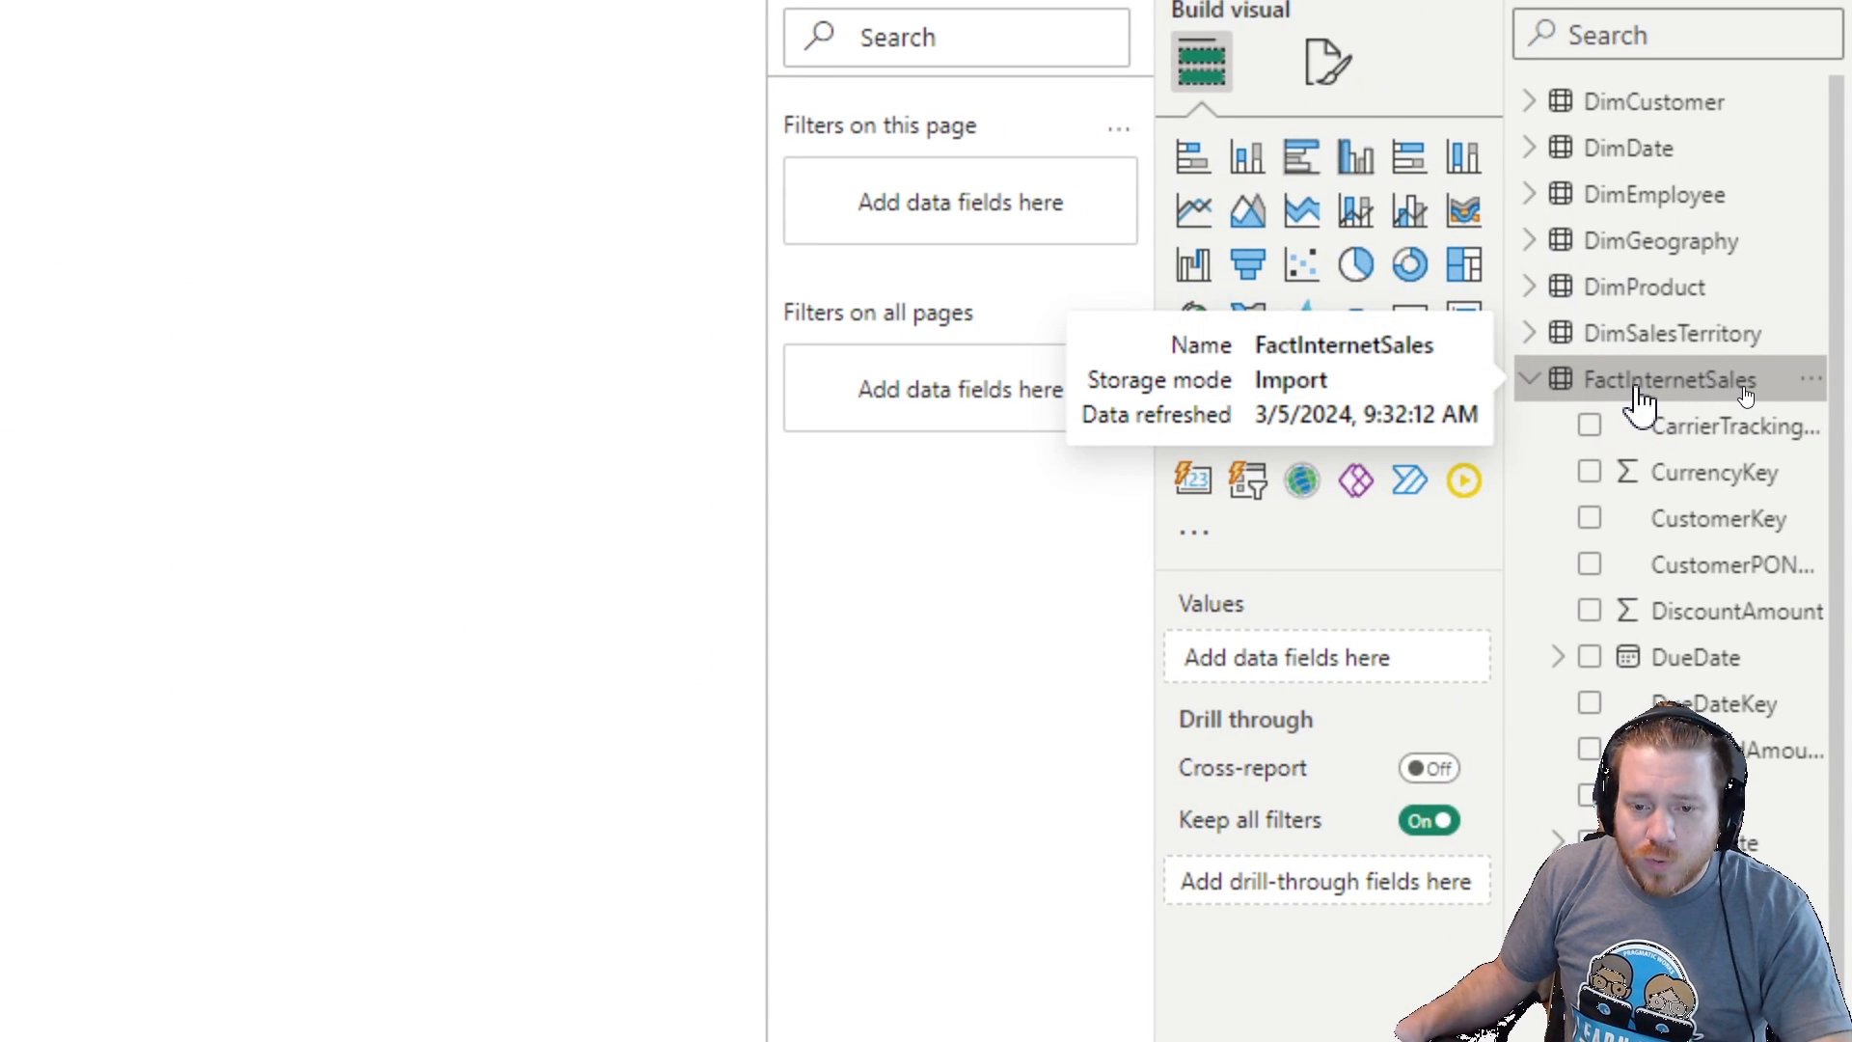
Step: Create a new measure named Max Sale Price in the FactInternetSales table and begin its formula on a second line with the MAX function
right_click(1640, 398)
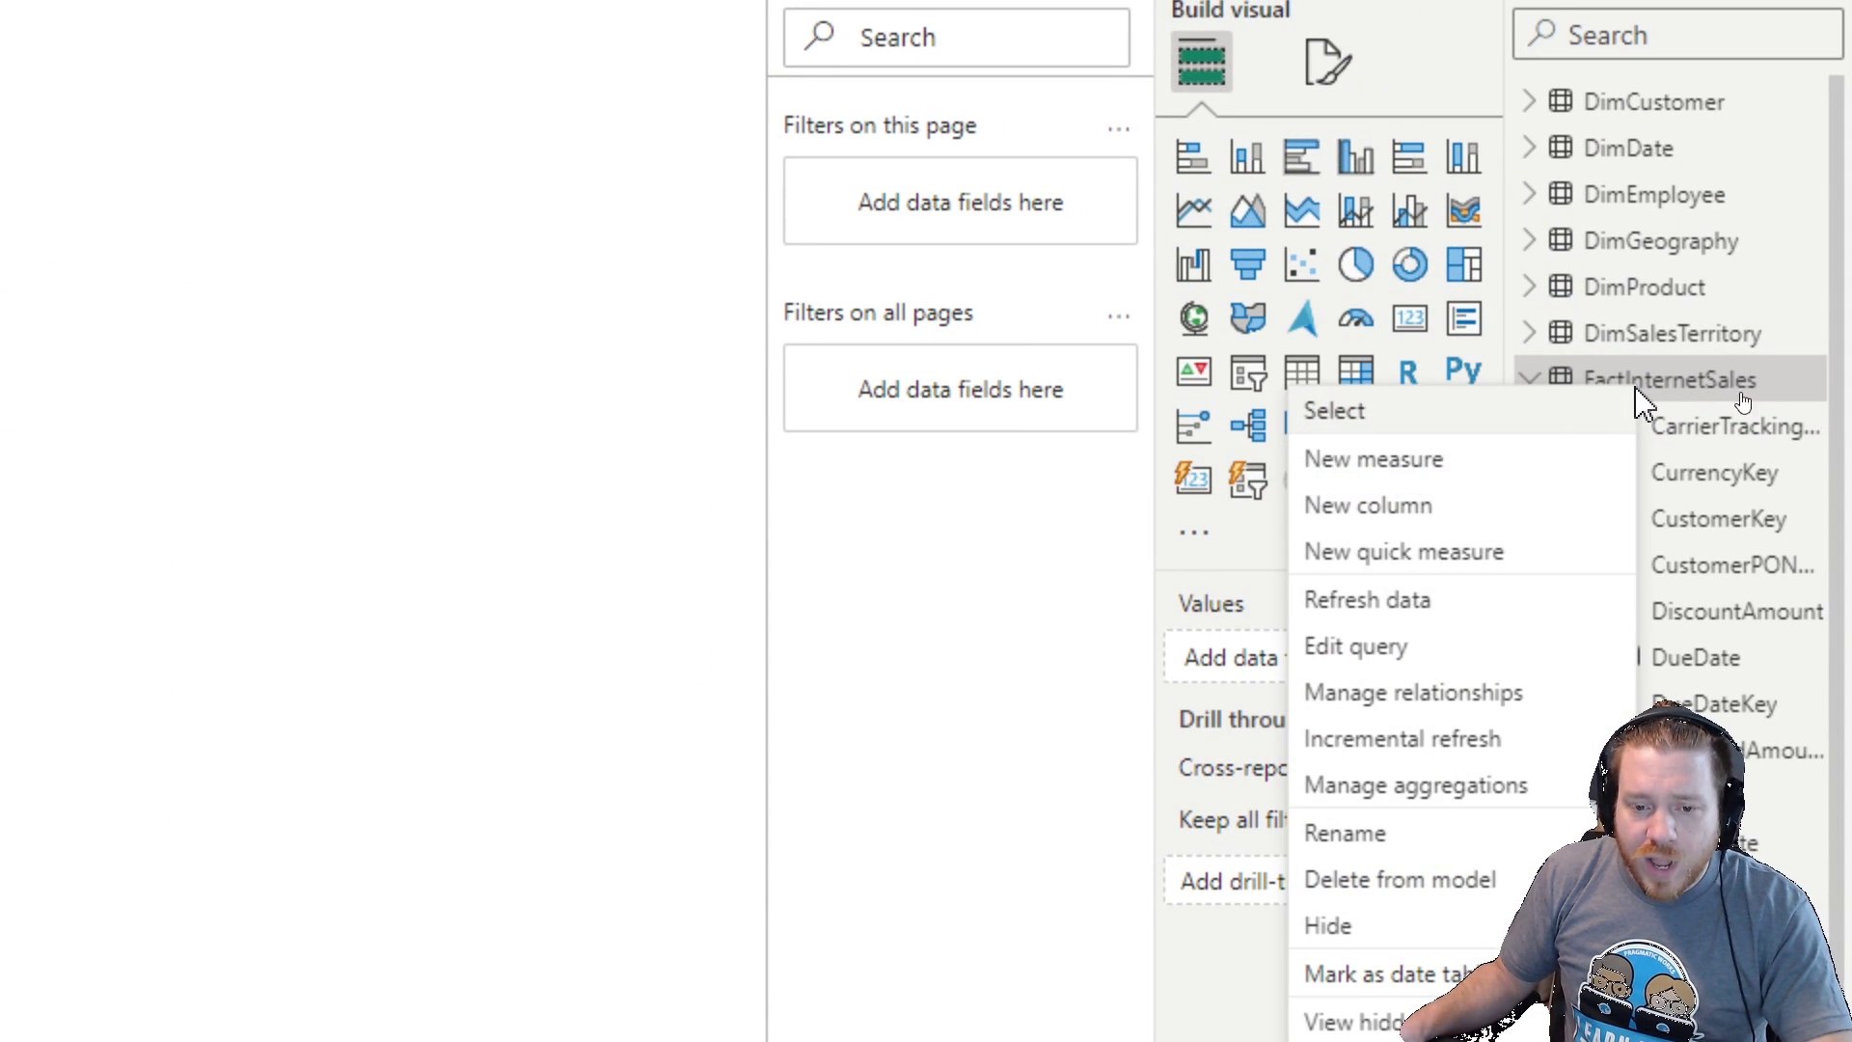
left_click(1534, 482)
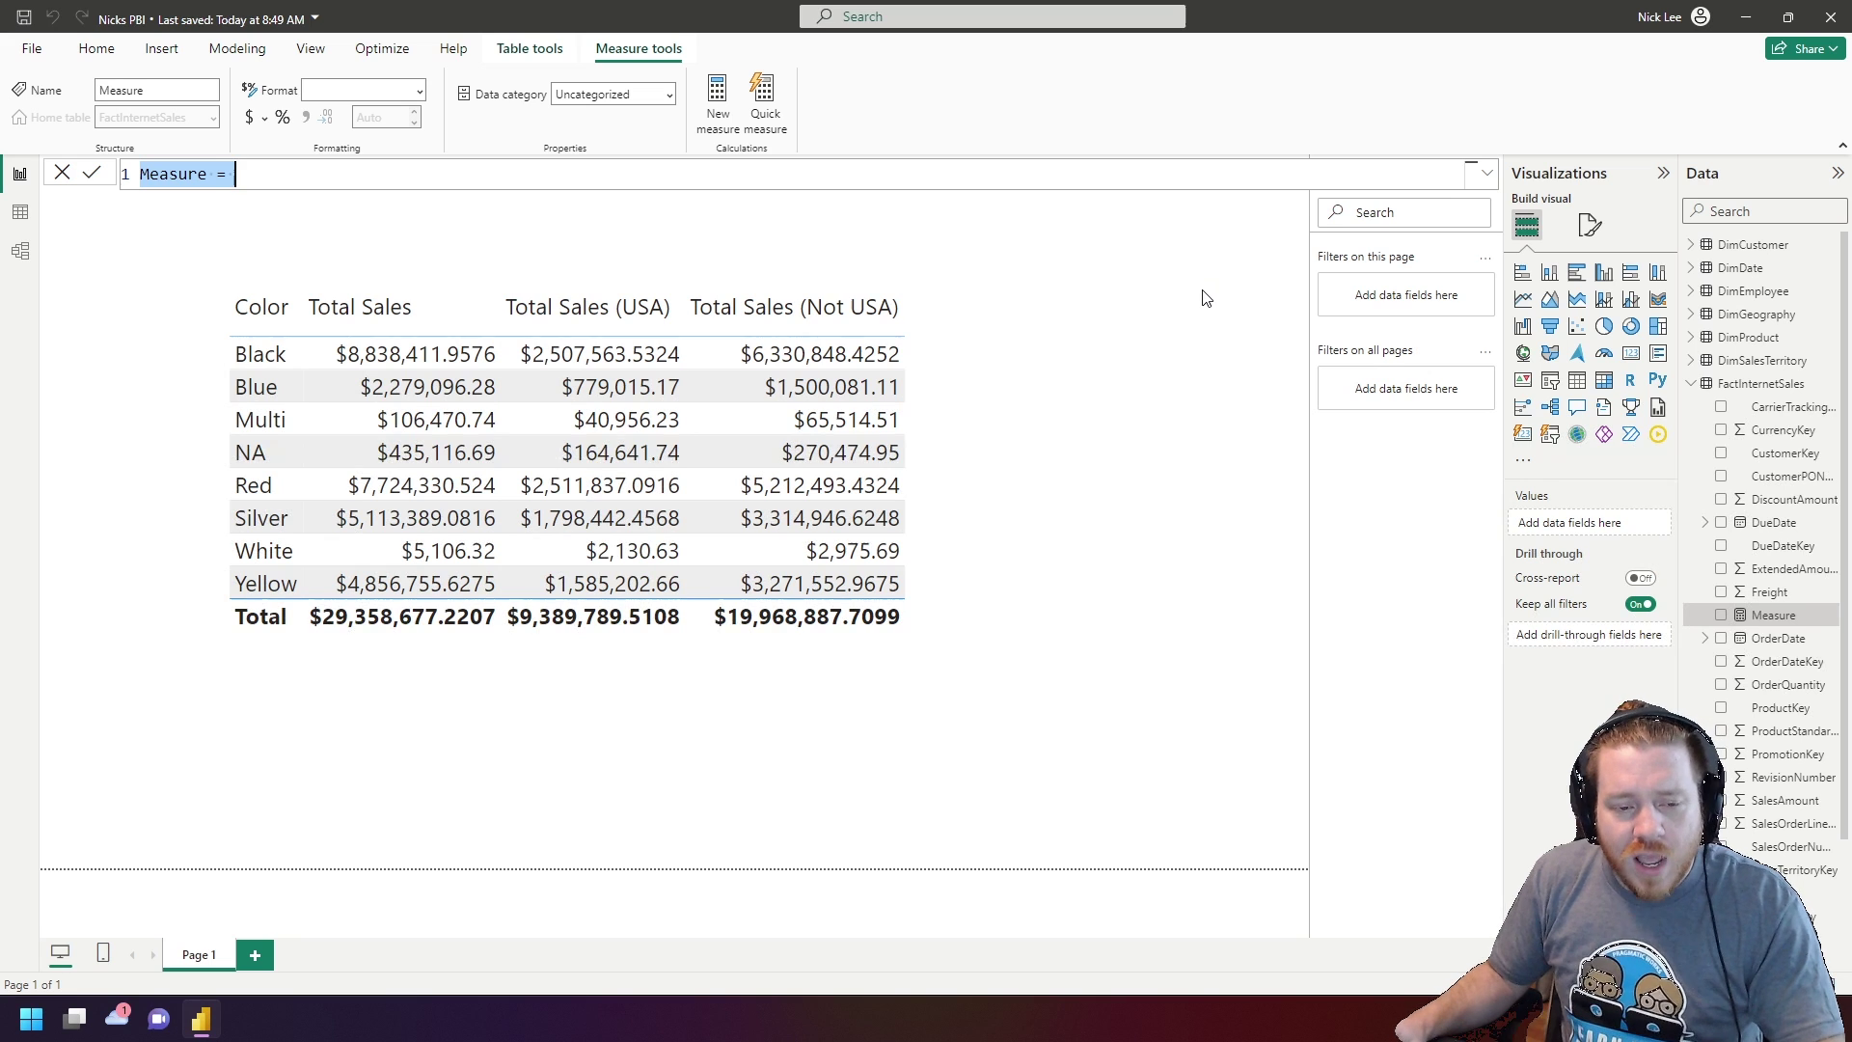
left_click(902, 184)
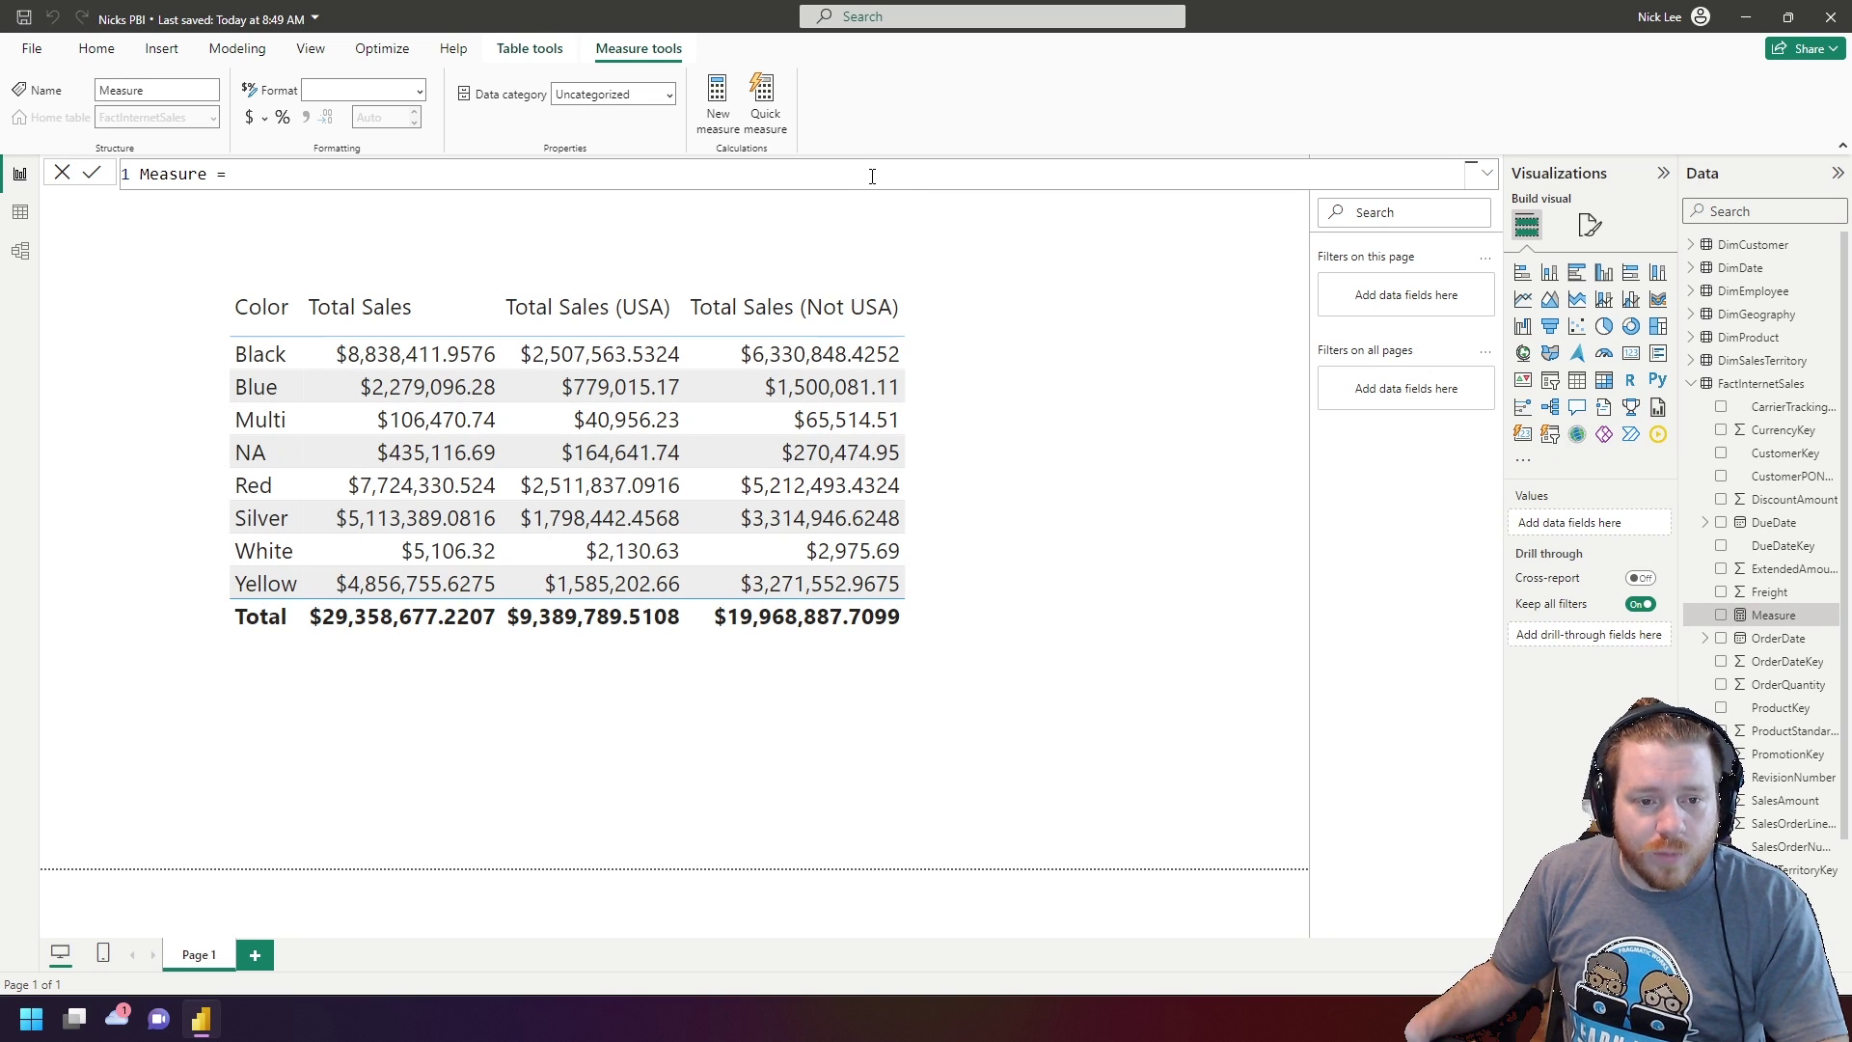
scroll(872, 178, "up", 5)
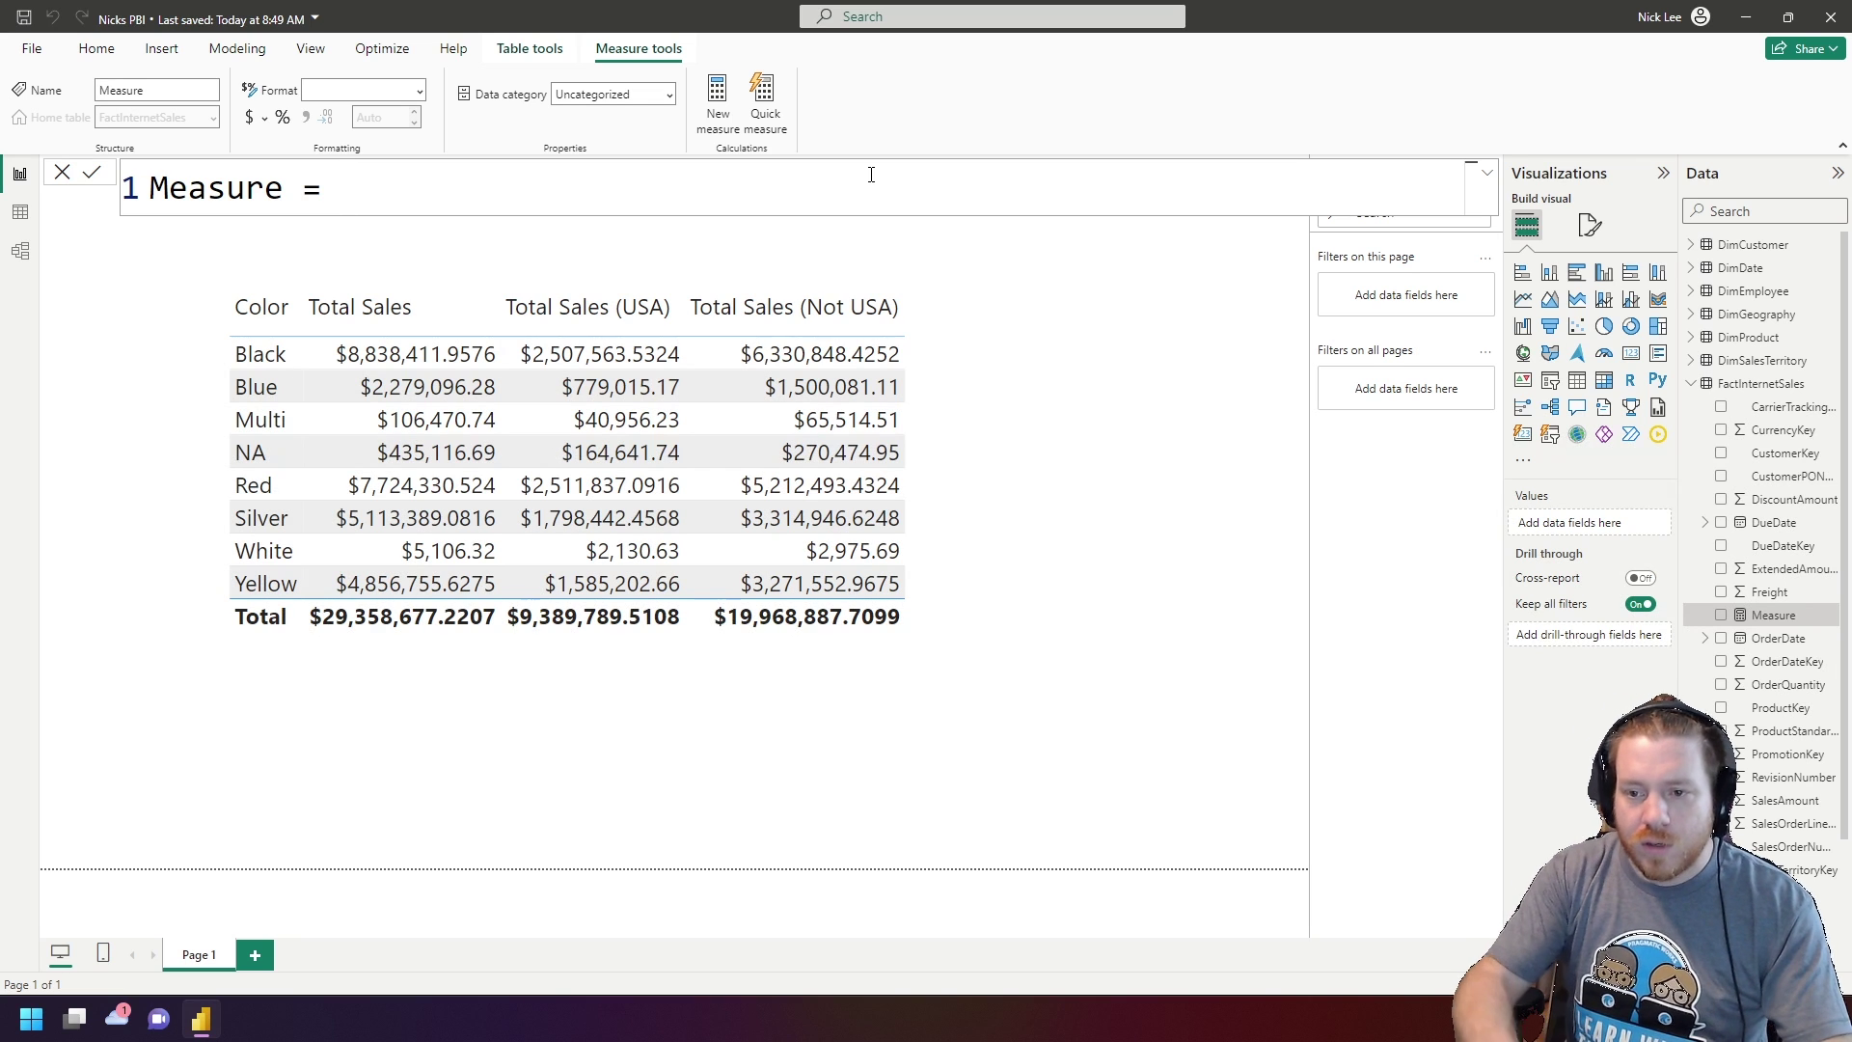
key("ctrl+a")
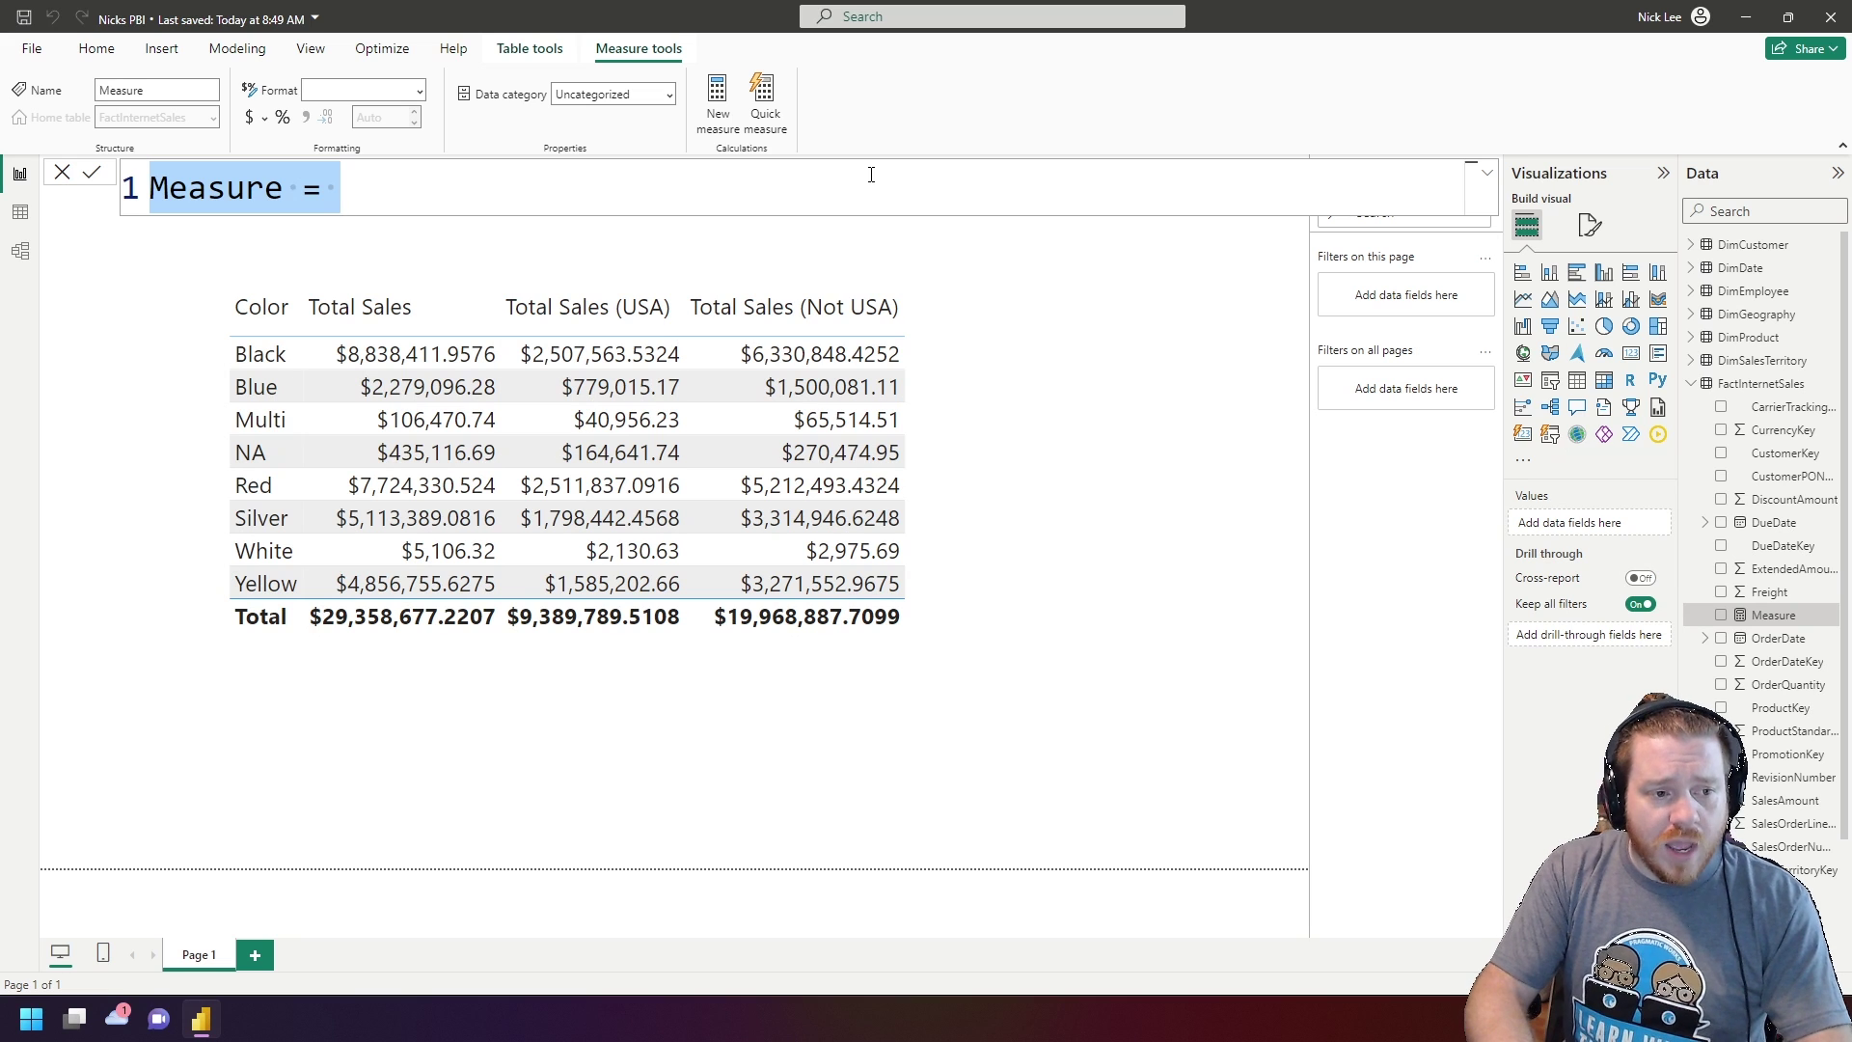
type("Max Sal")
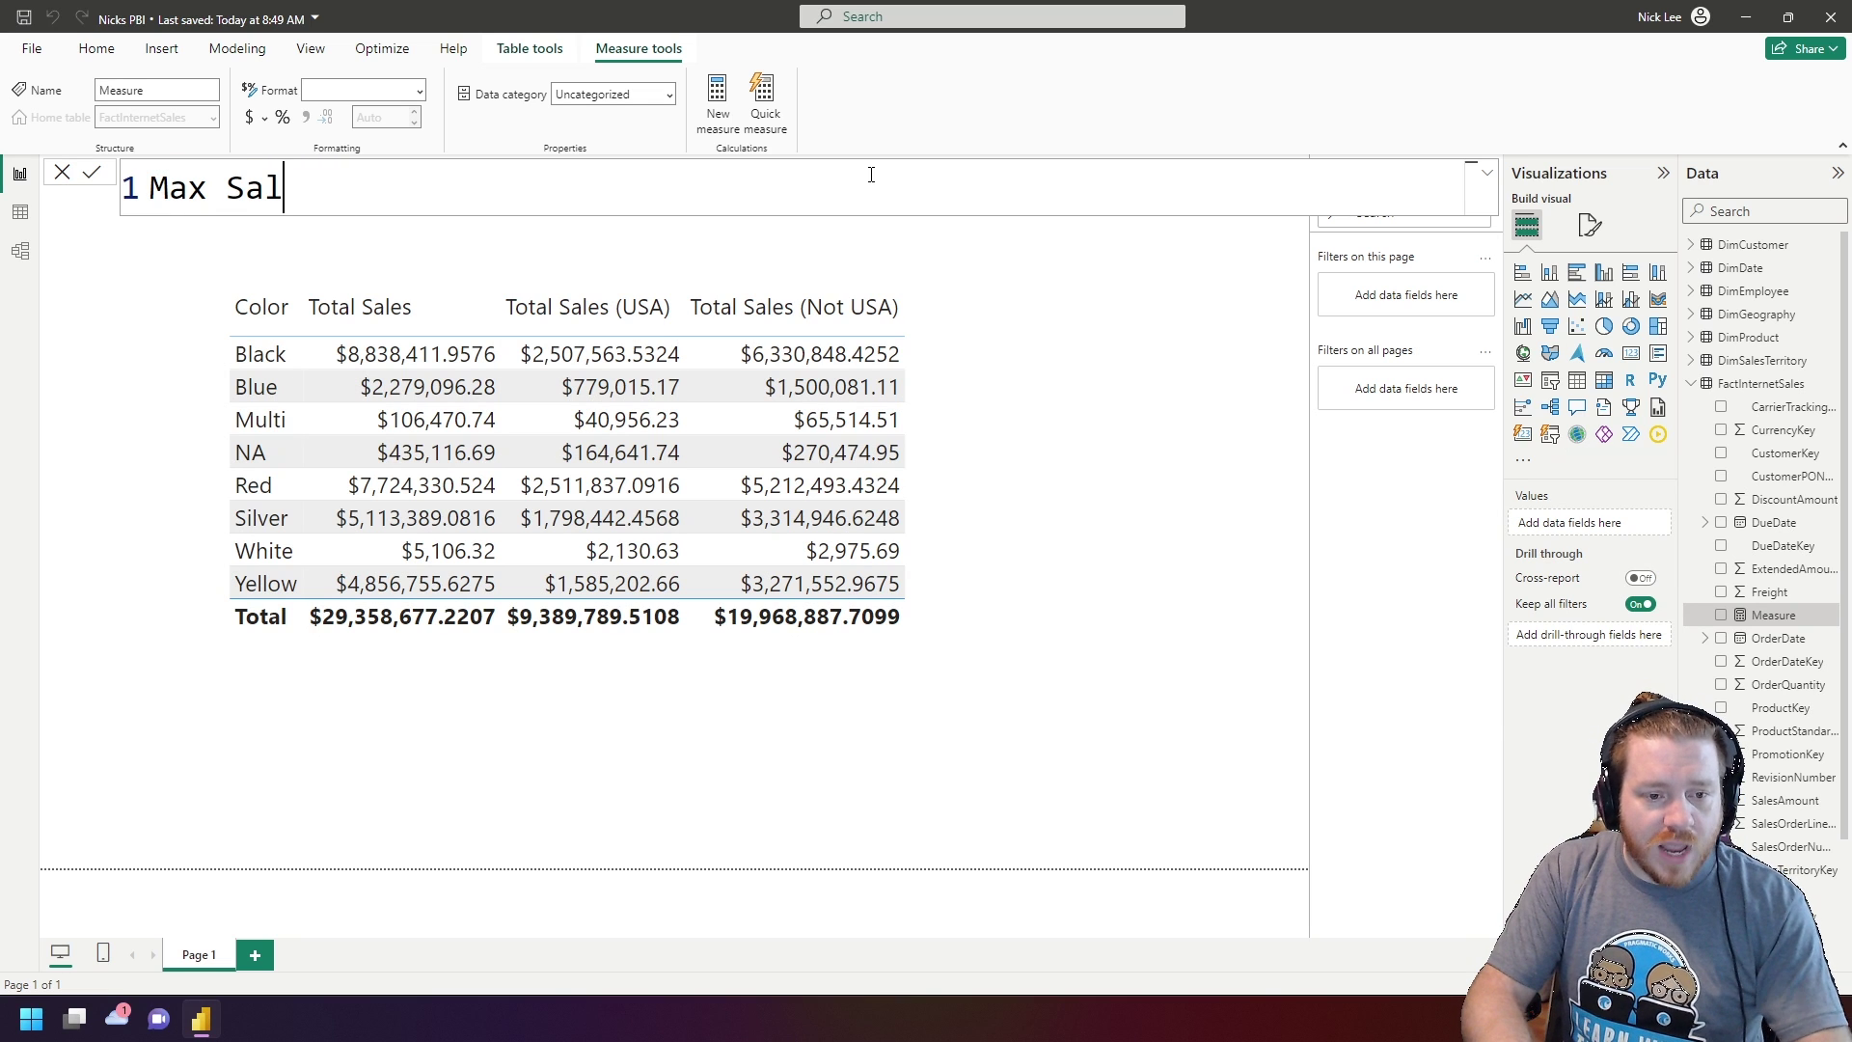
type("e Price ")
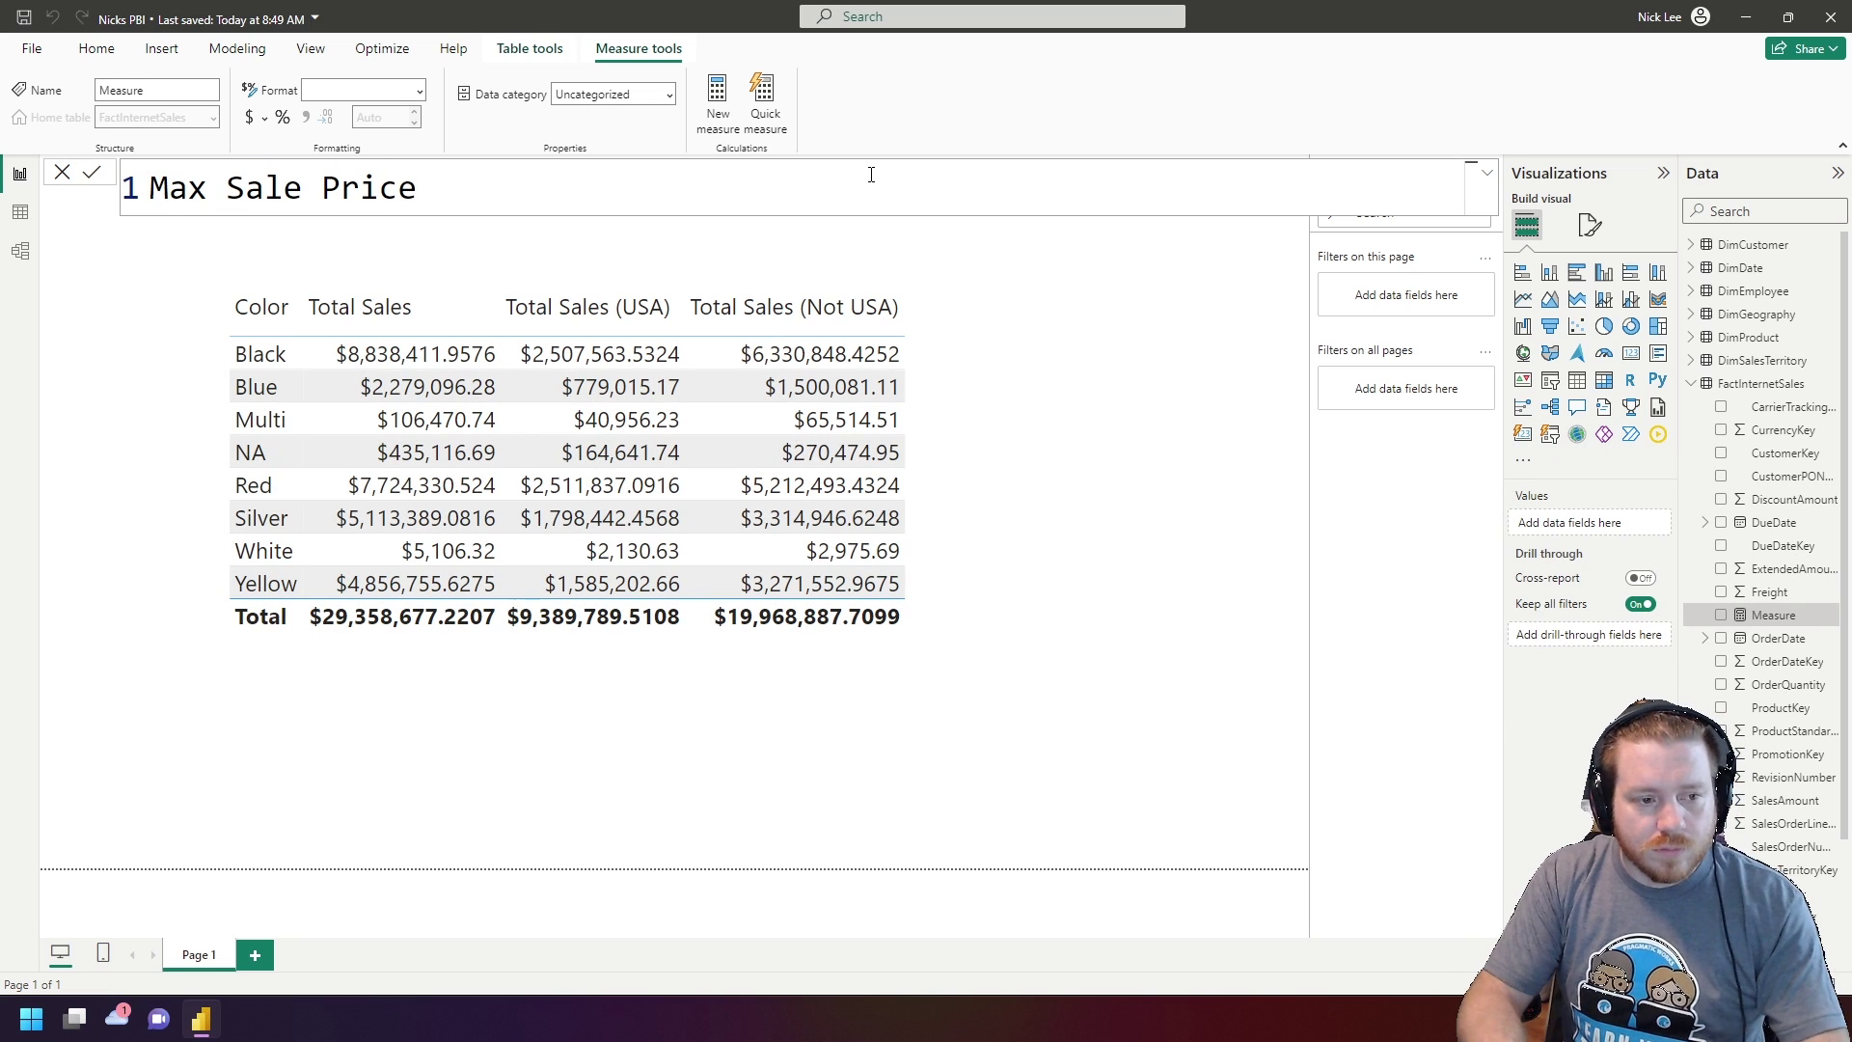
type("=")
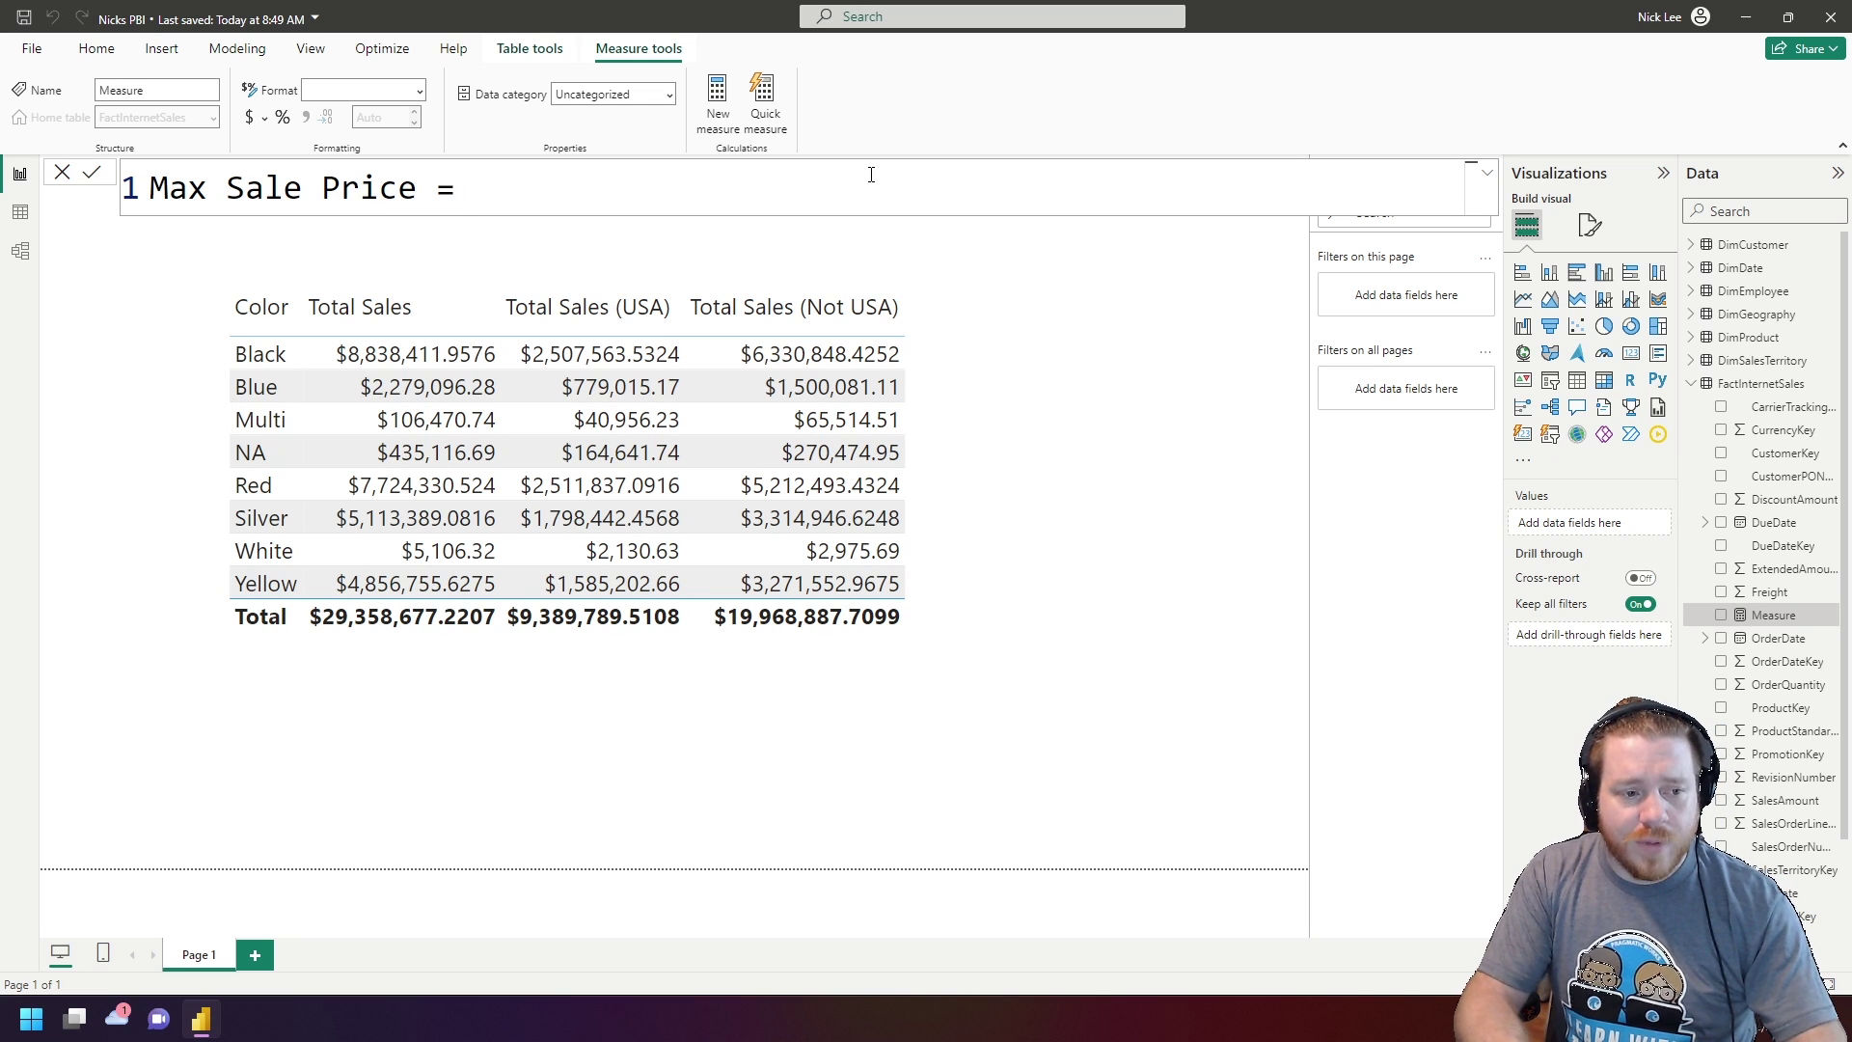
key("shift+Return")
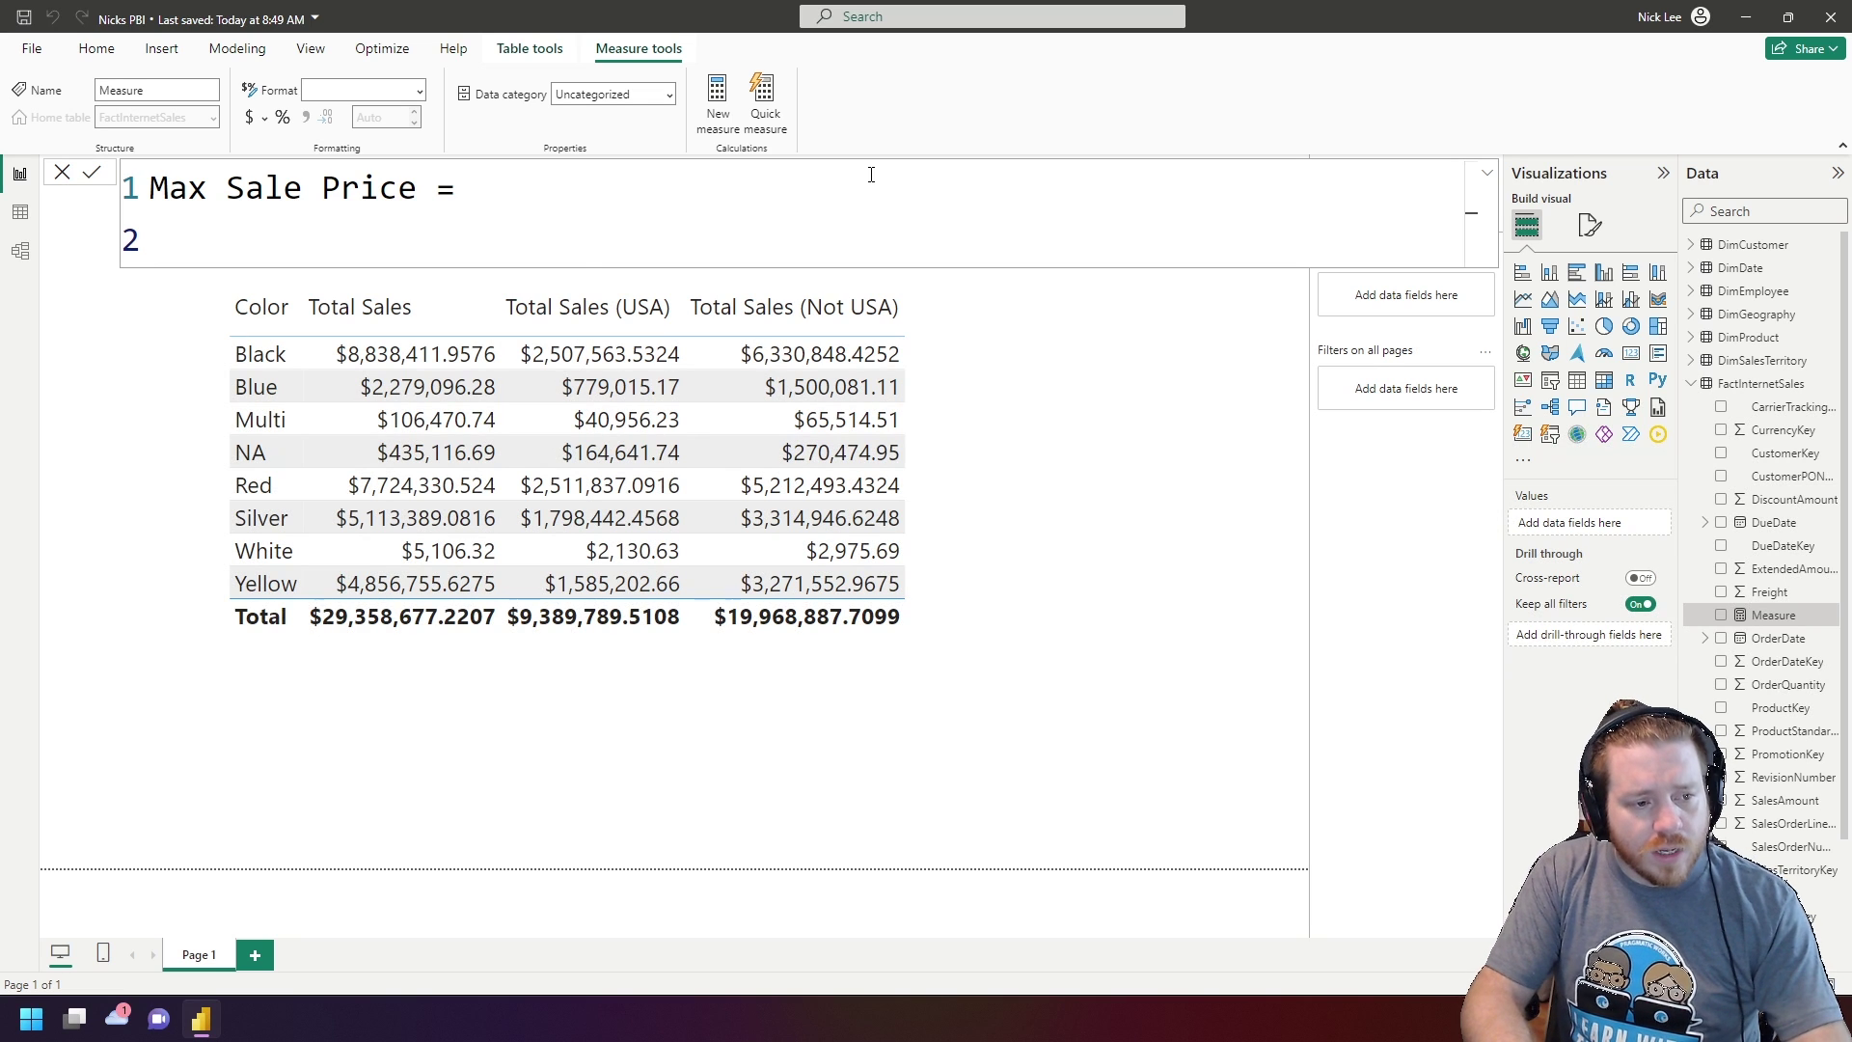
type("max")
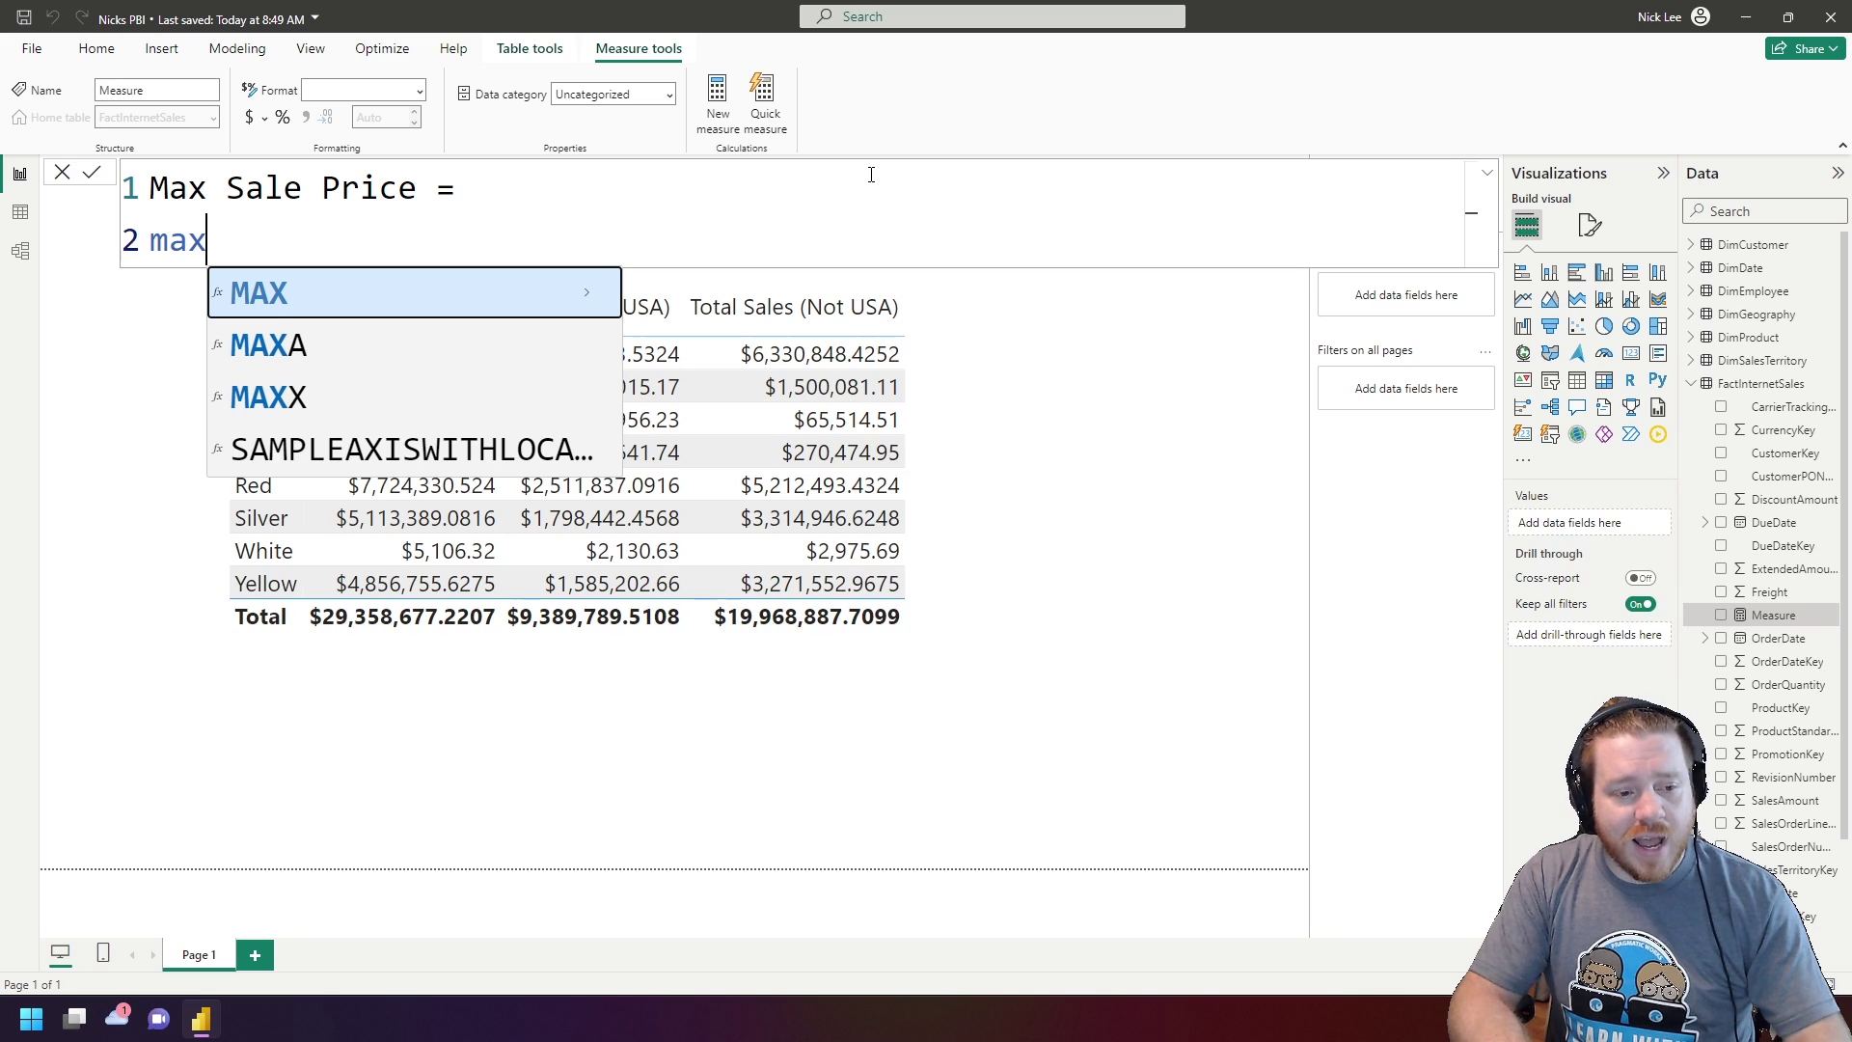
key("Tab")
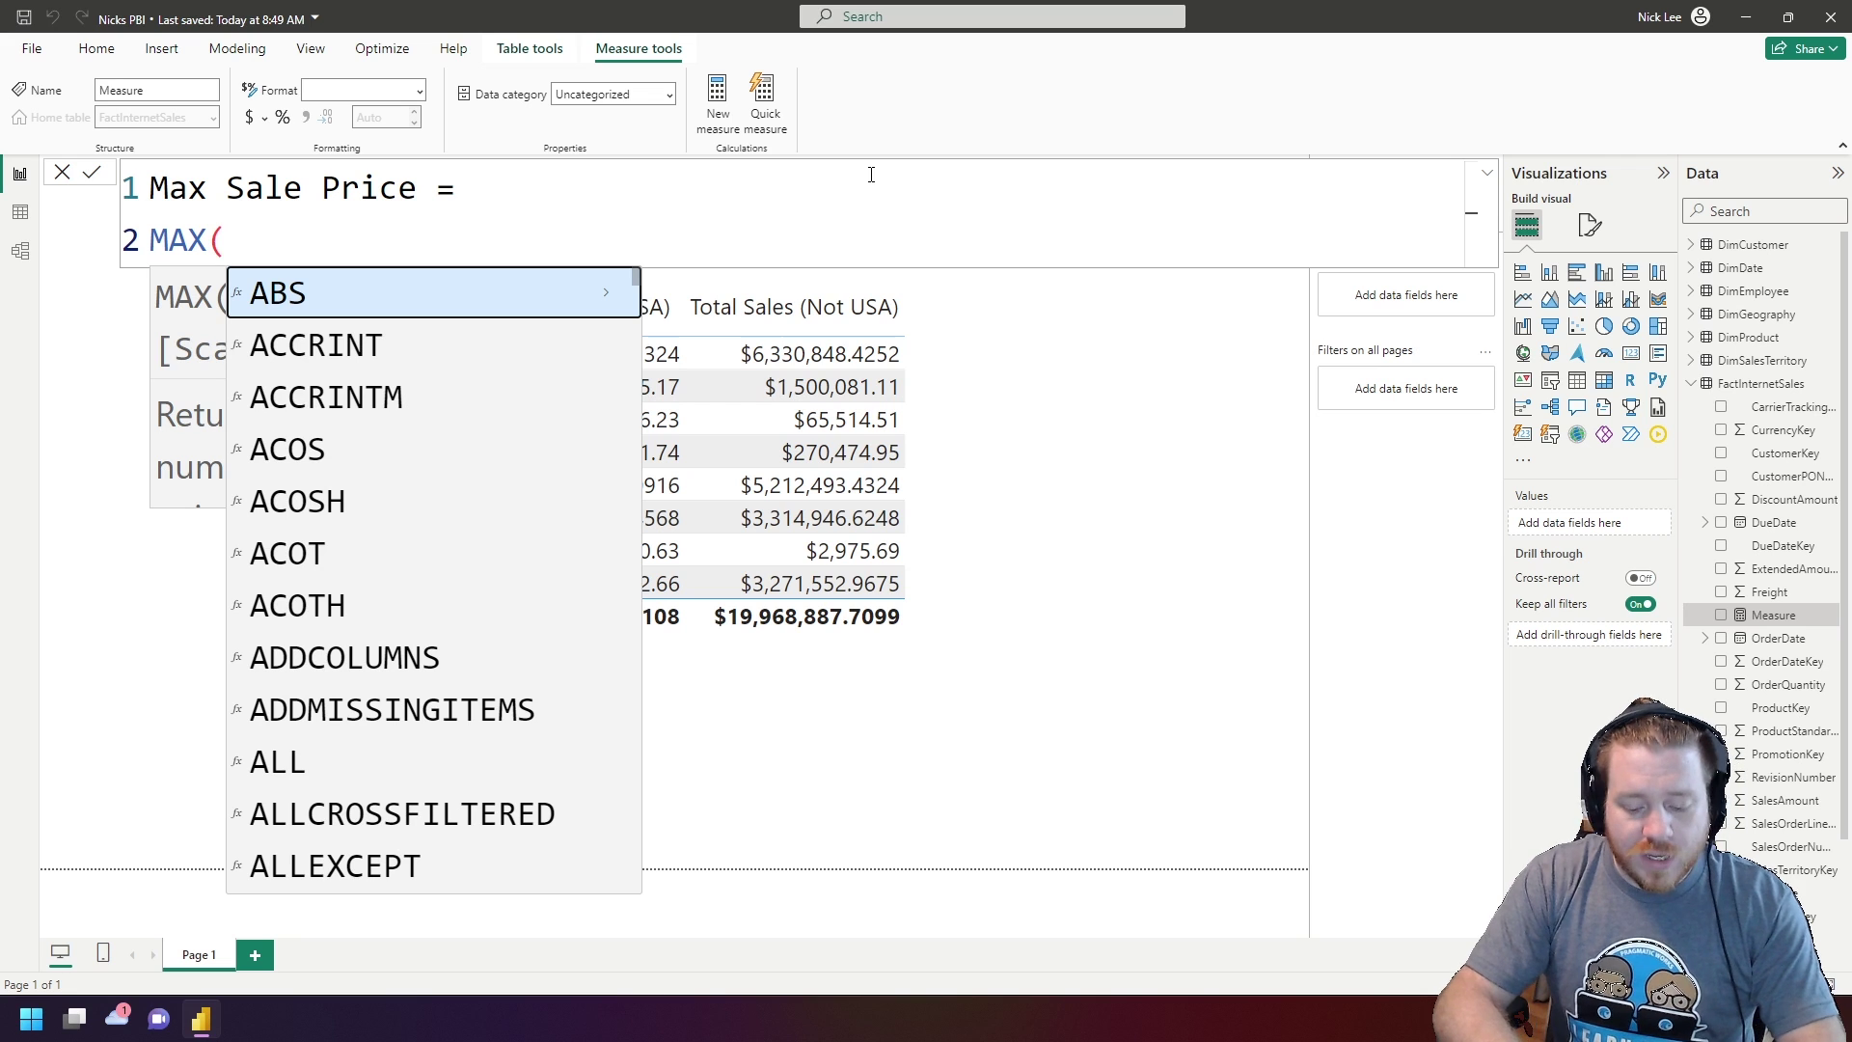
type("'")
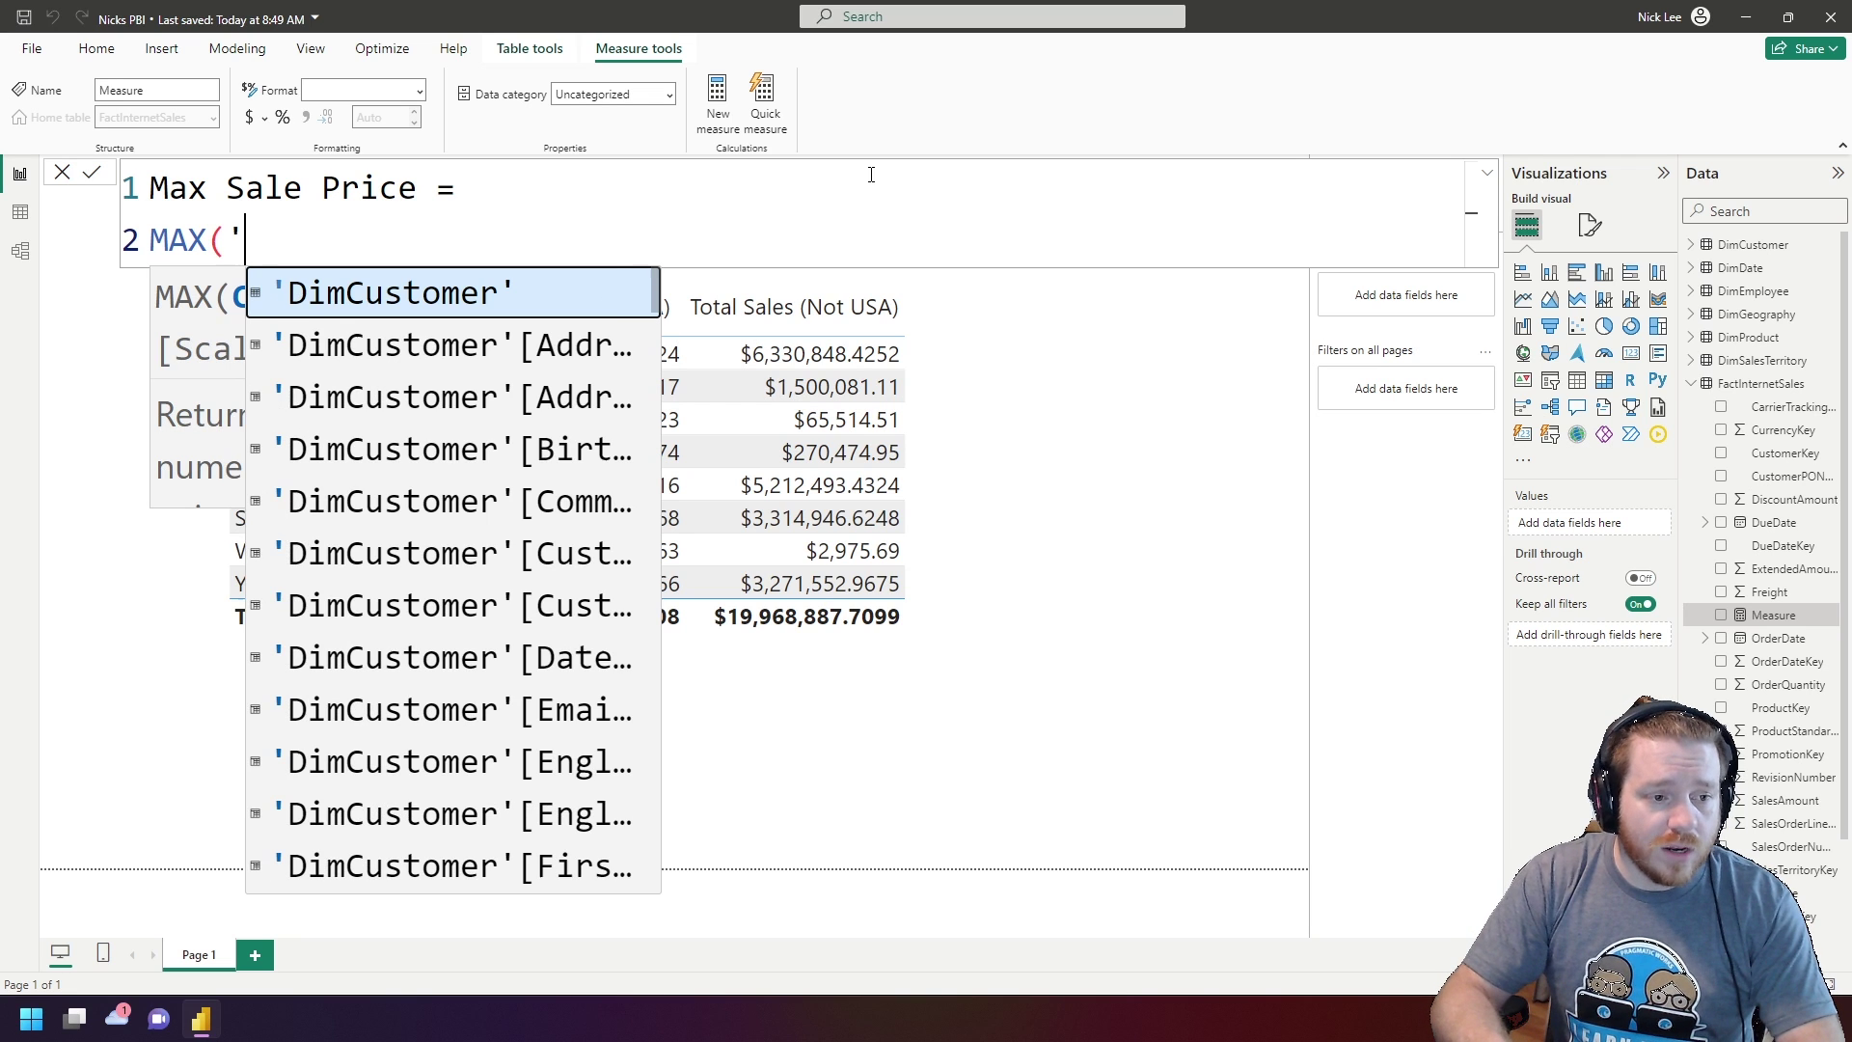
type("F")
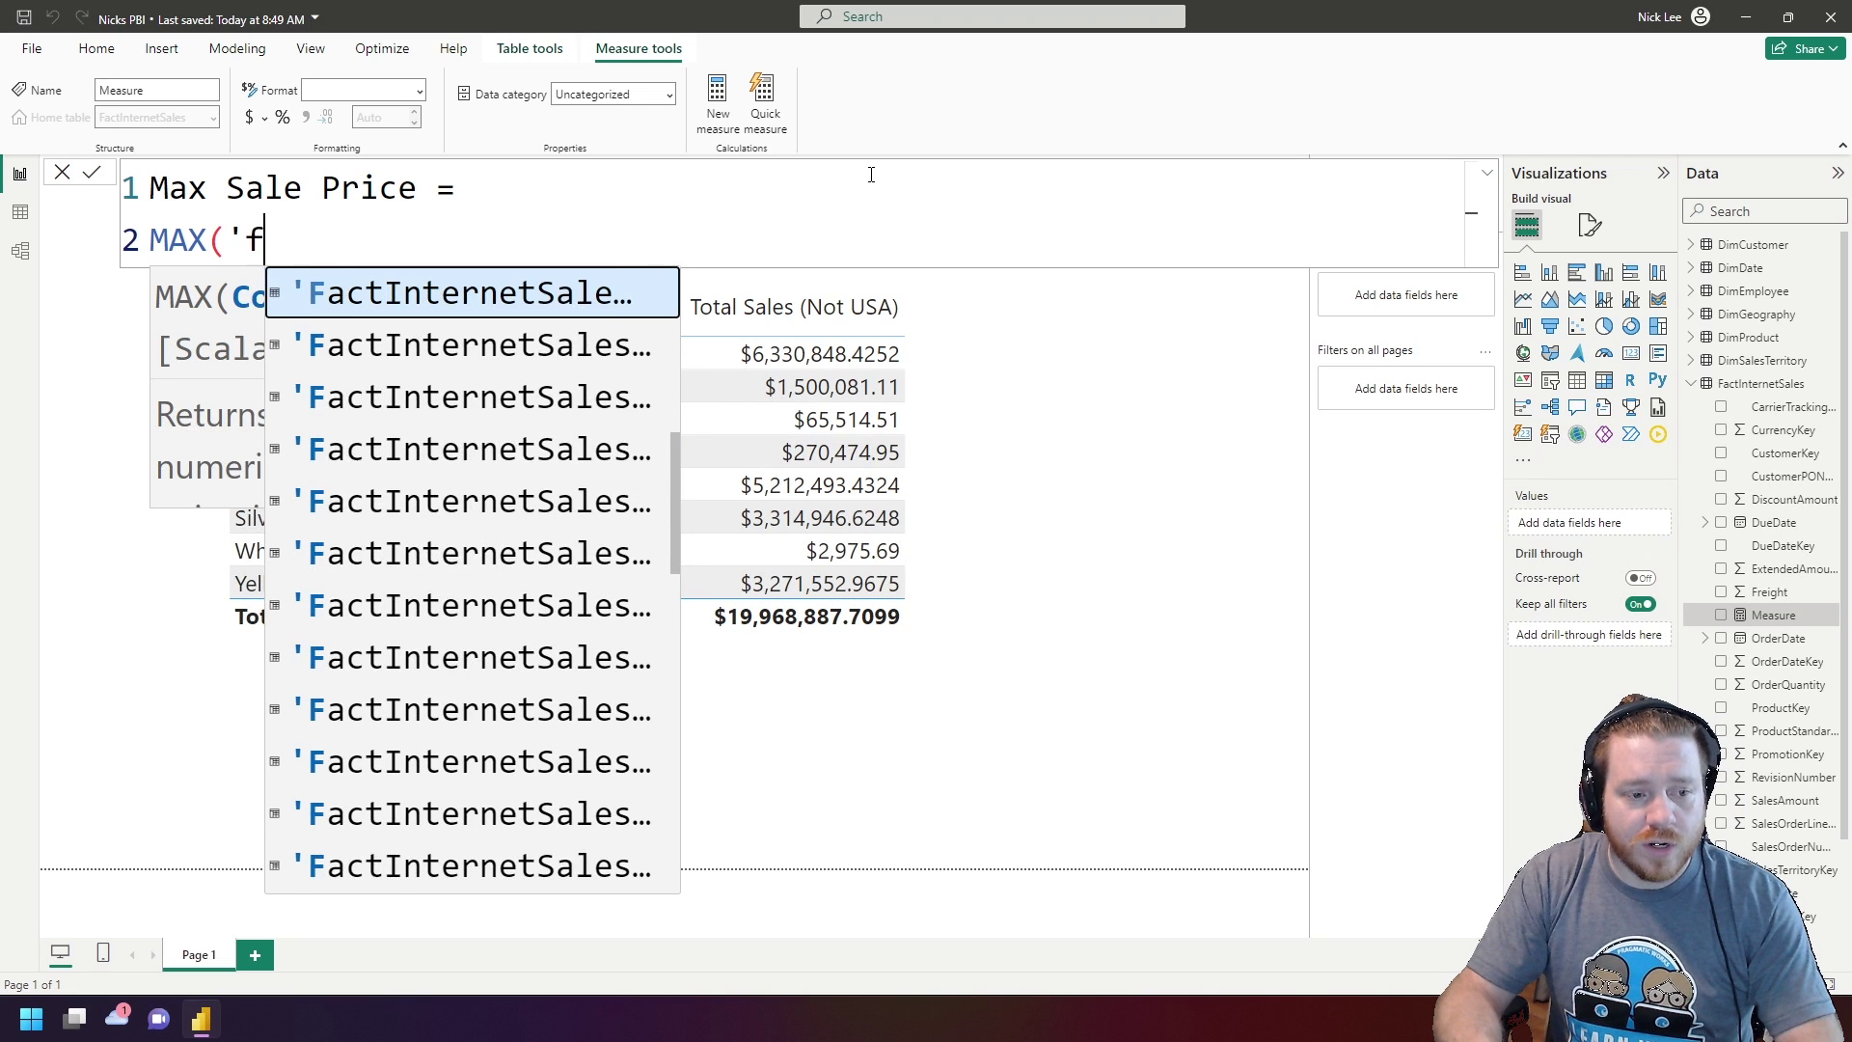
key("BackSpace")
key("BackSpace")
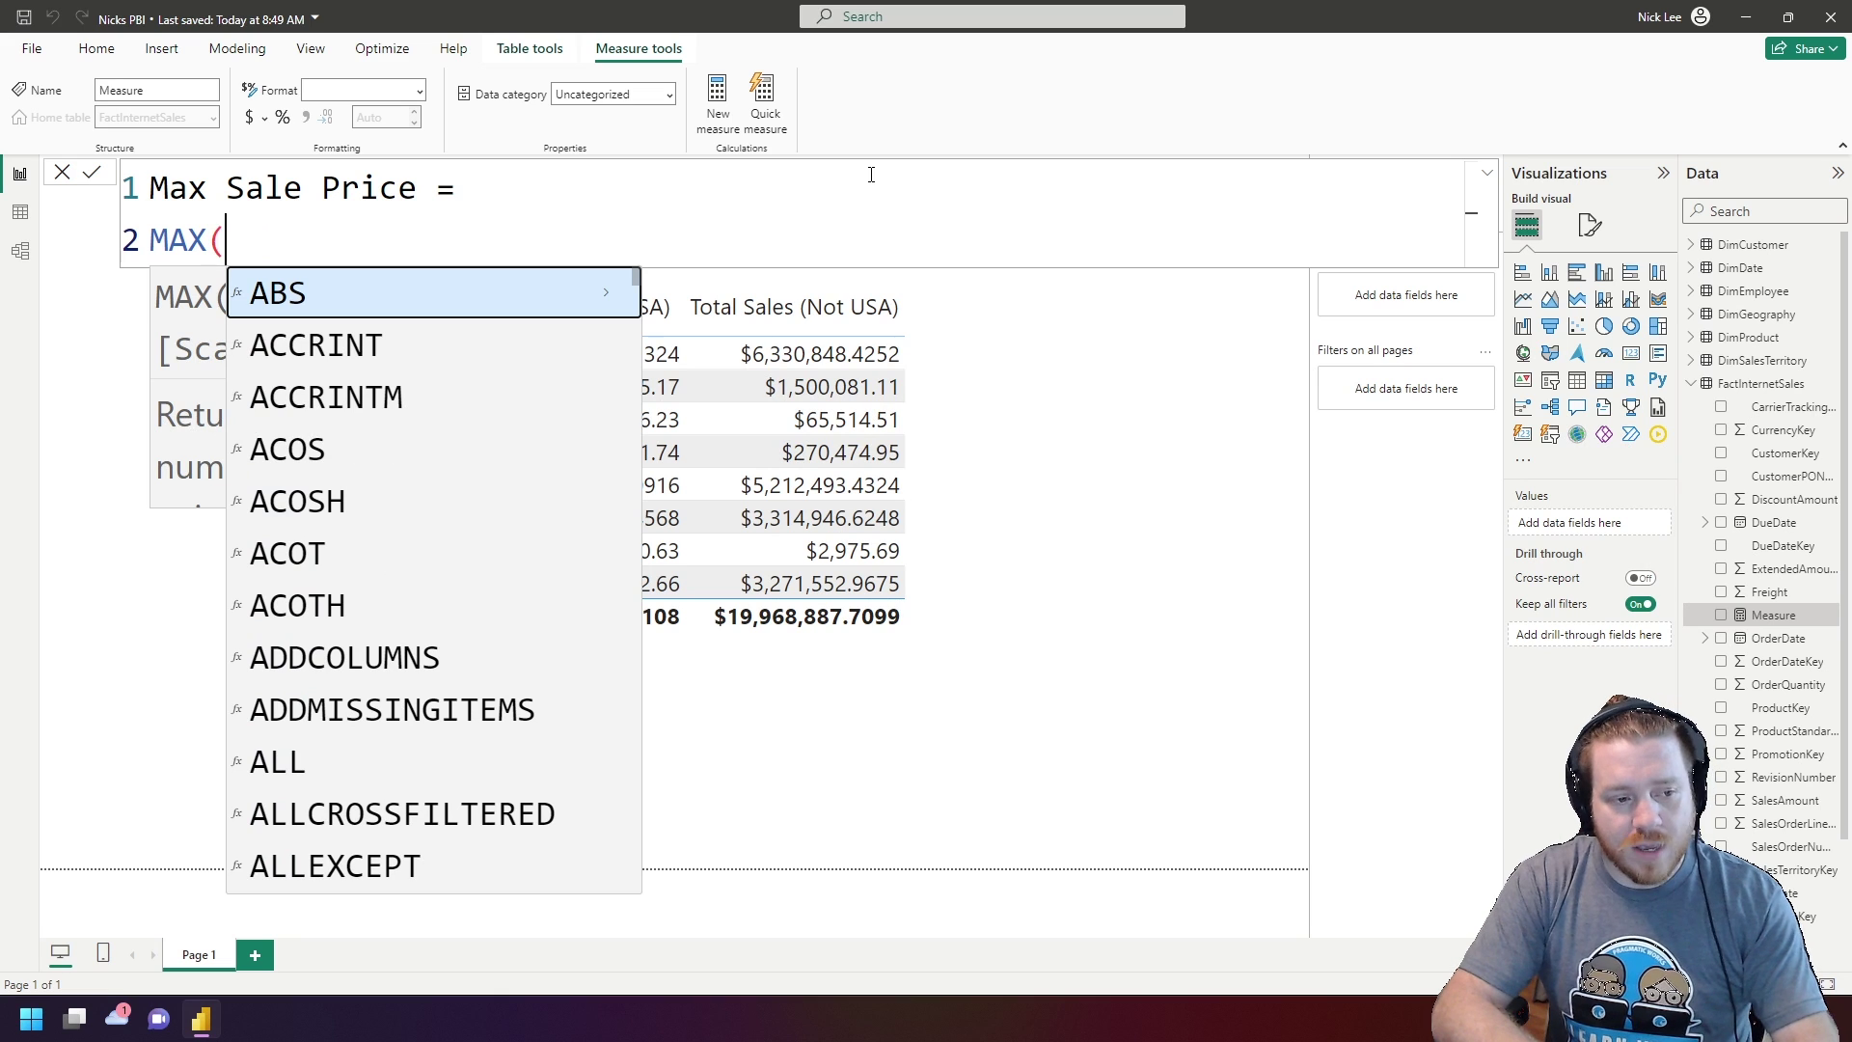
Step: Read the MAX function's syntax help, including its arguments and full description
key("Escape")
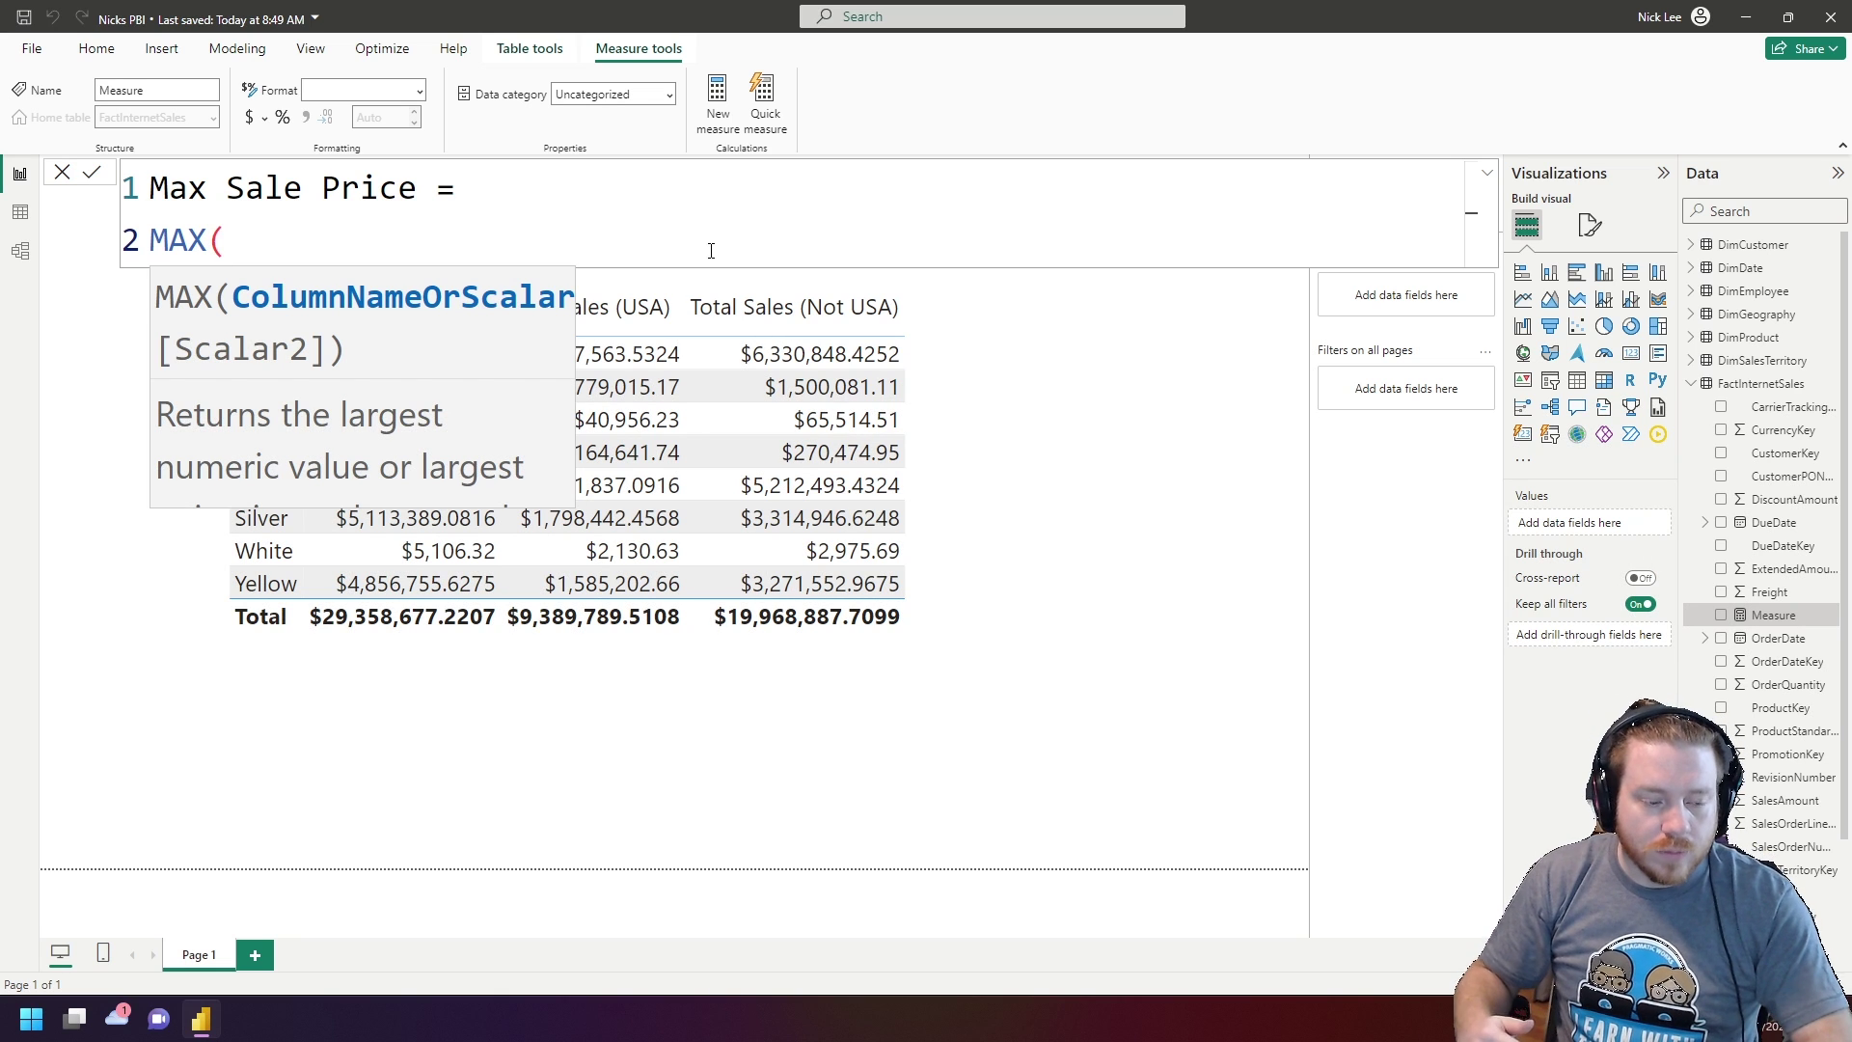
mouse_move(486, 504)
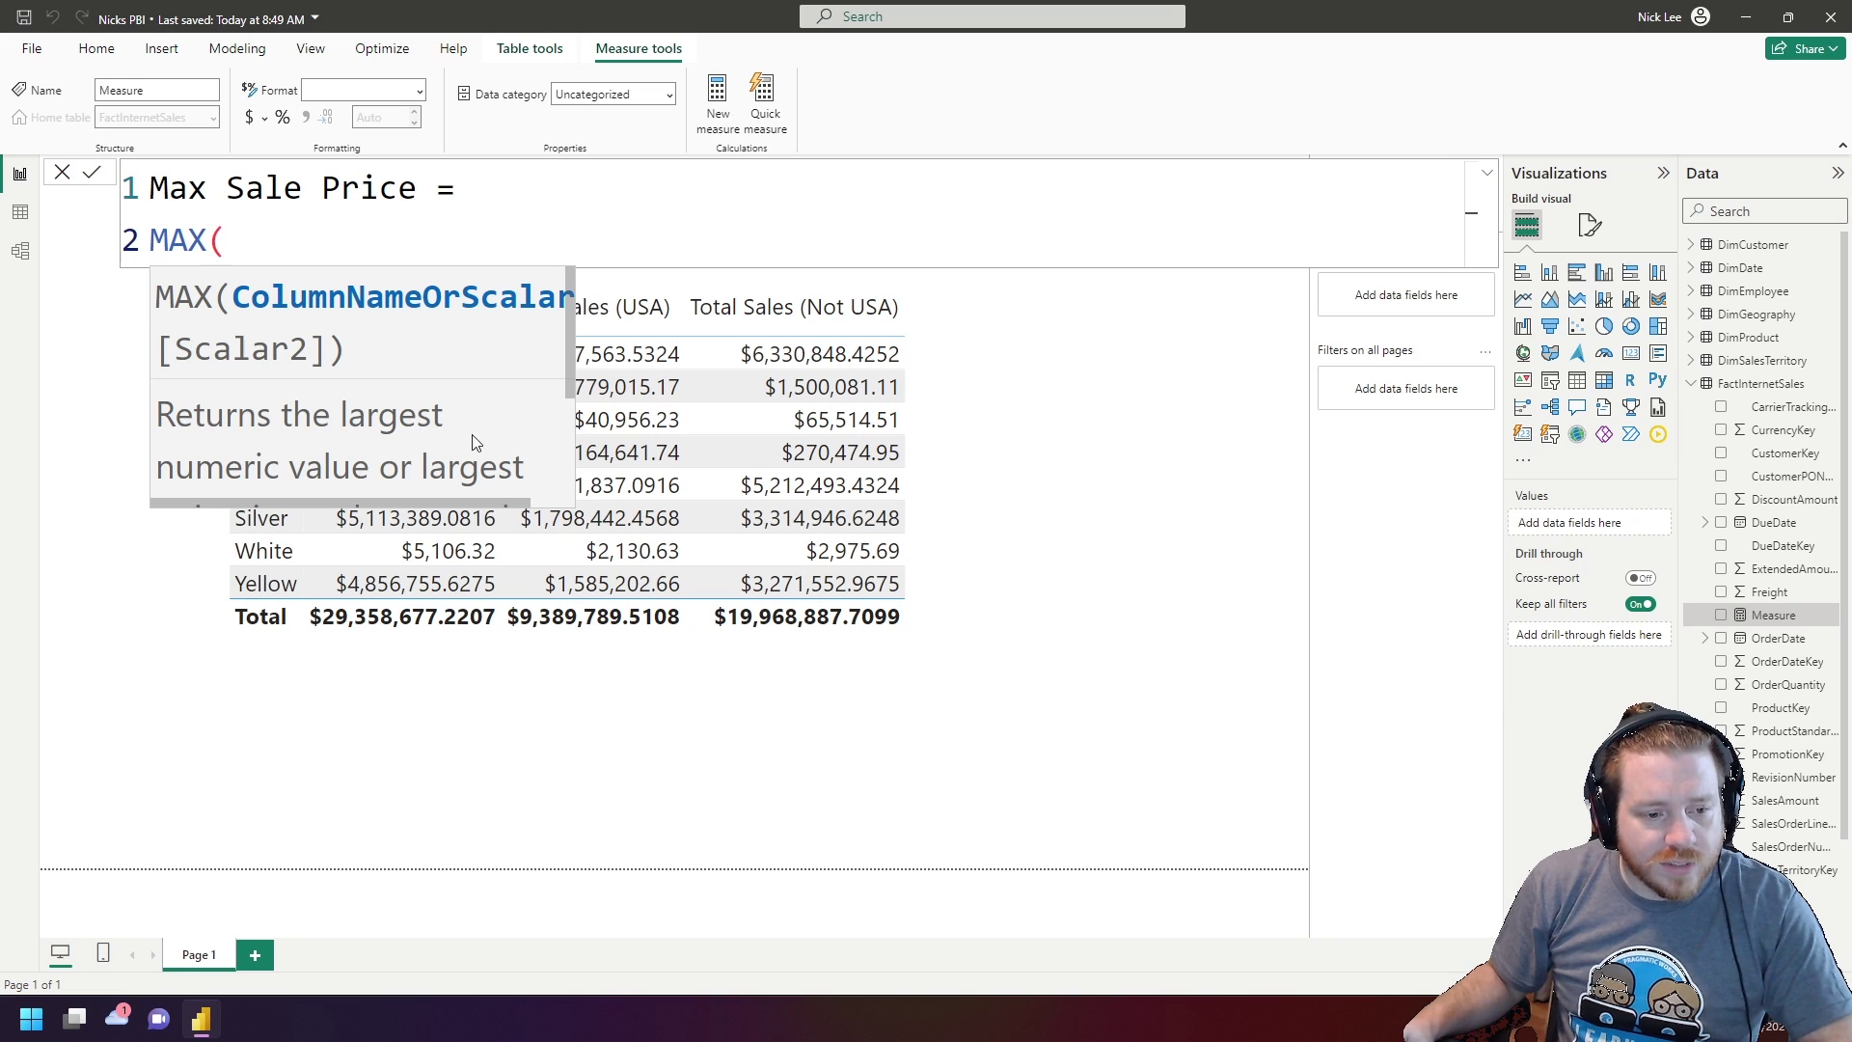
scroll(487, 504, "right", 1)
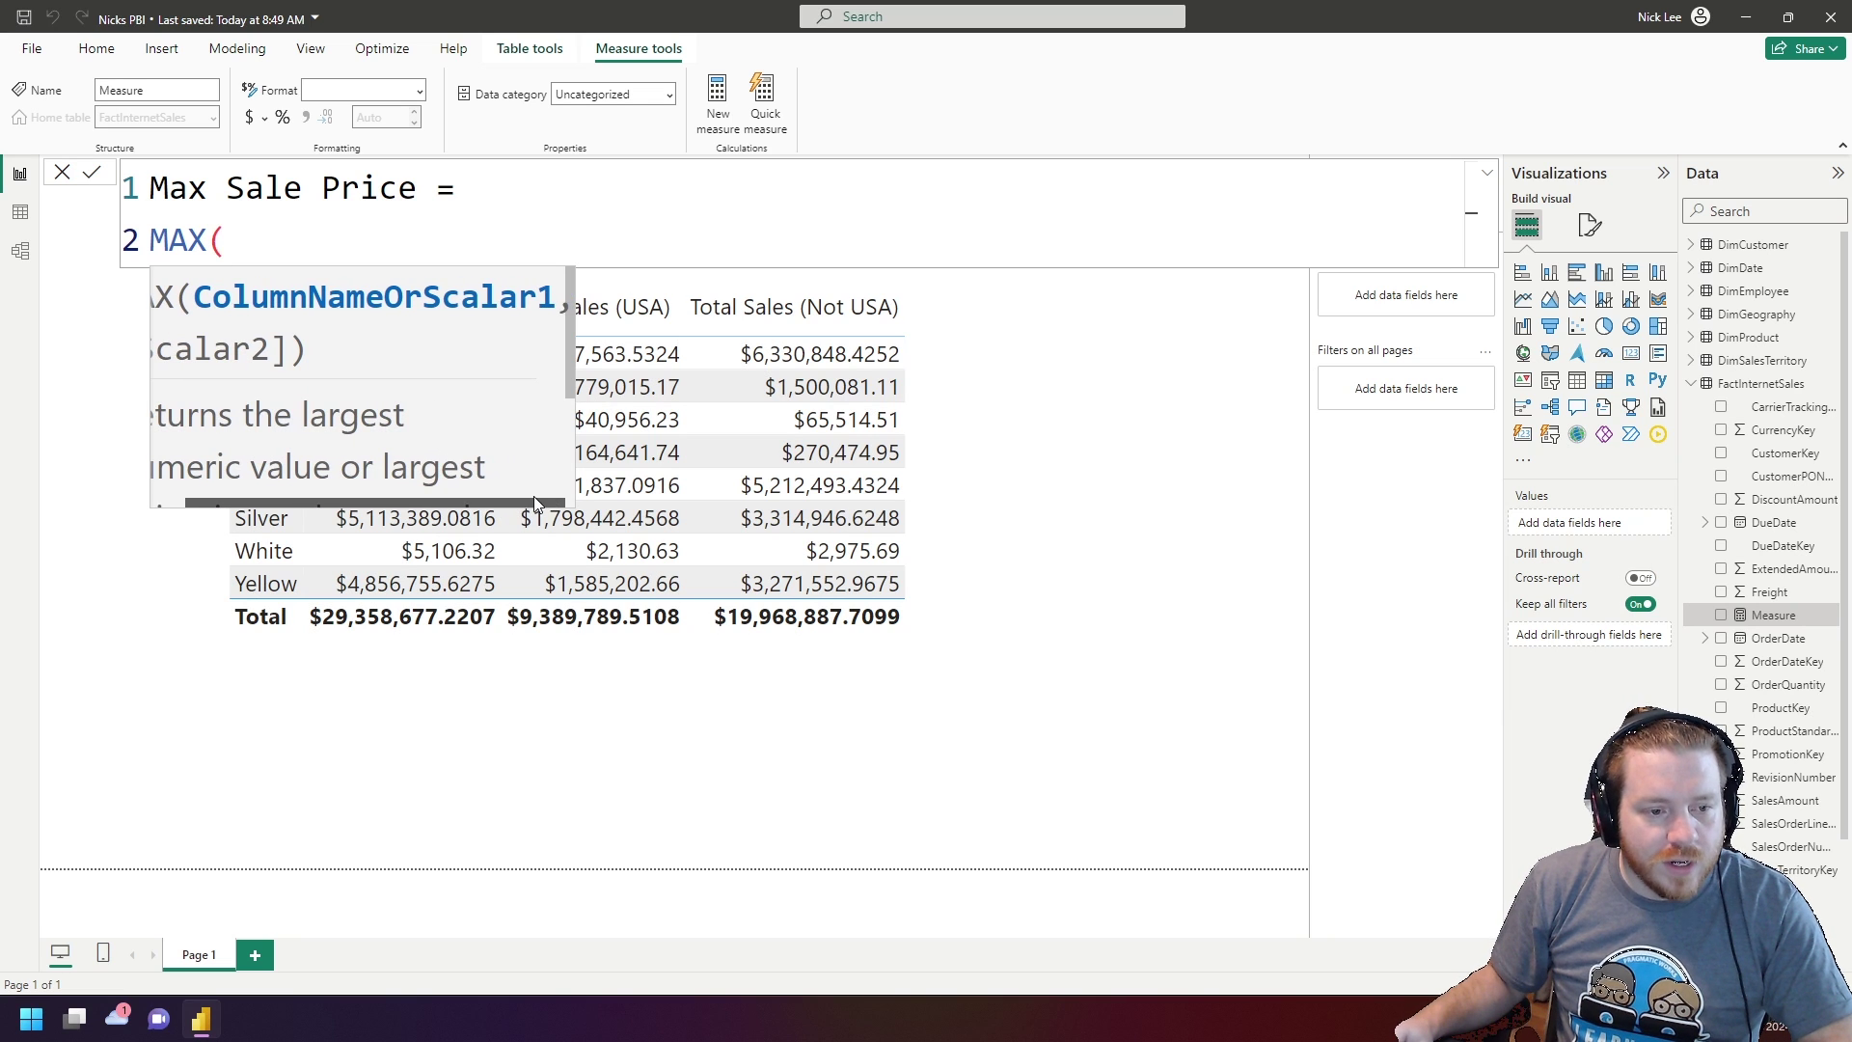
scroll(534, 497, "left", 1)
scroll(461, 423, "down", 2)
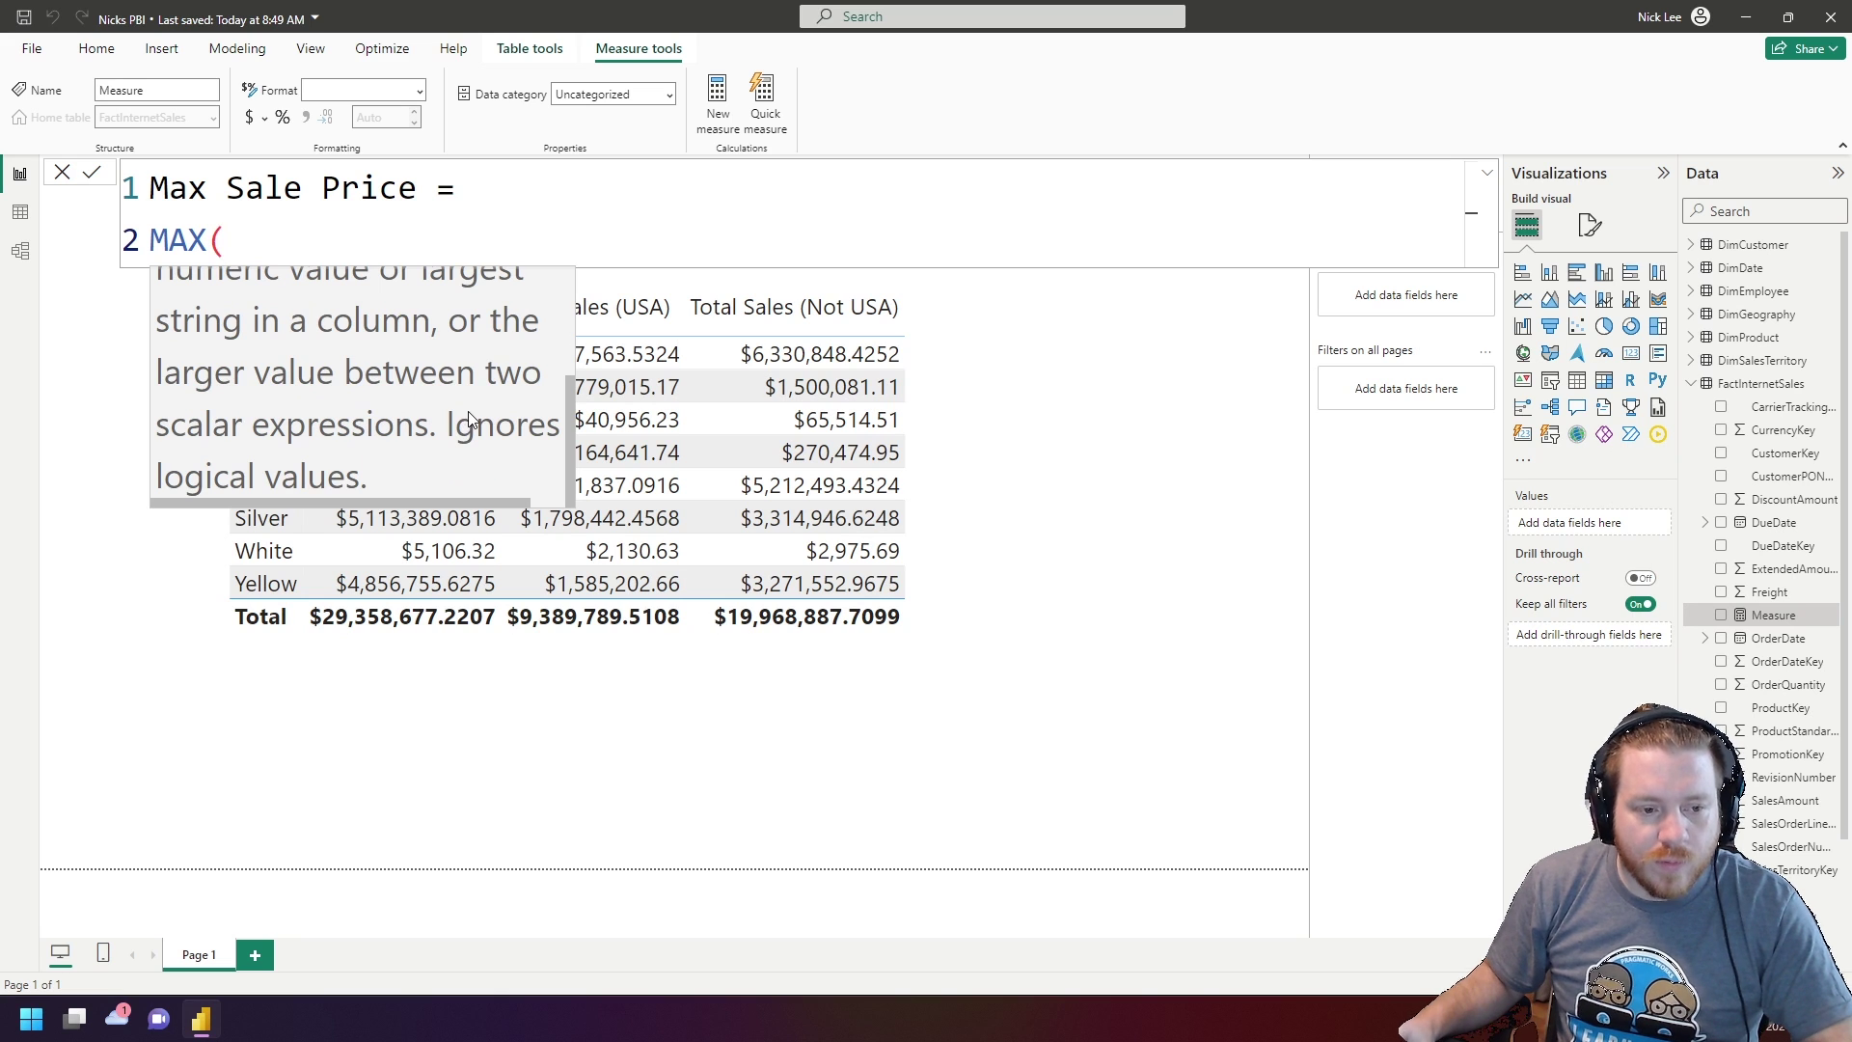
scroll(478, 424, "up", 2)
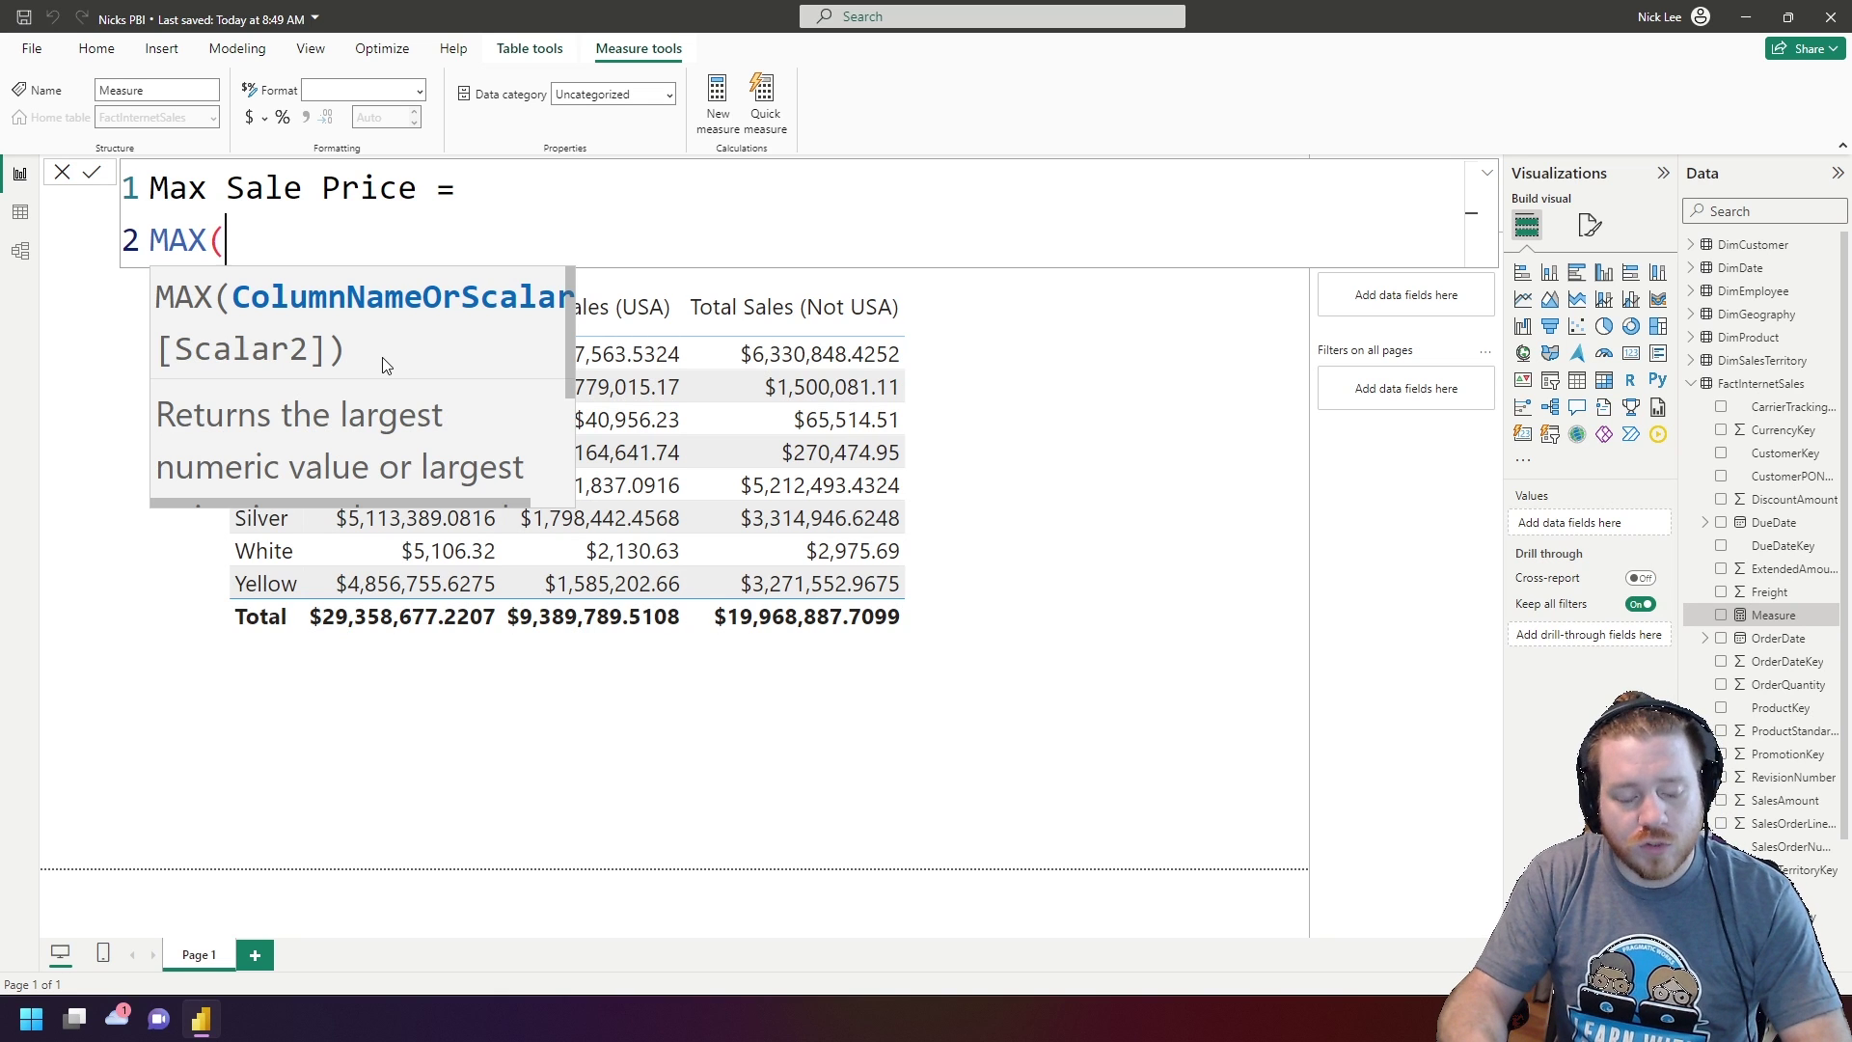
Step: Complete the MAX formula with the 'FactInternetSales'[SalesAmount] column as its argument and commit the measure
type("'")
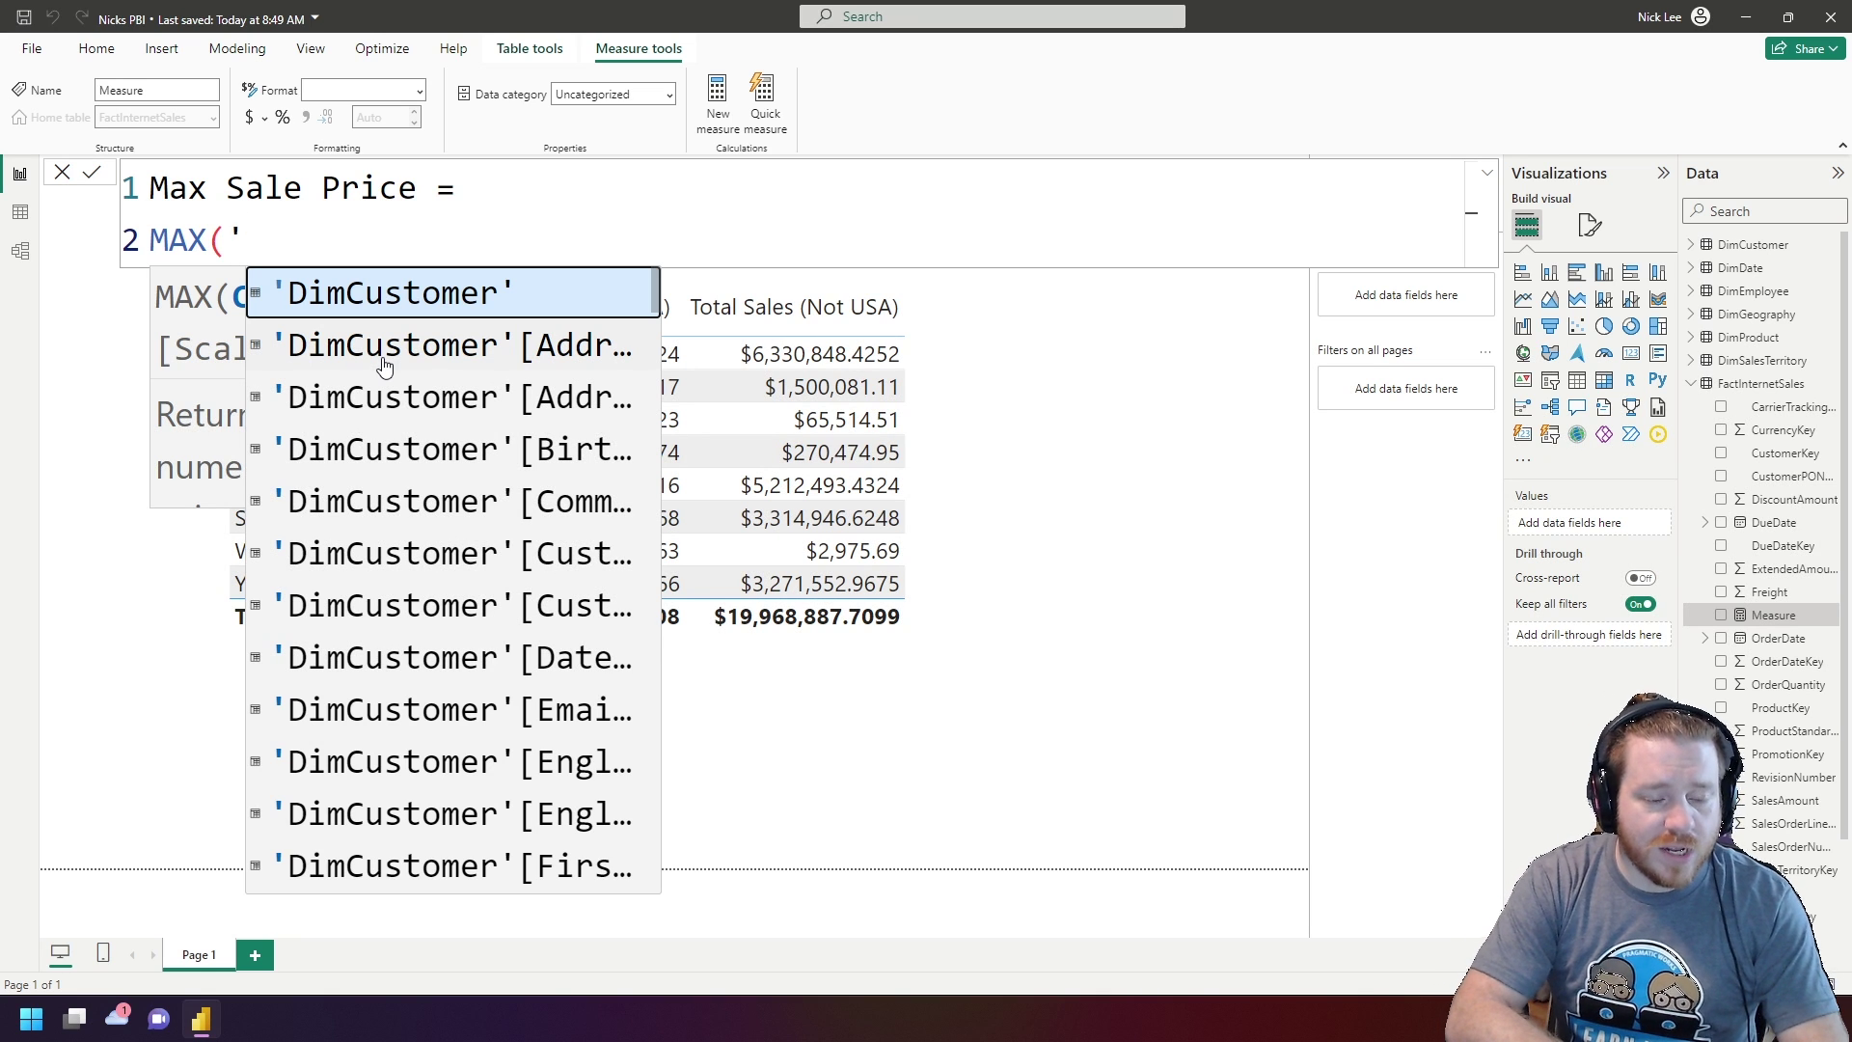
type("f")
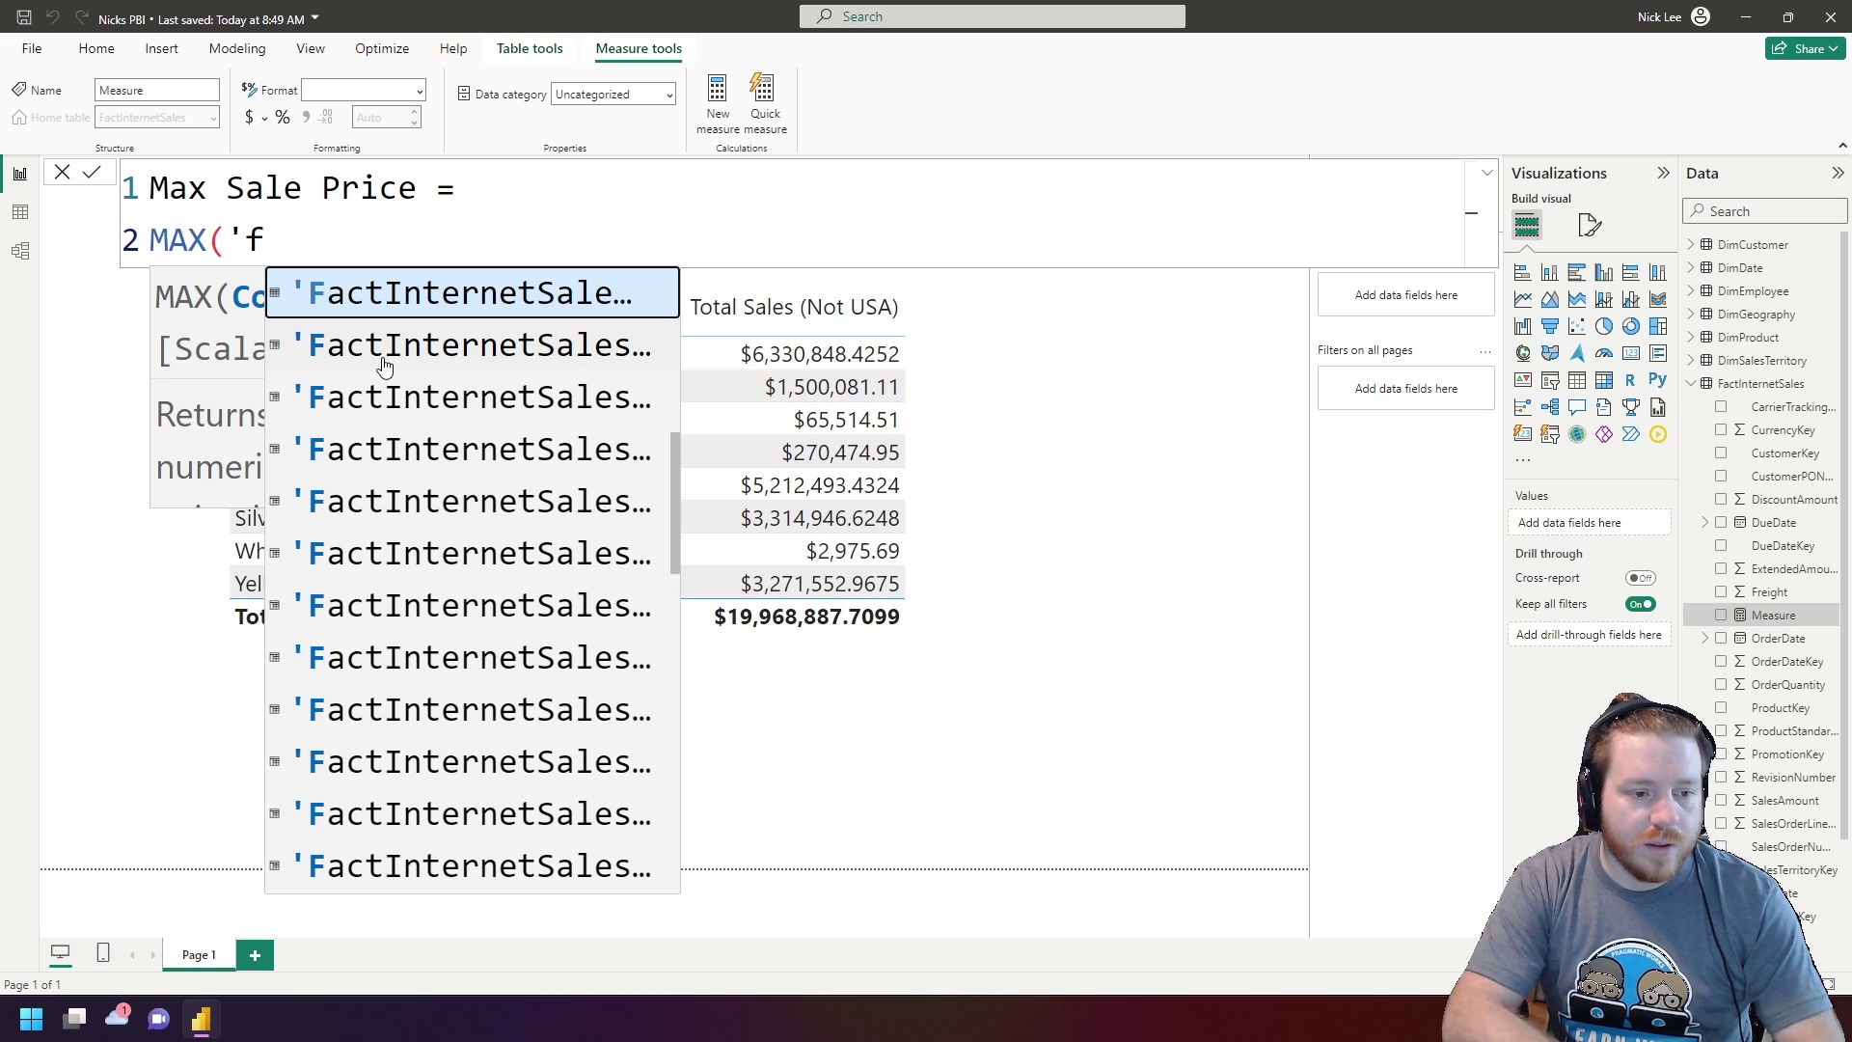
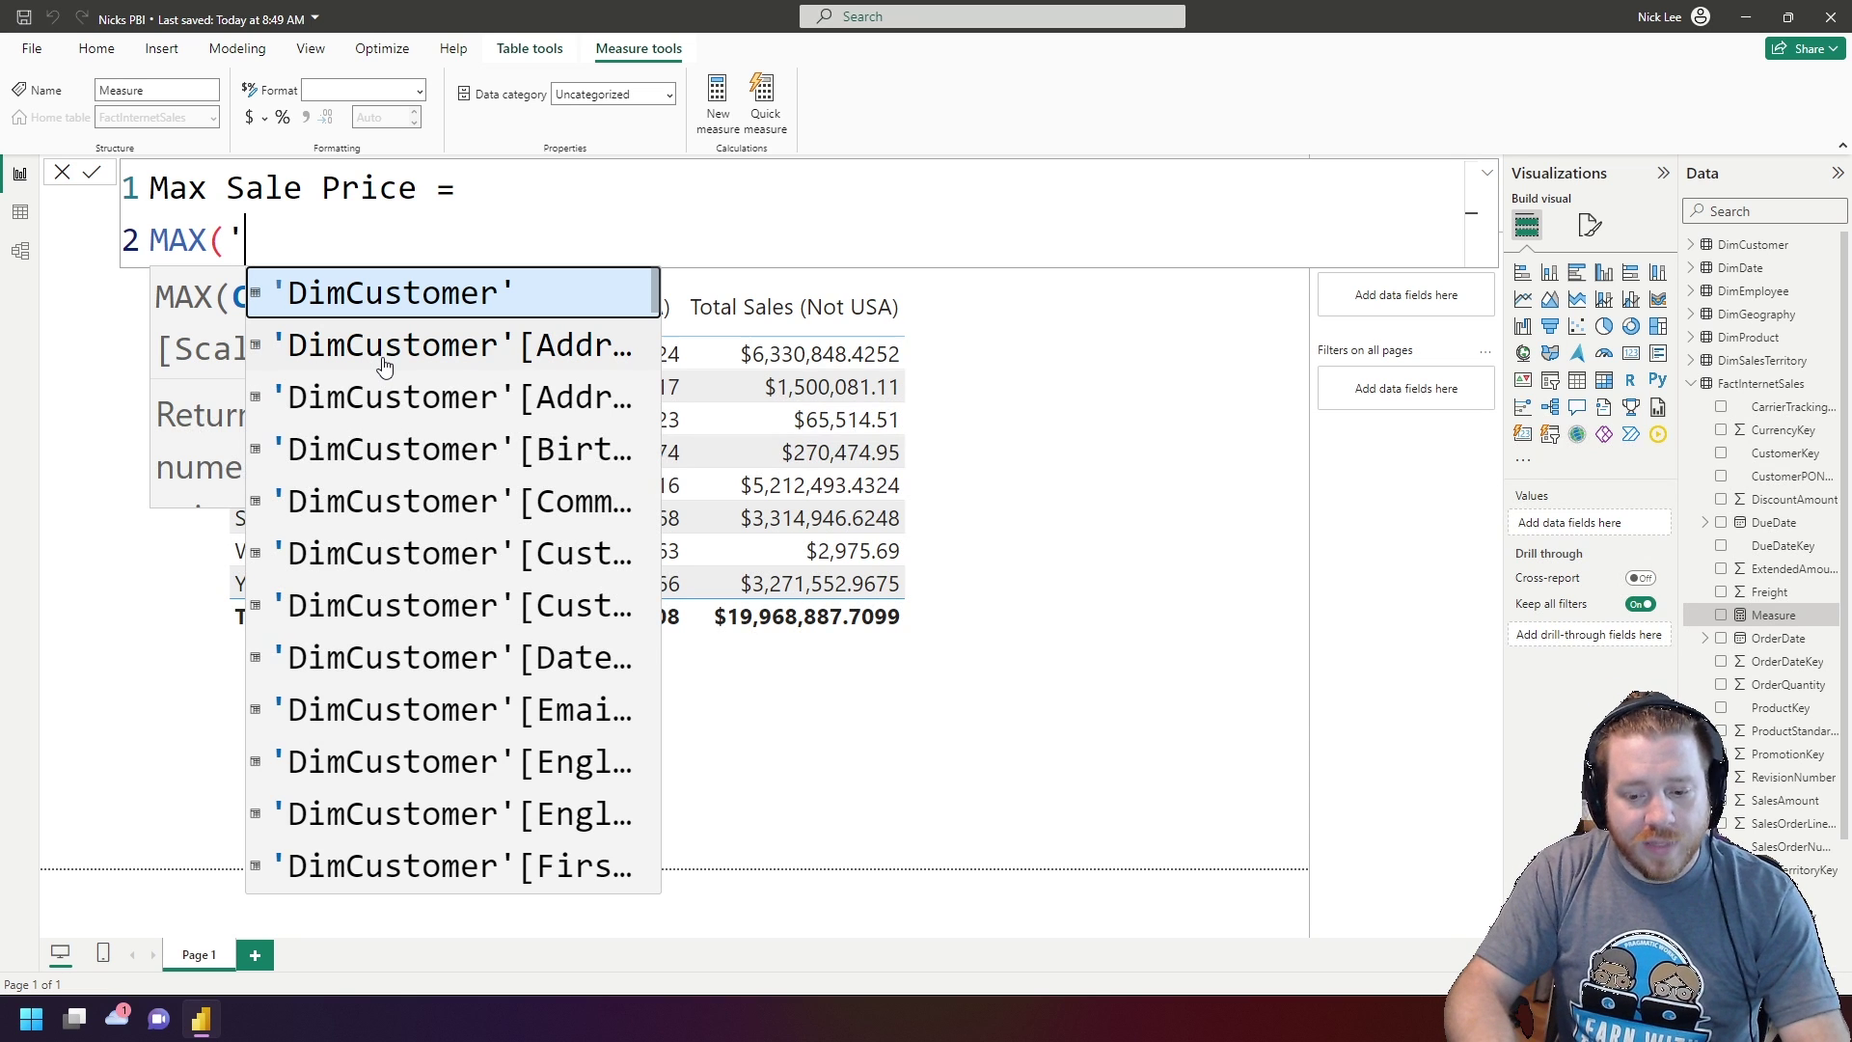
type("sal")
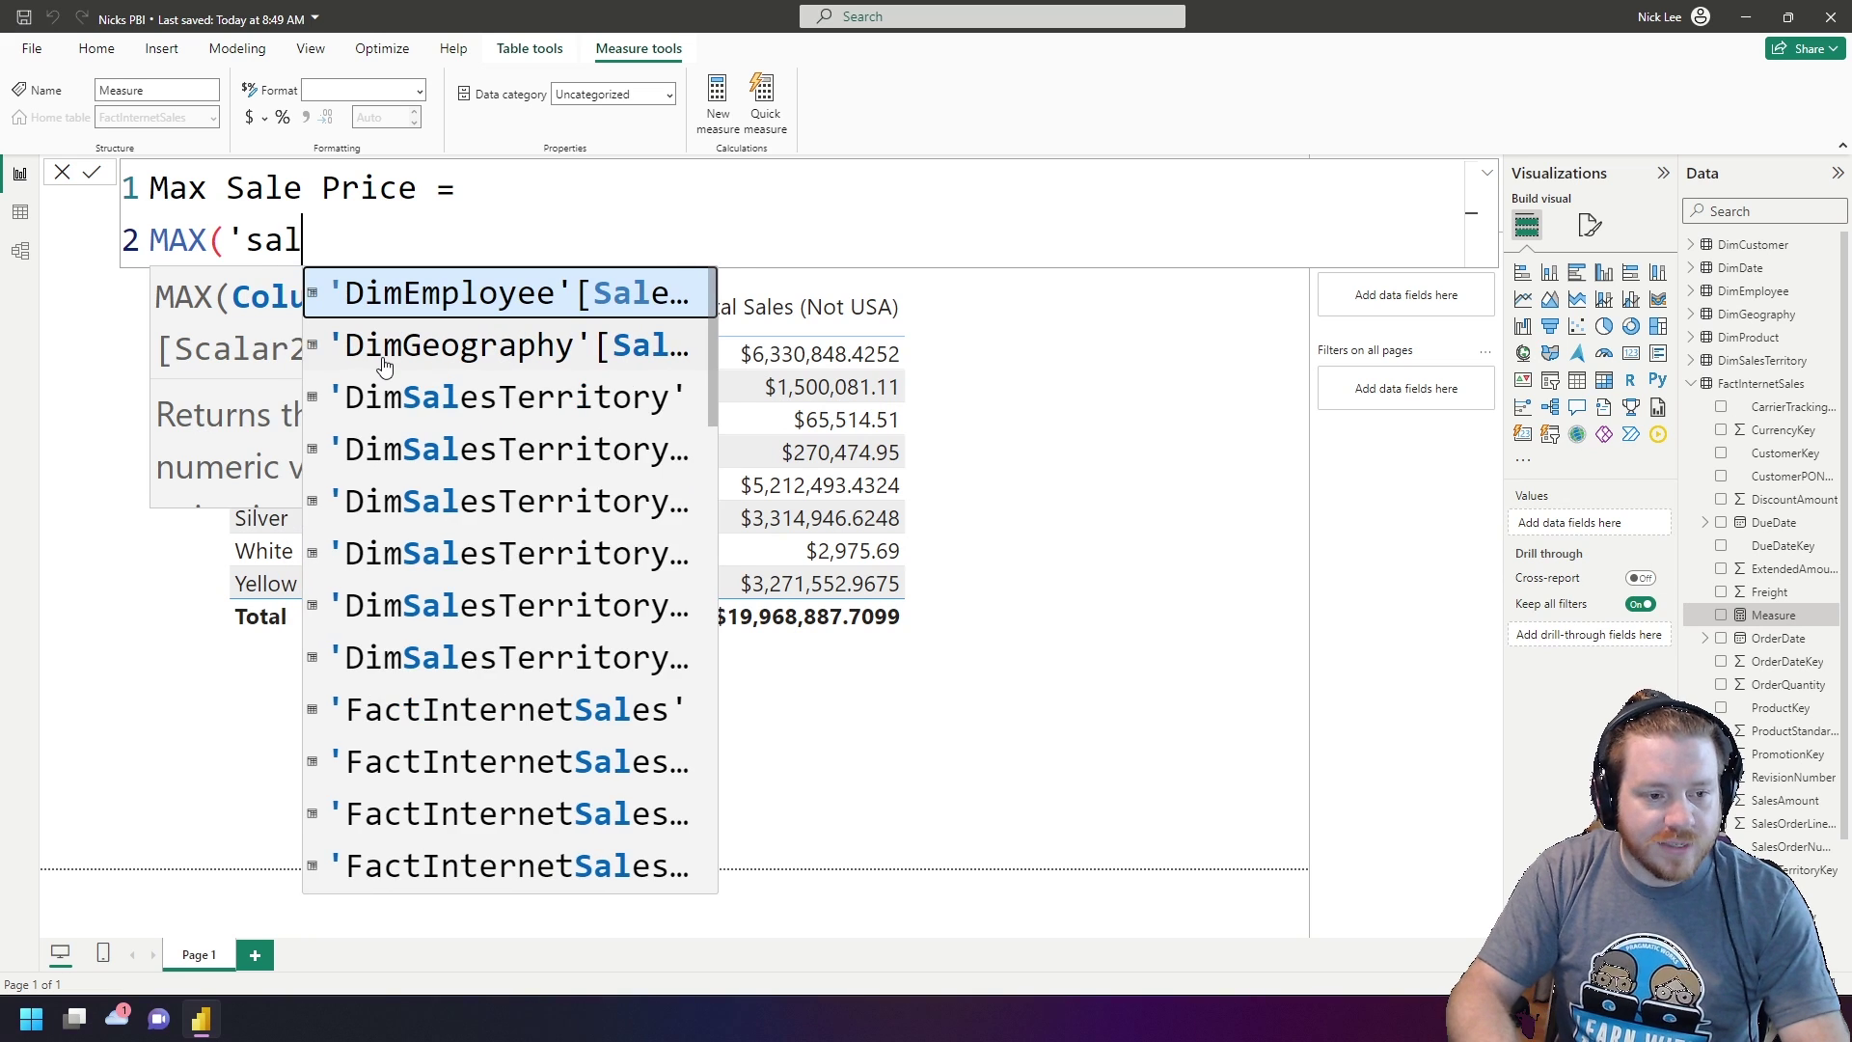
type("esa")
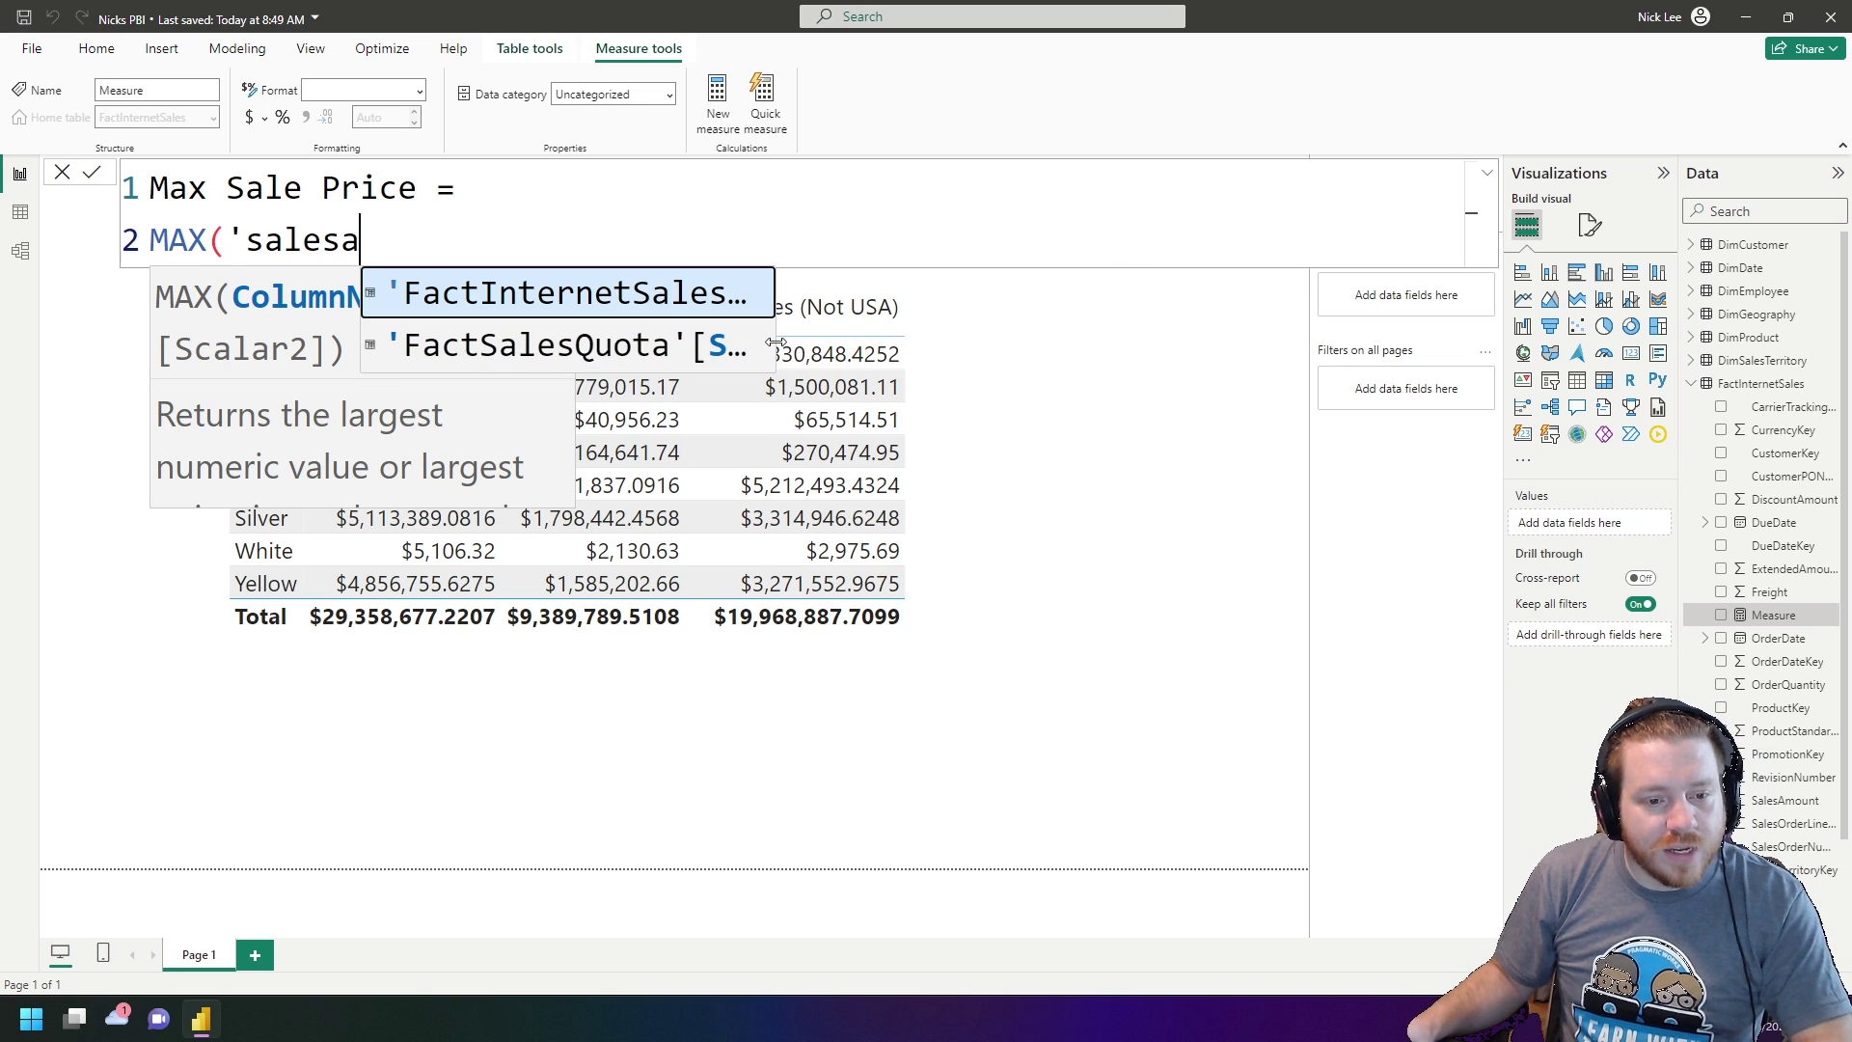
left_click_drag(776, 343, 1118, 360)
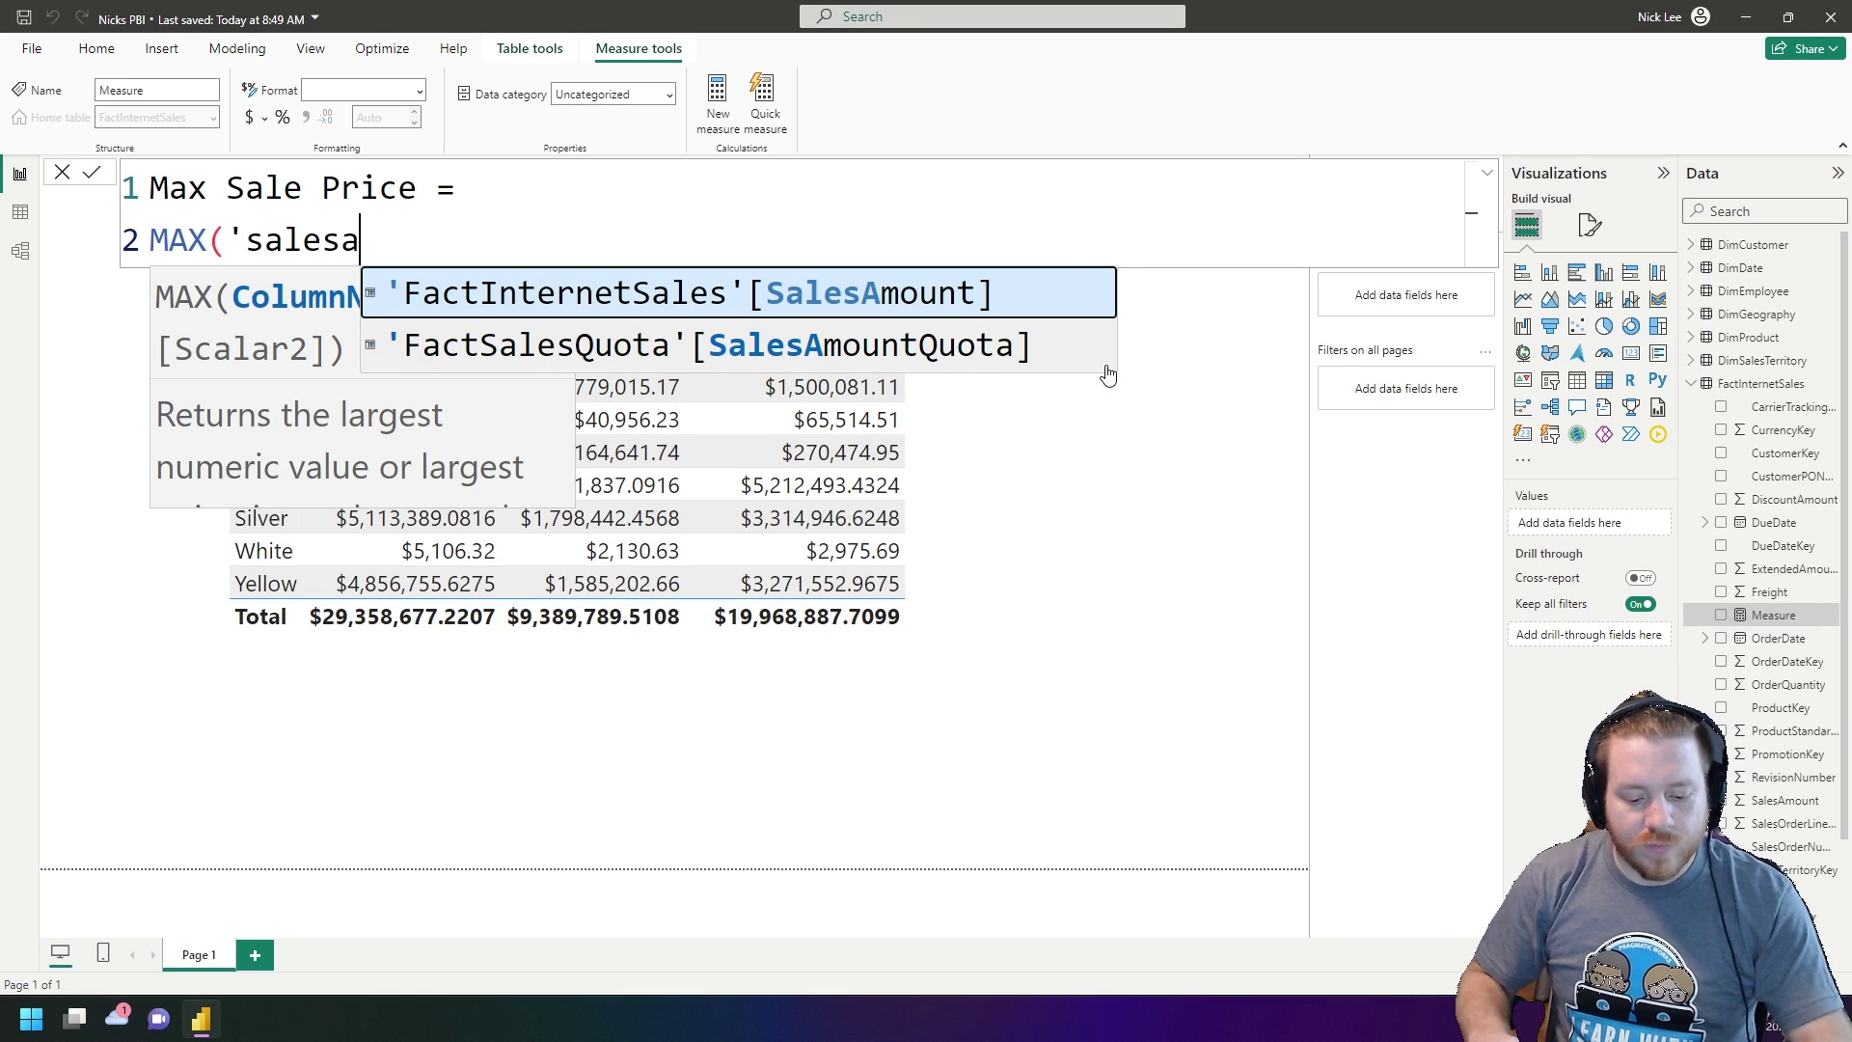
key("Tab")
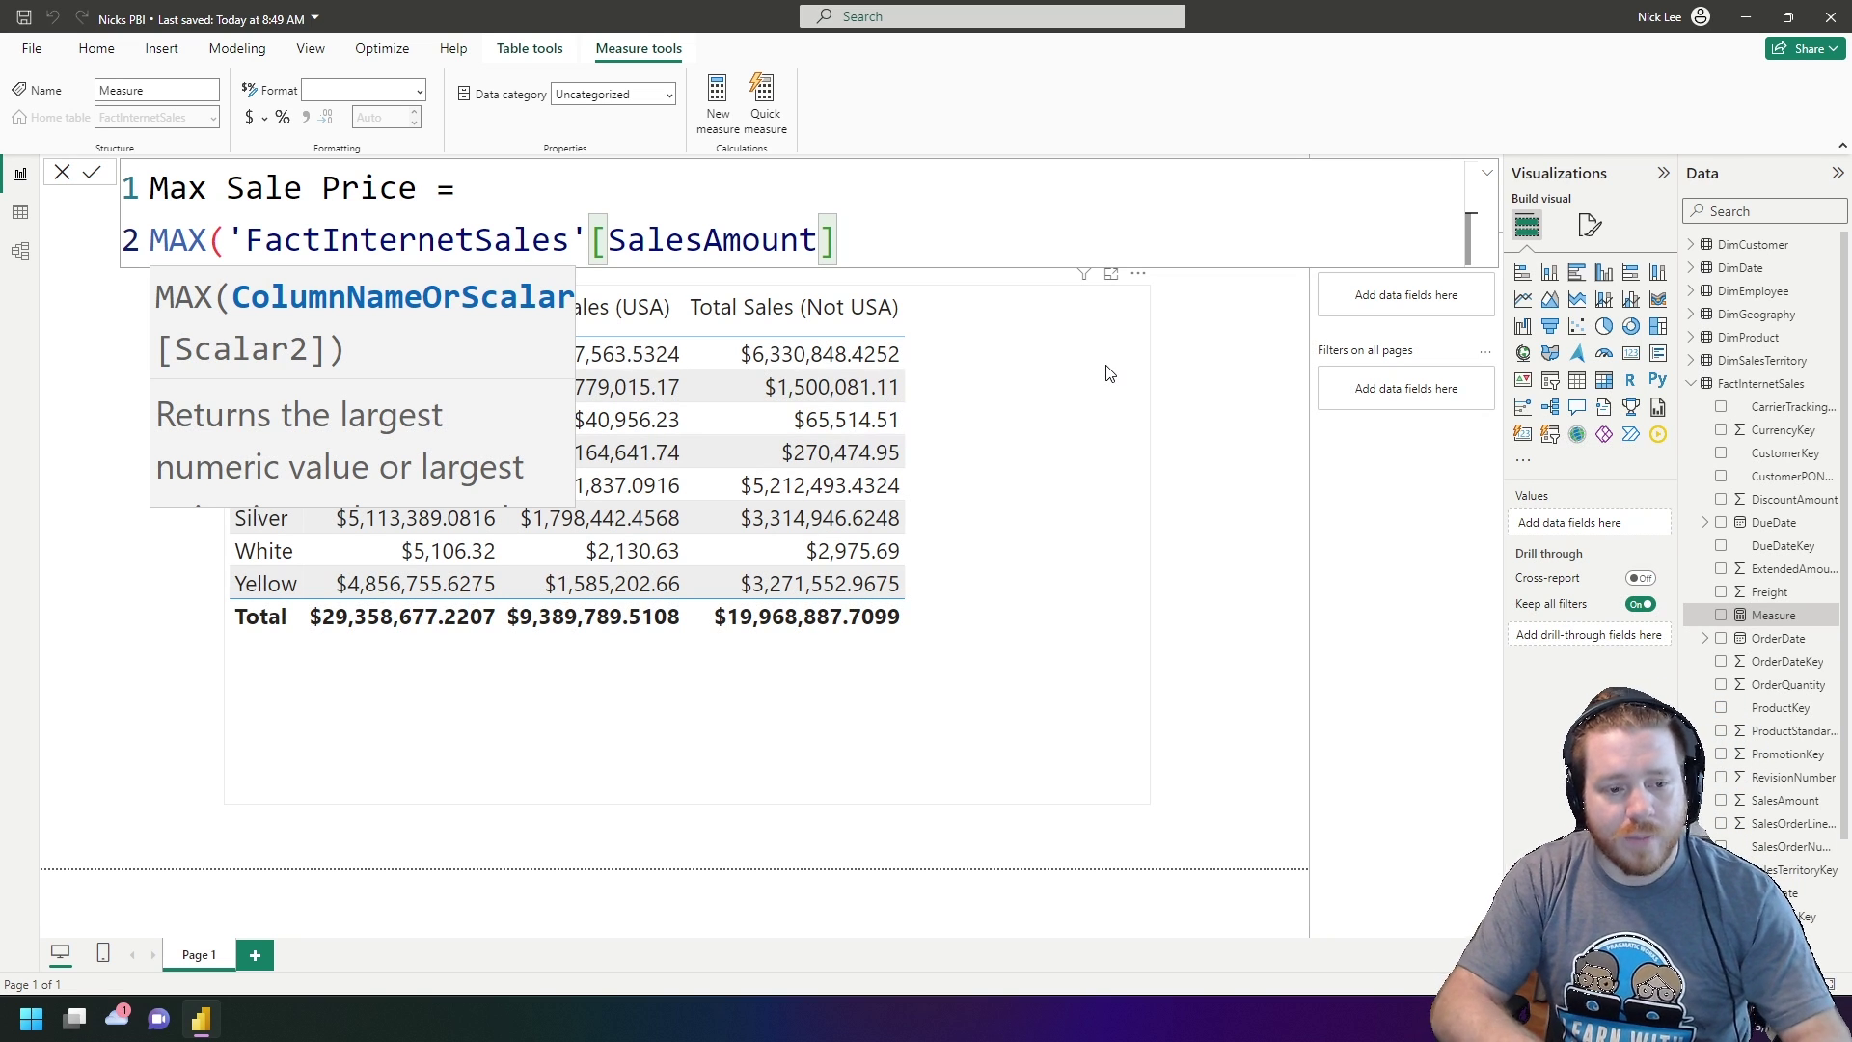
type(")")
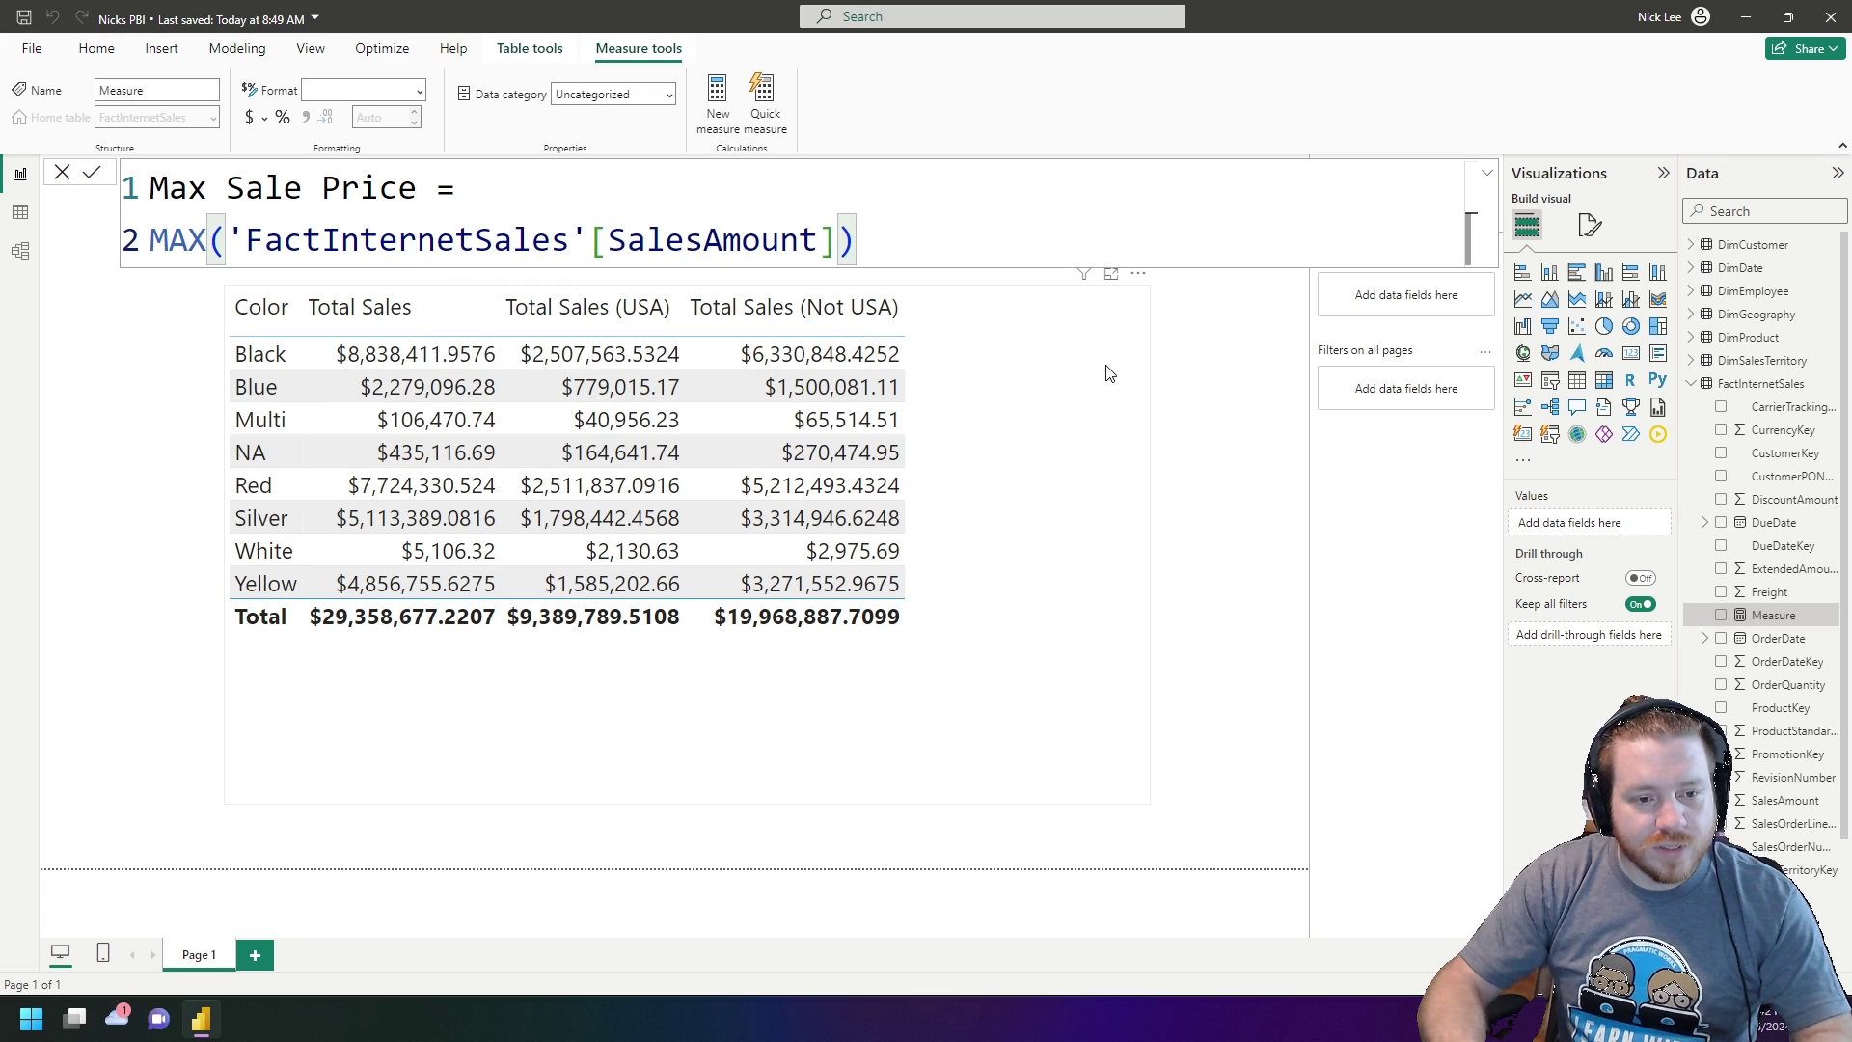
key("Return")
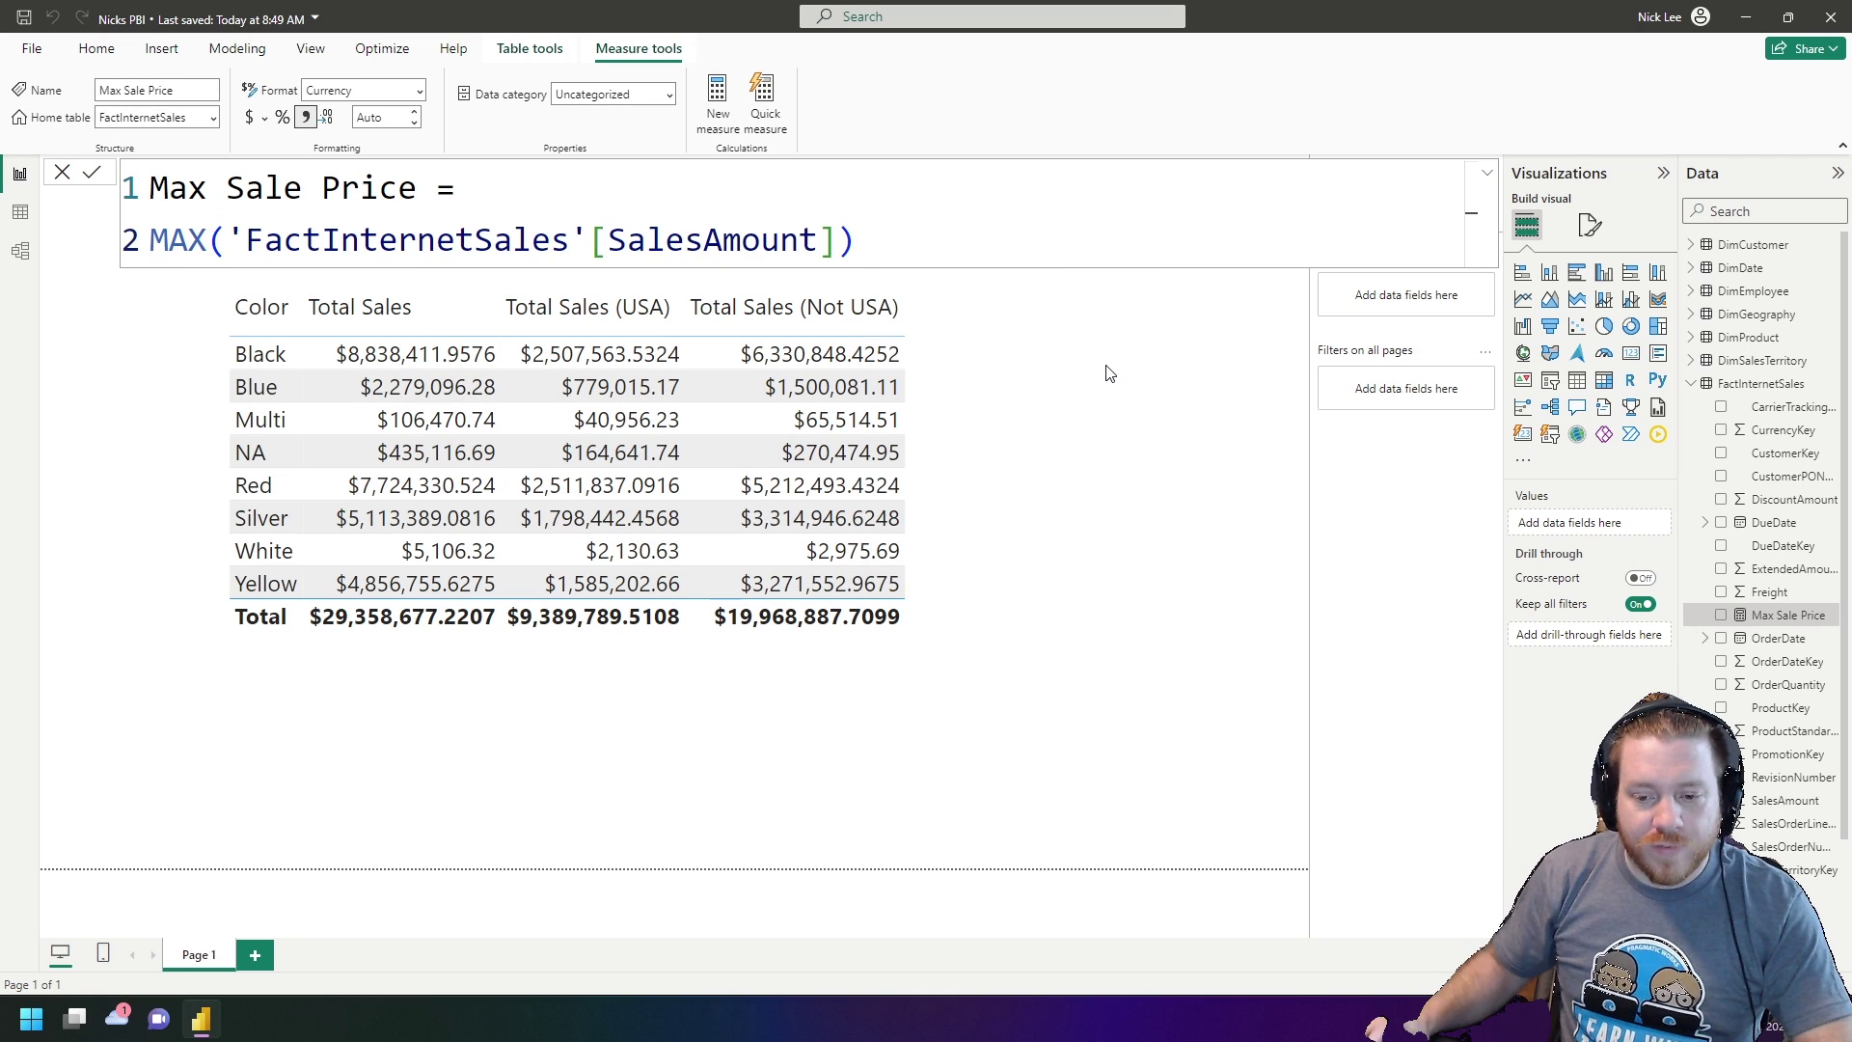
Step: Add the Max Sale Price measure as a column of the sales-by-color table visual, then deselect the visual
left_click_drag(1794, 615, 1087, 620)
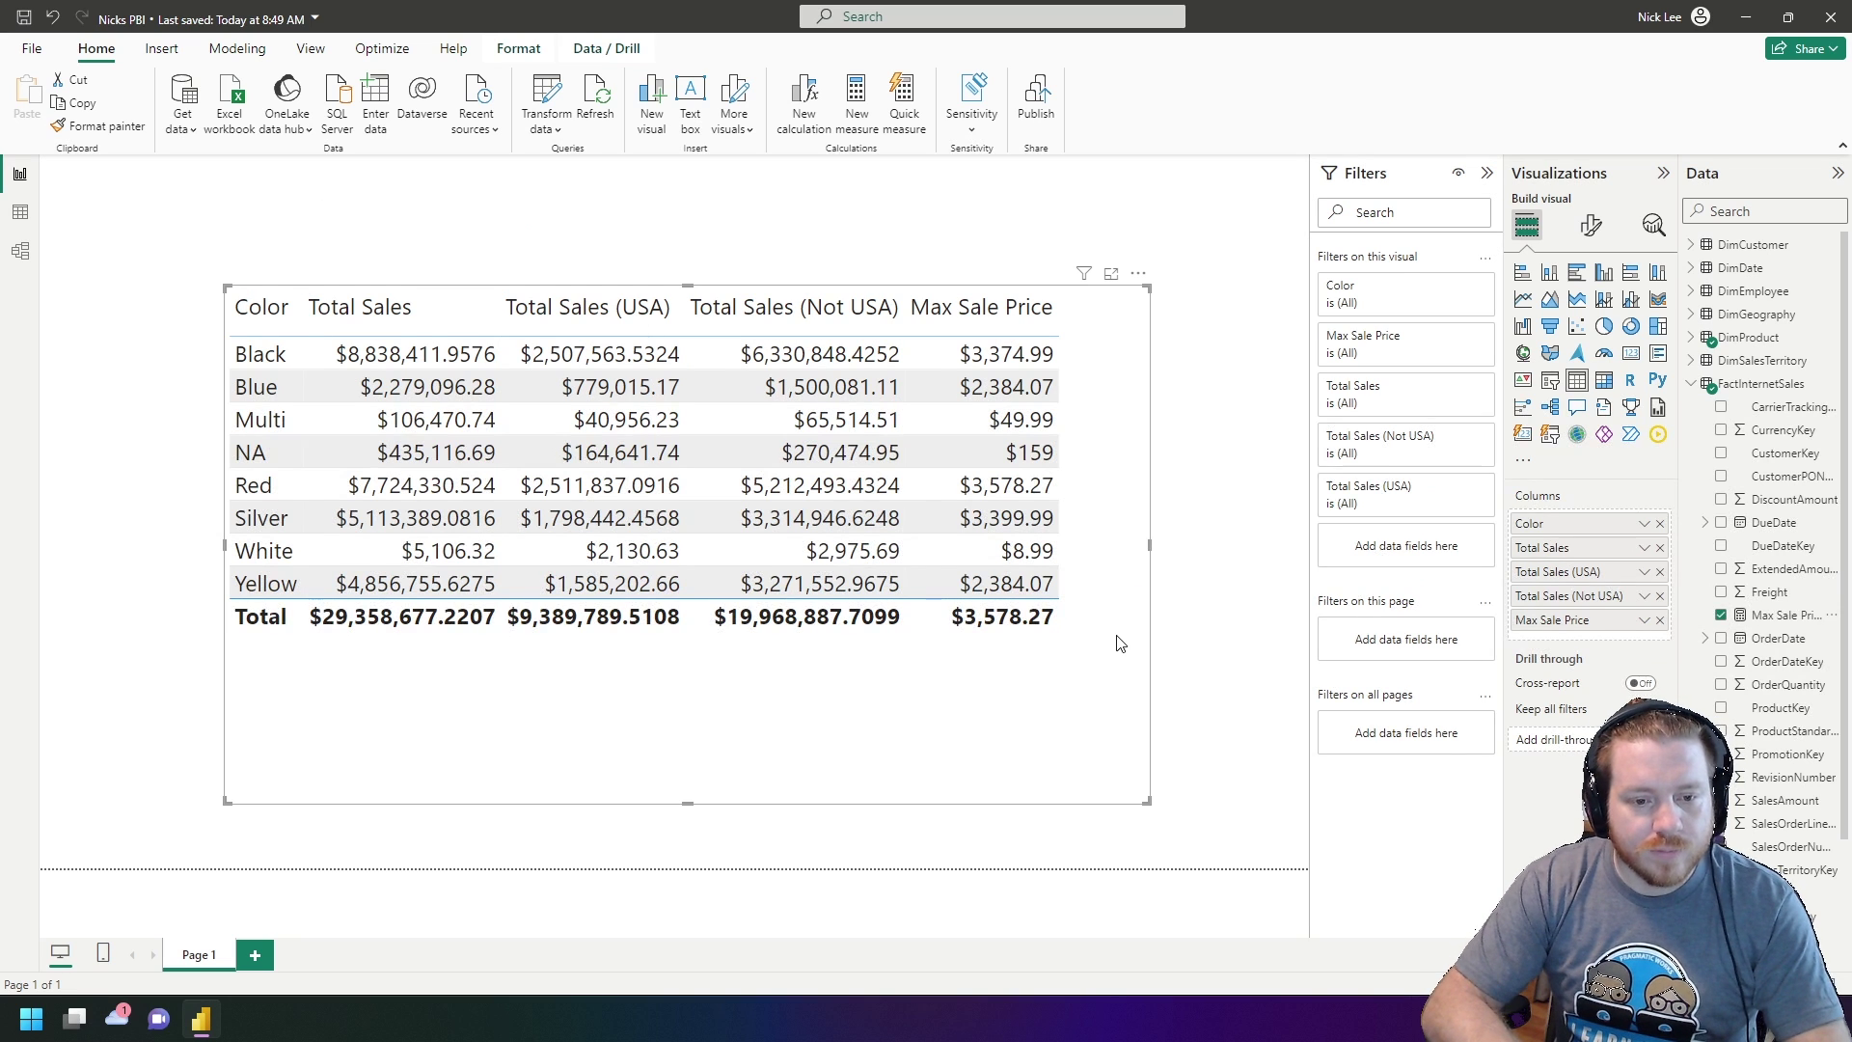
key("Escape")
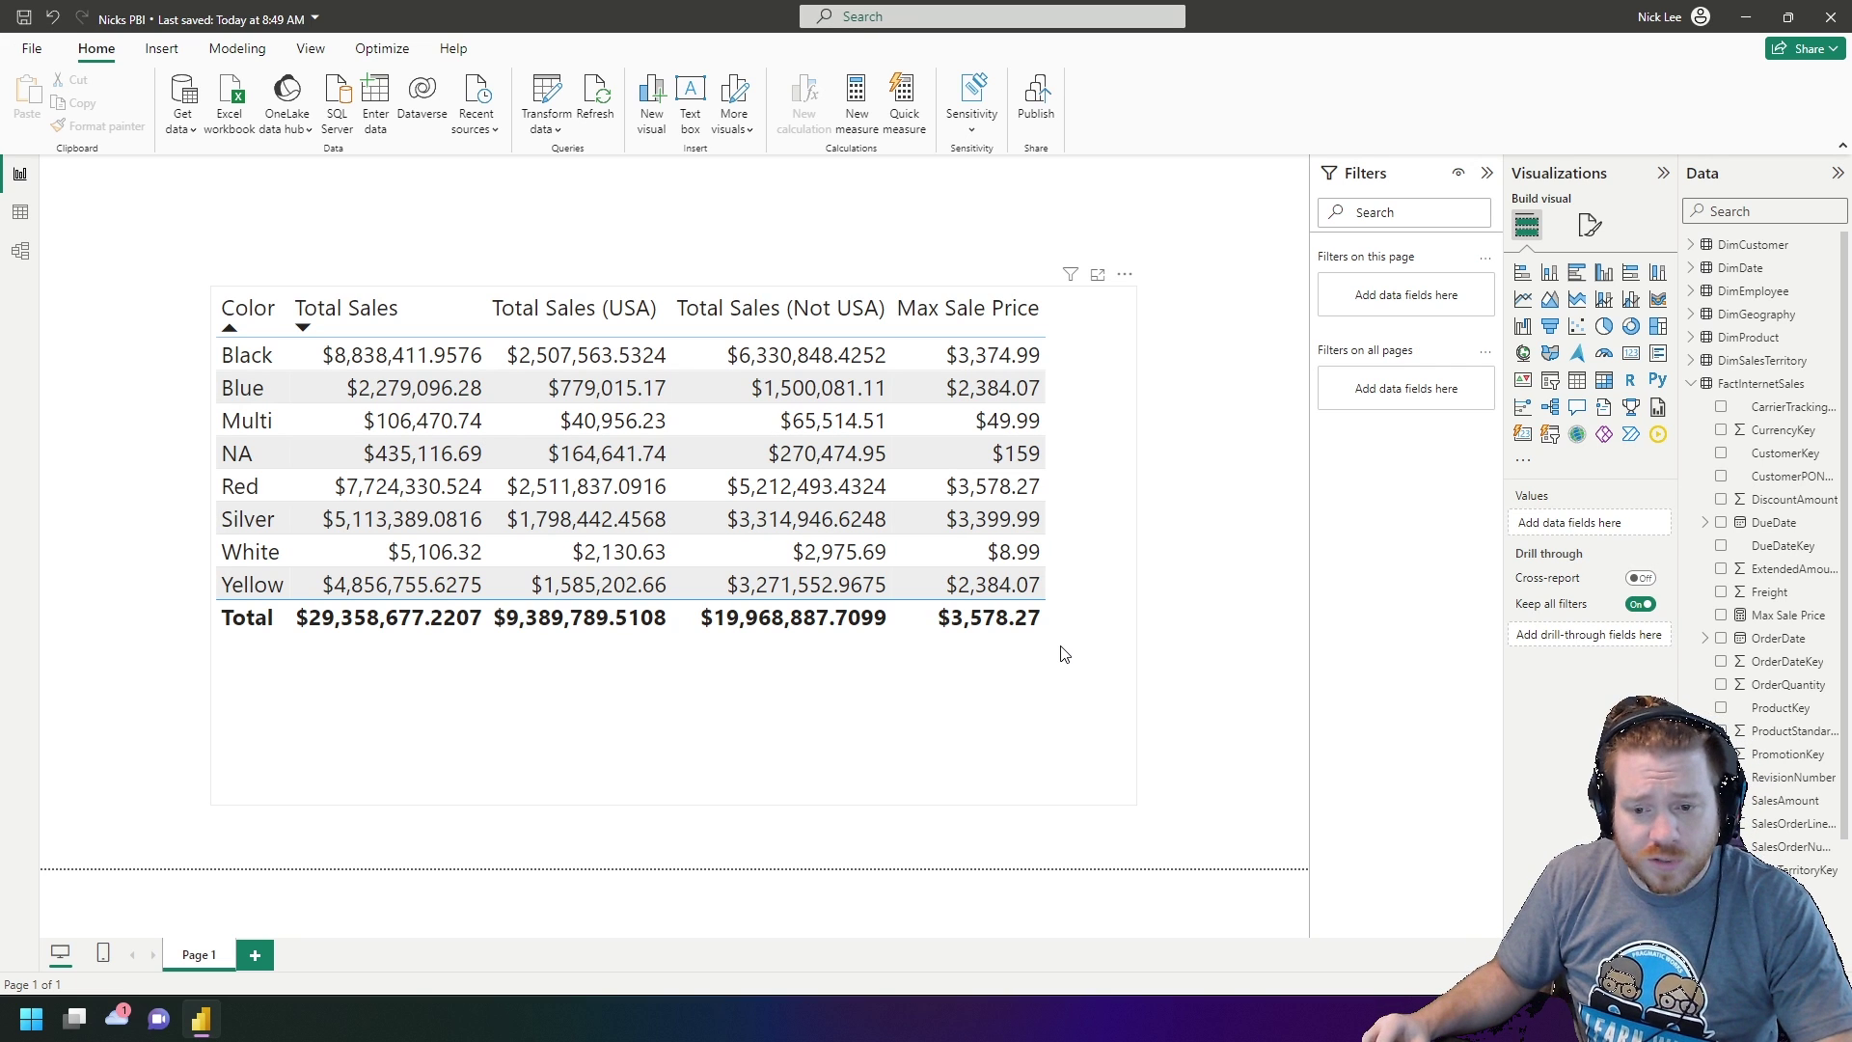
Step: Open the formula of the Total Sales (Not USA) measure in the FactInternetSales table for editing
scroll(1764, 822, "down", 3)
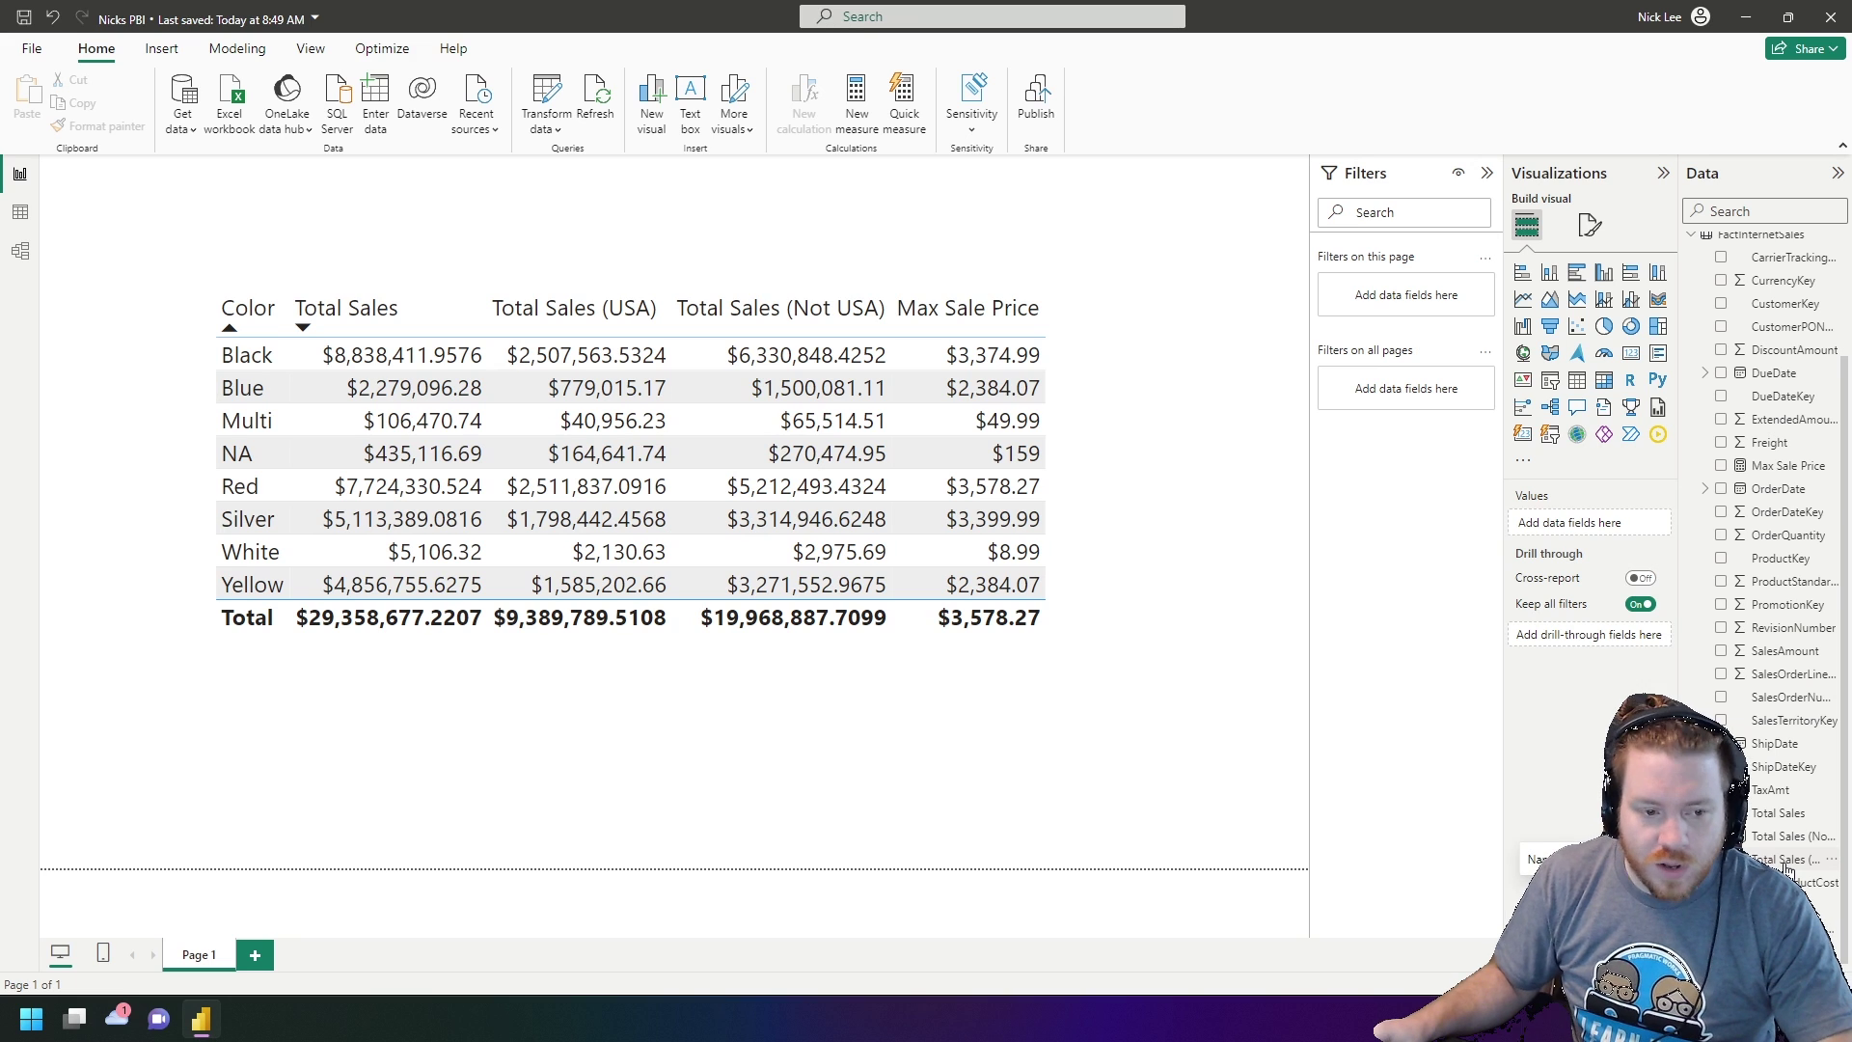
left_click(1782, 837)
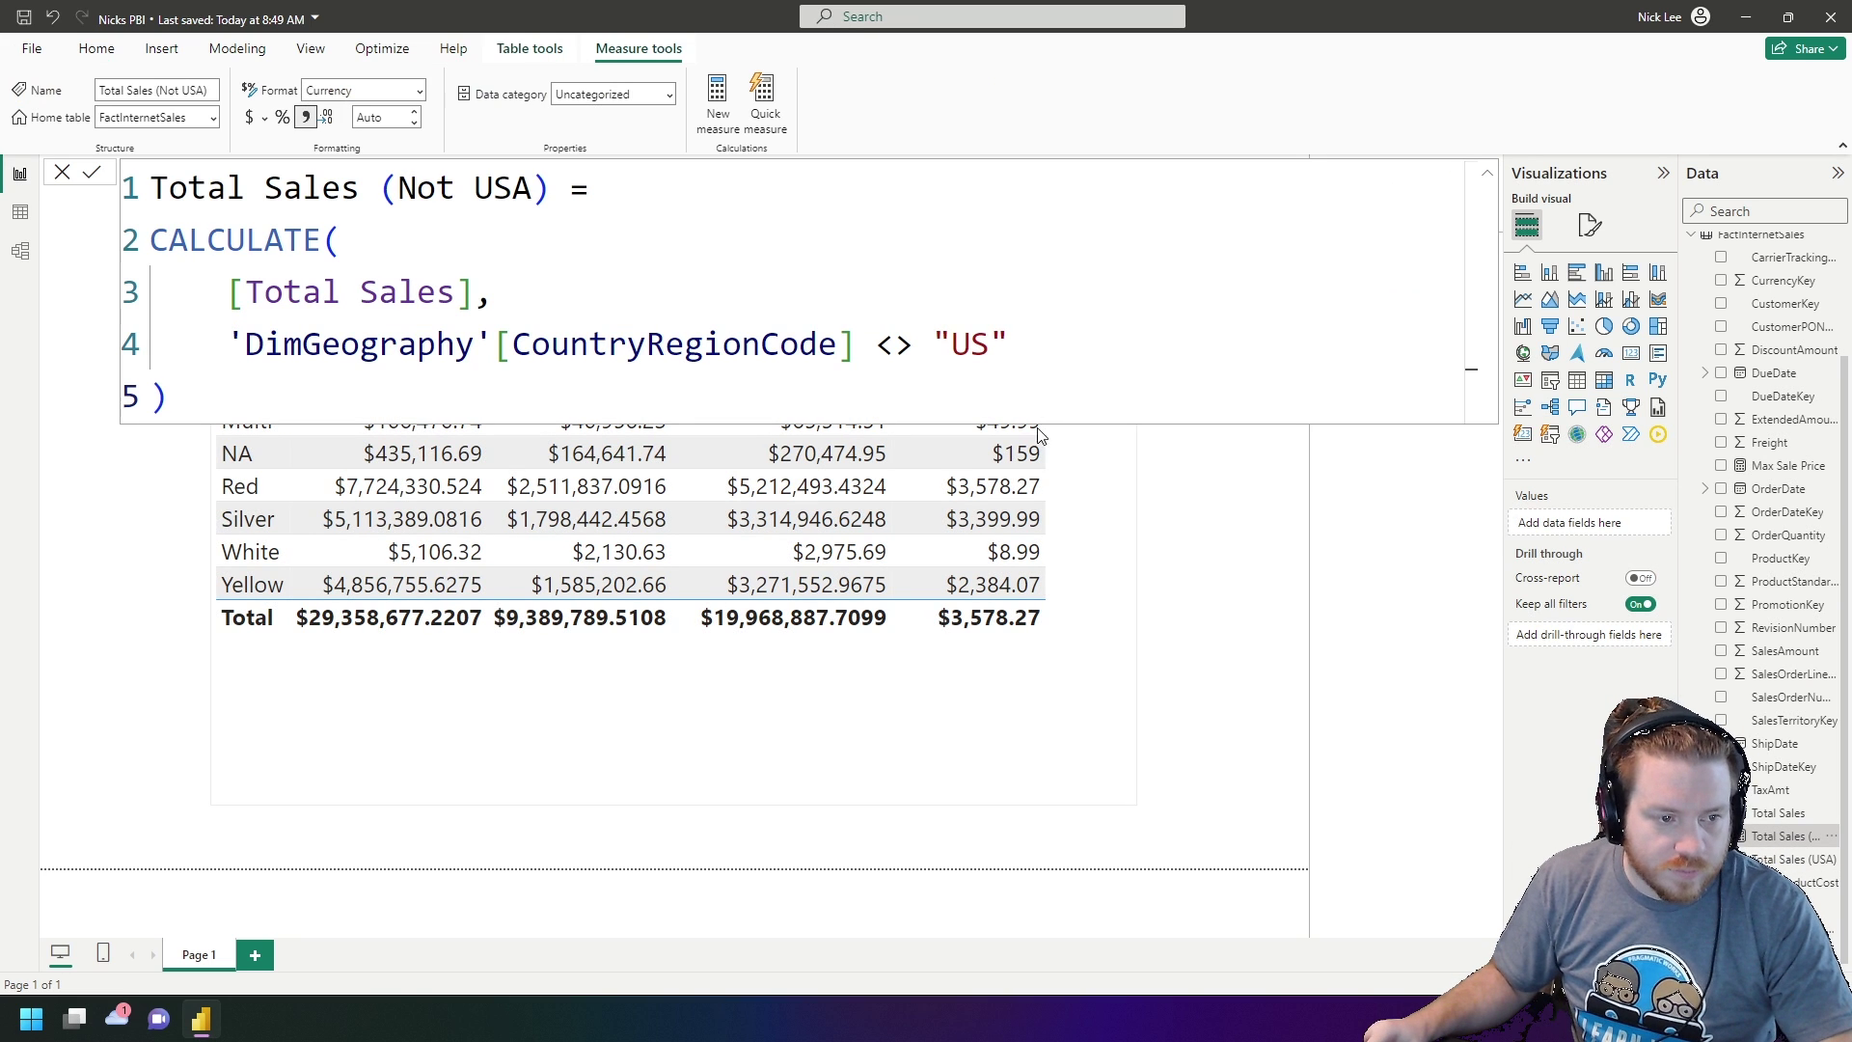
left_click(1062, 376)
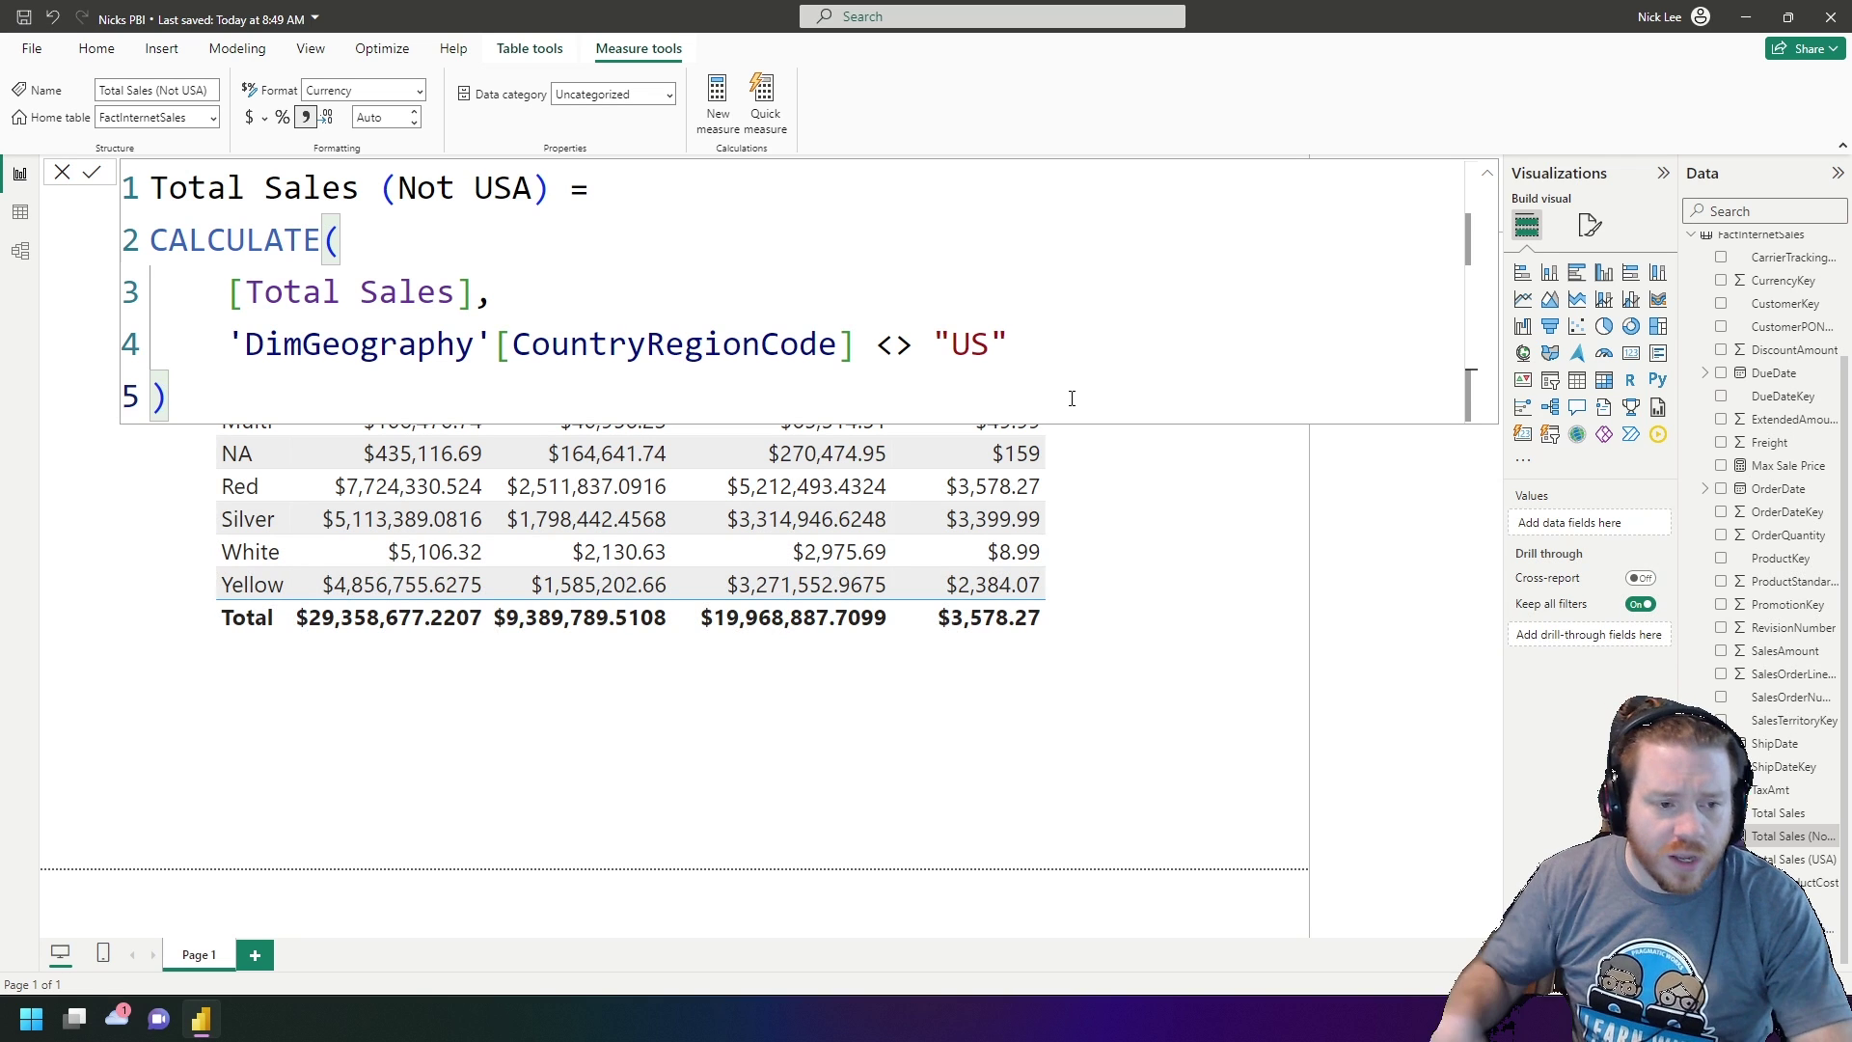
Step: Add the comment "//Sum of all sales that are not in the USA" after the equals sign on the formula's first line
left_click(771, 182)
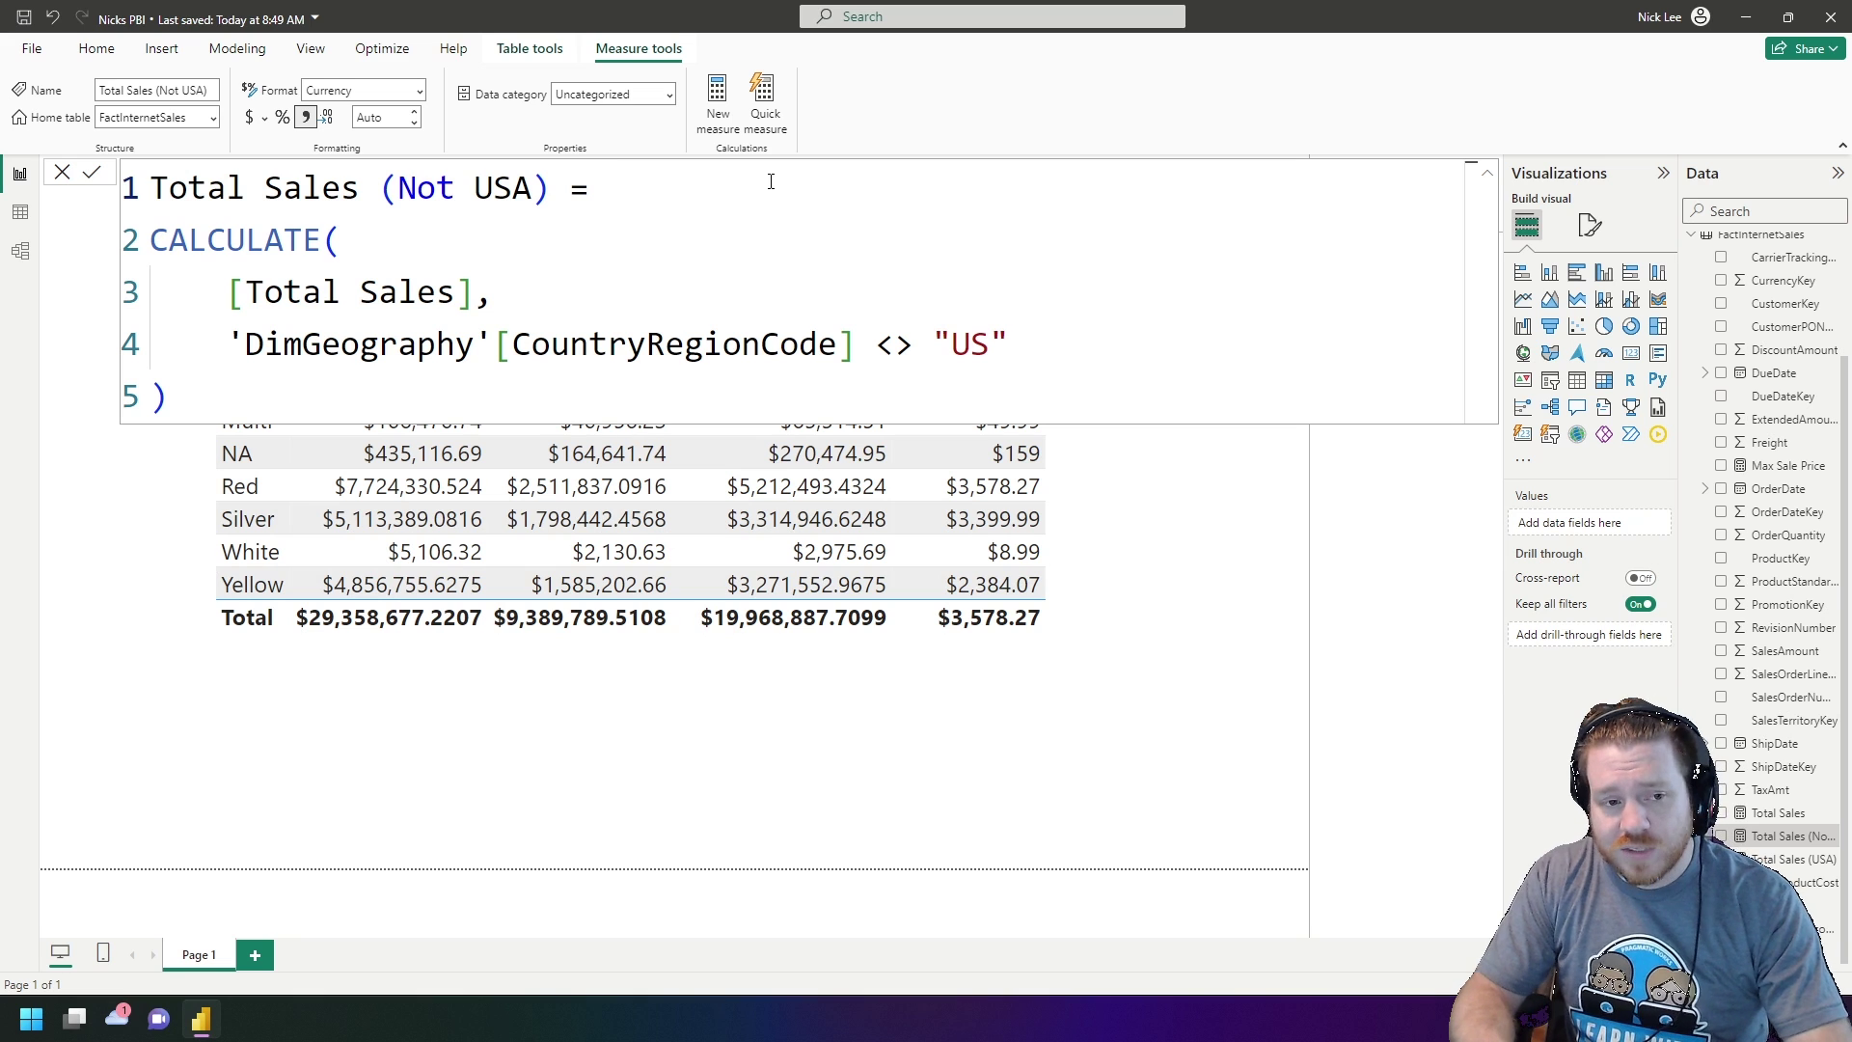
type("//")
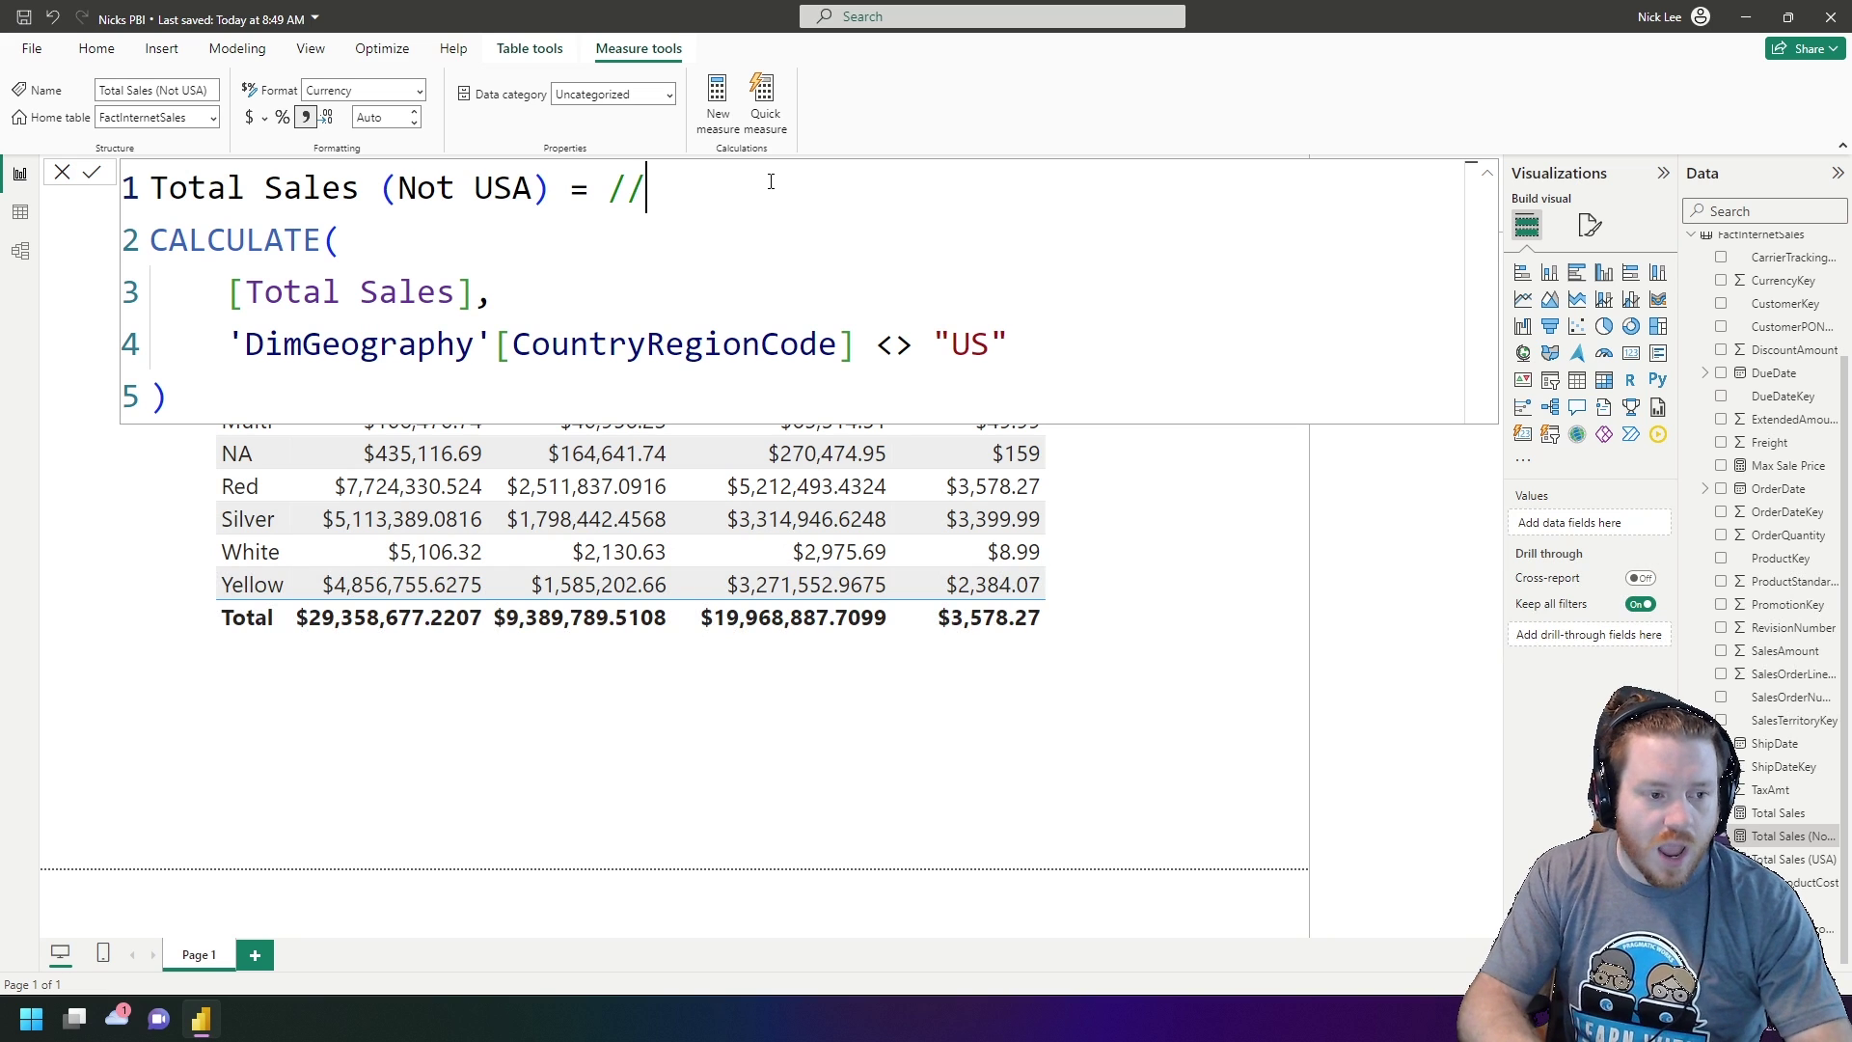
type("S")
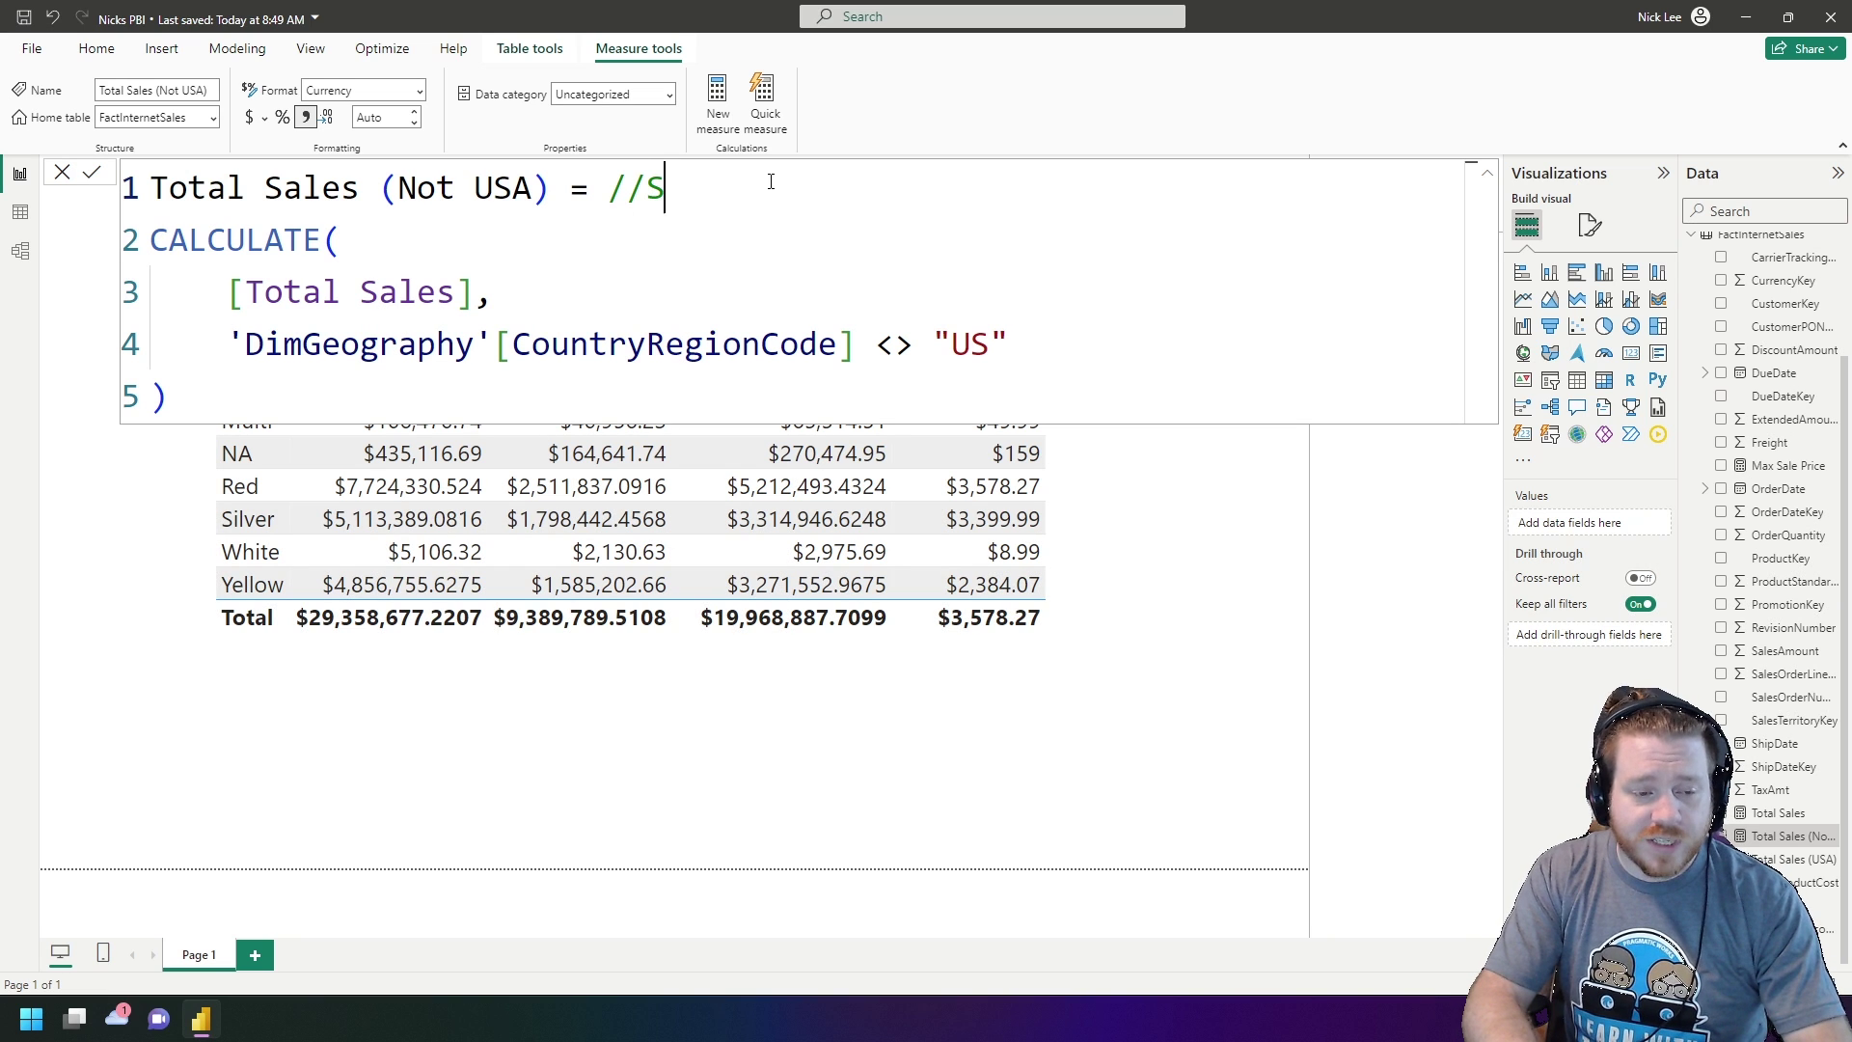
type("um of al")
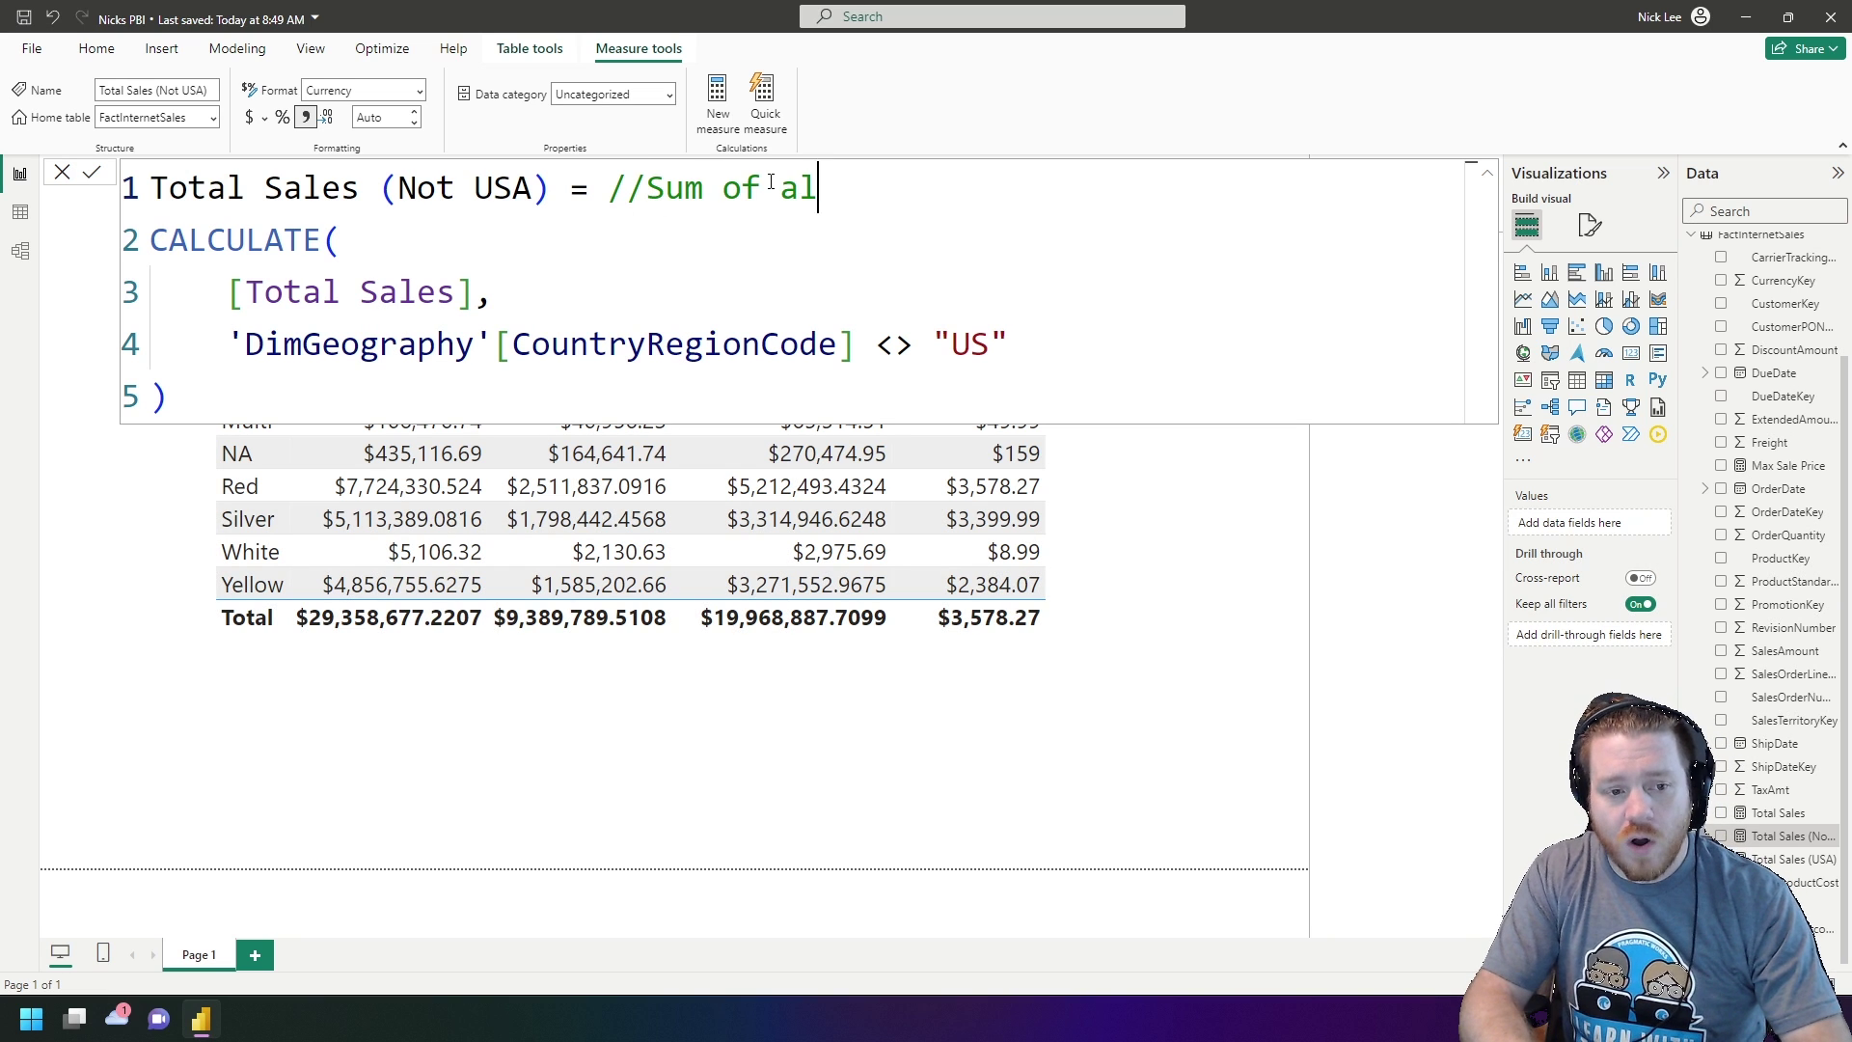
type("l sales ")
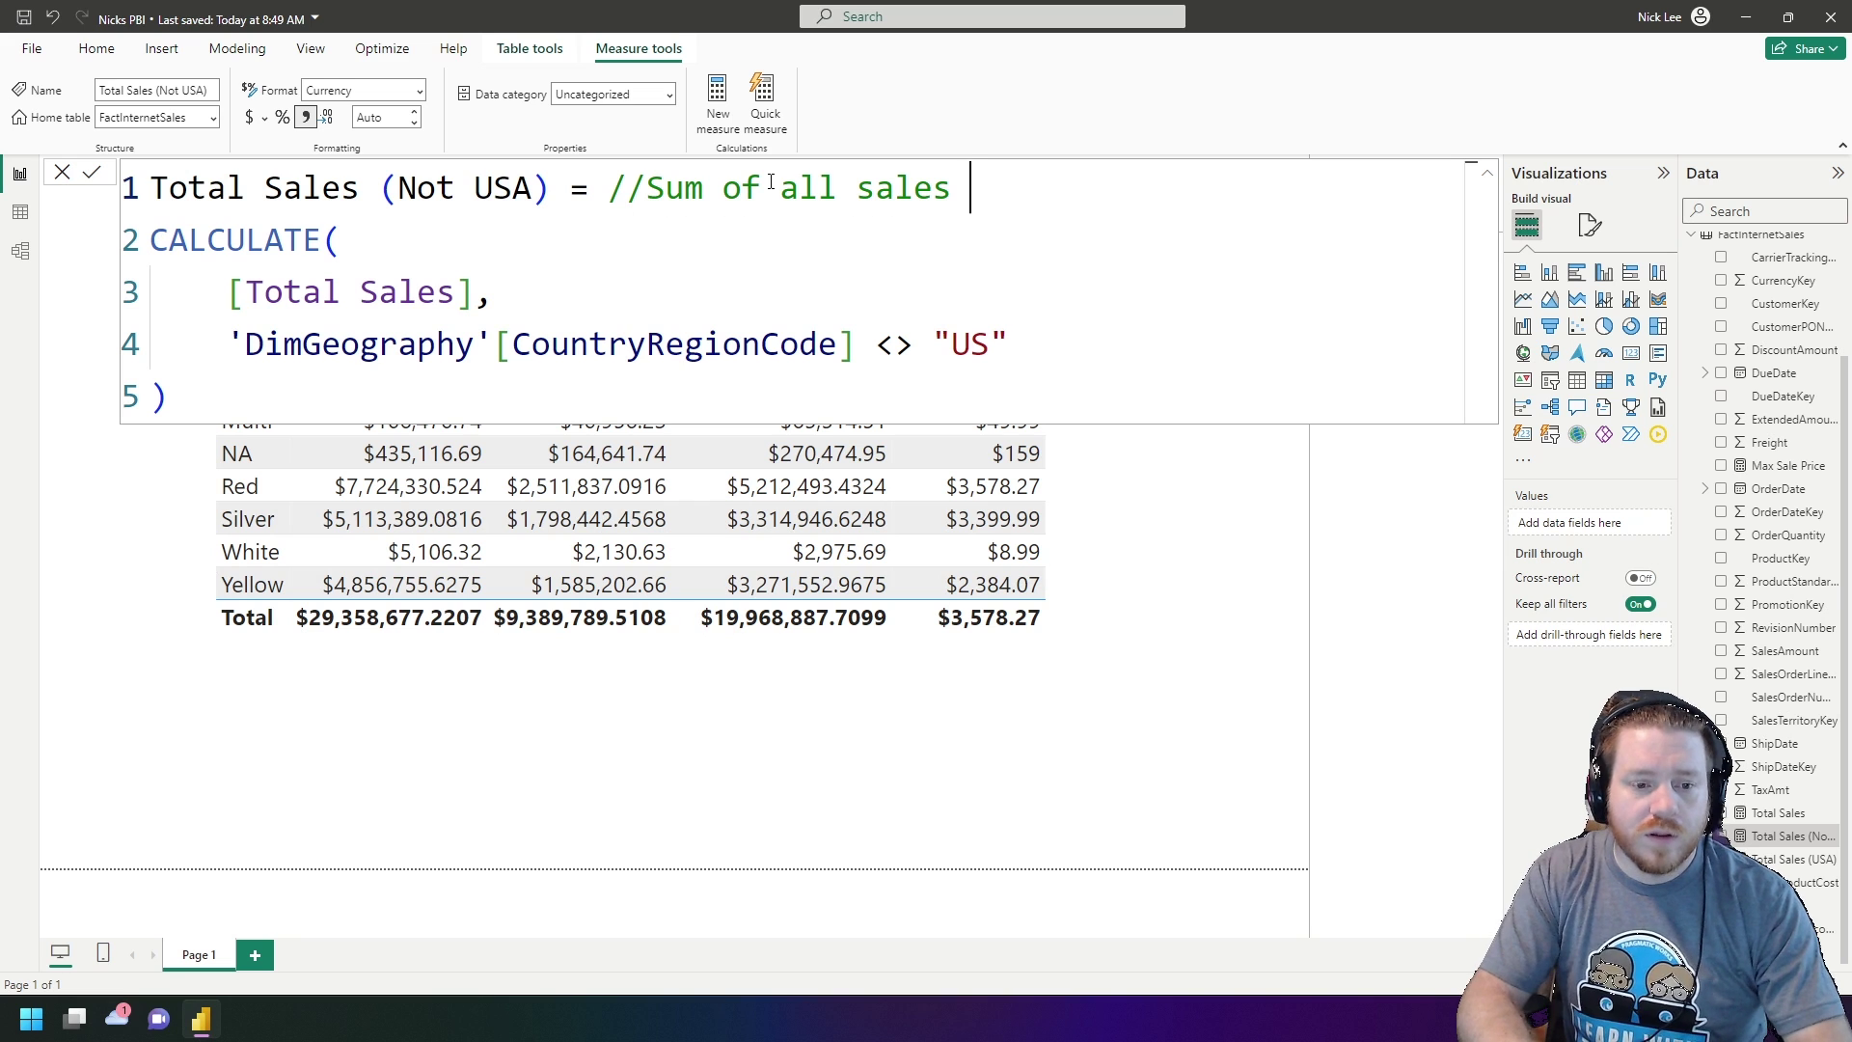
type("that are not ")
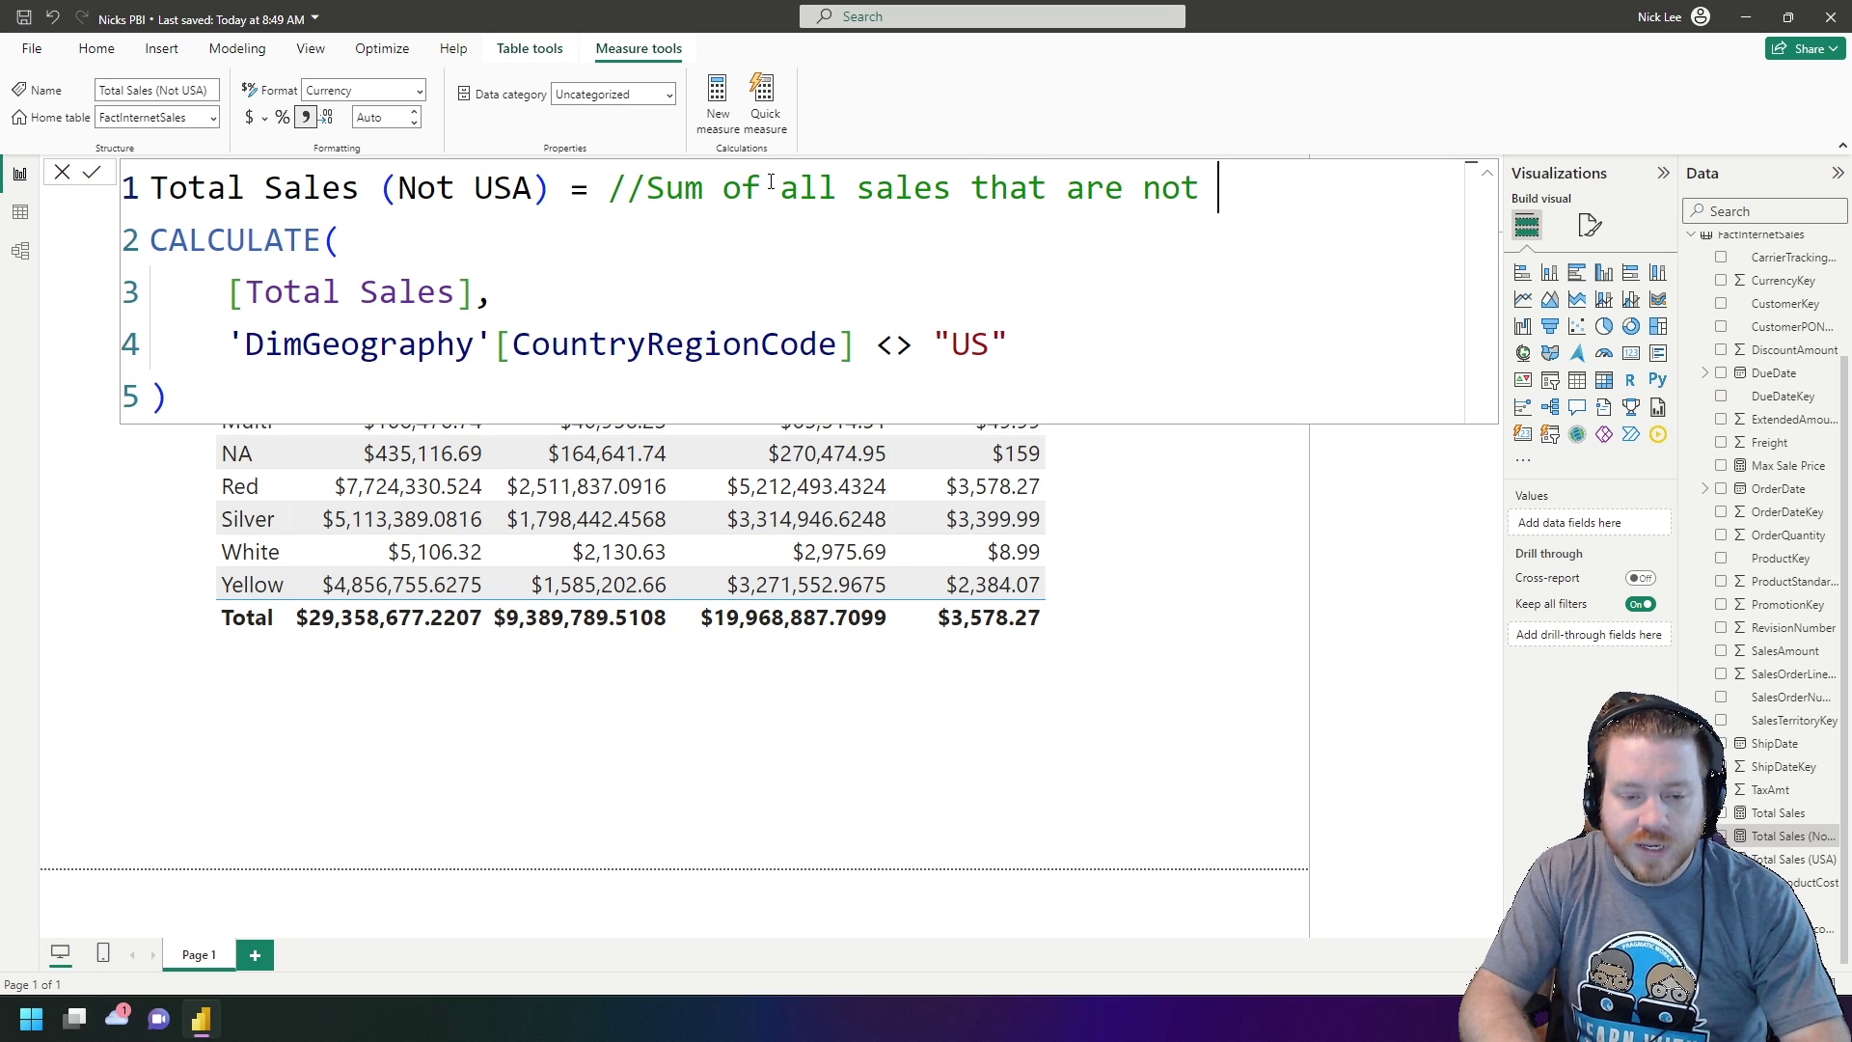
type("in theUS")
key("BackSpace")
key("BackSpace")
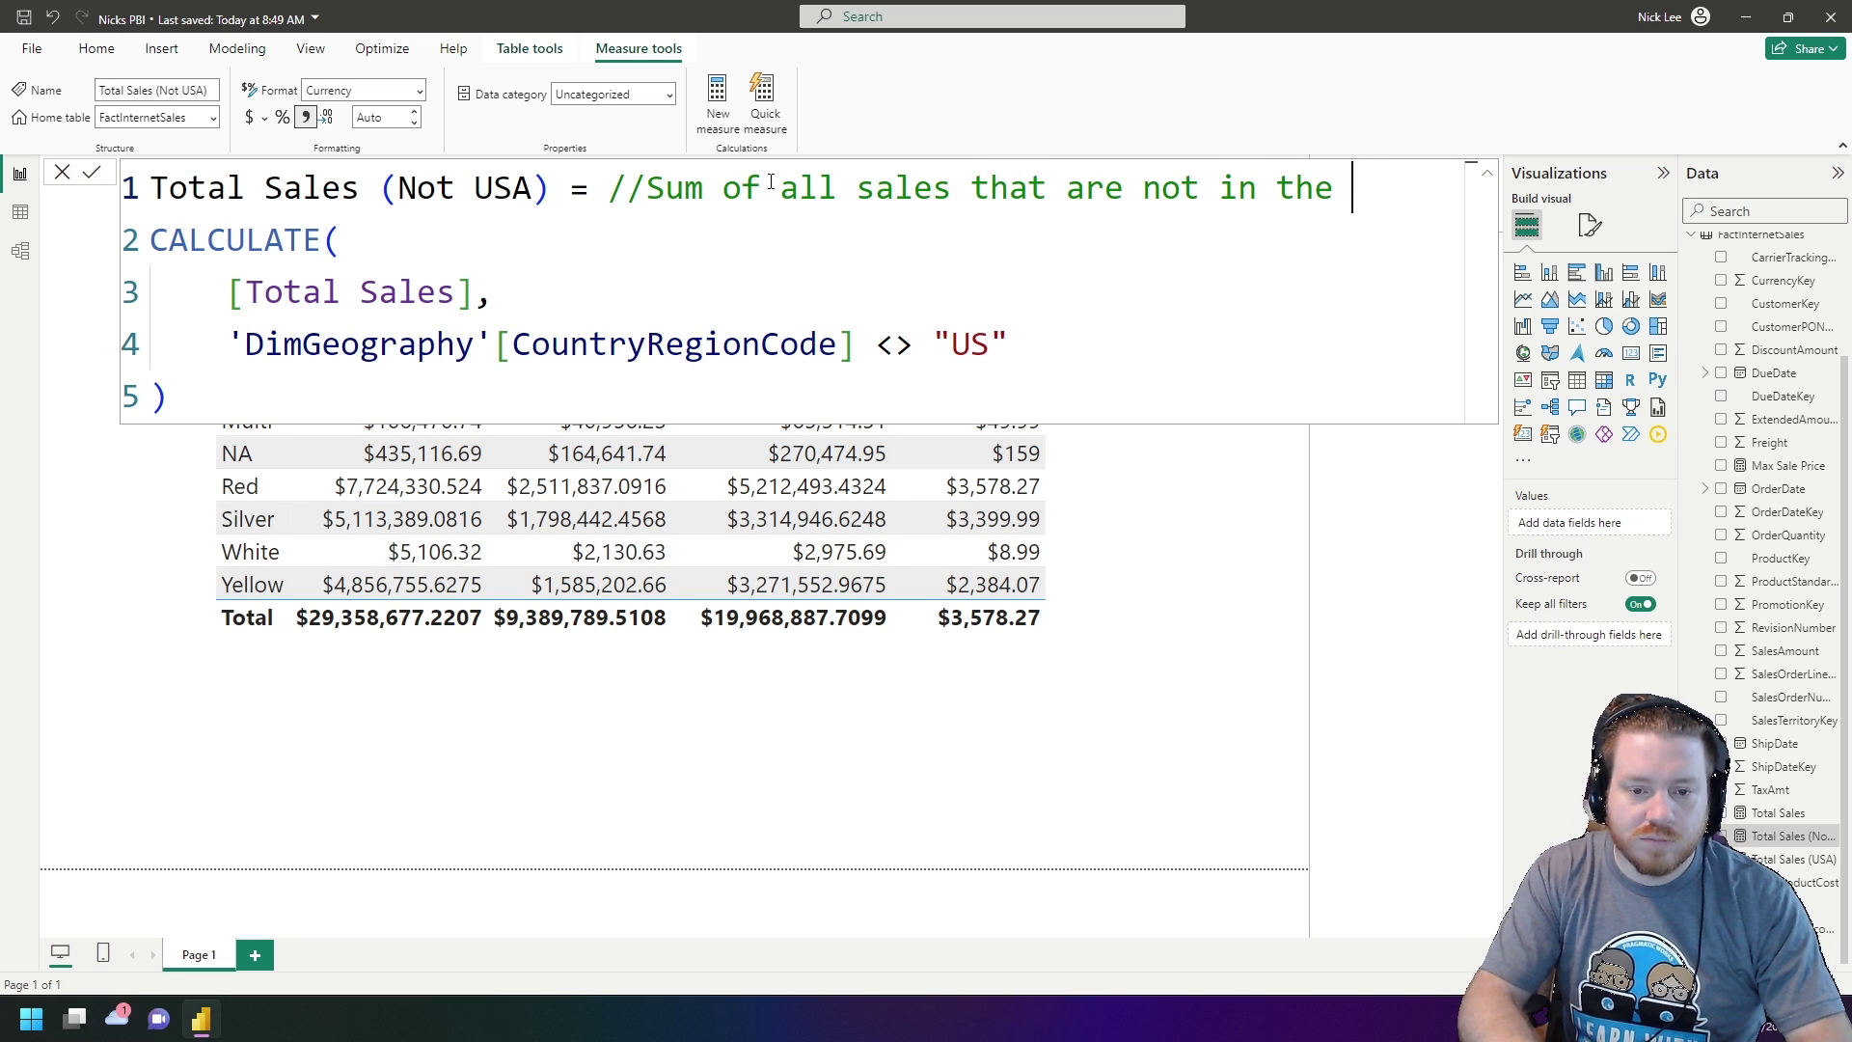
type("USA")
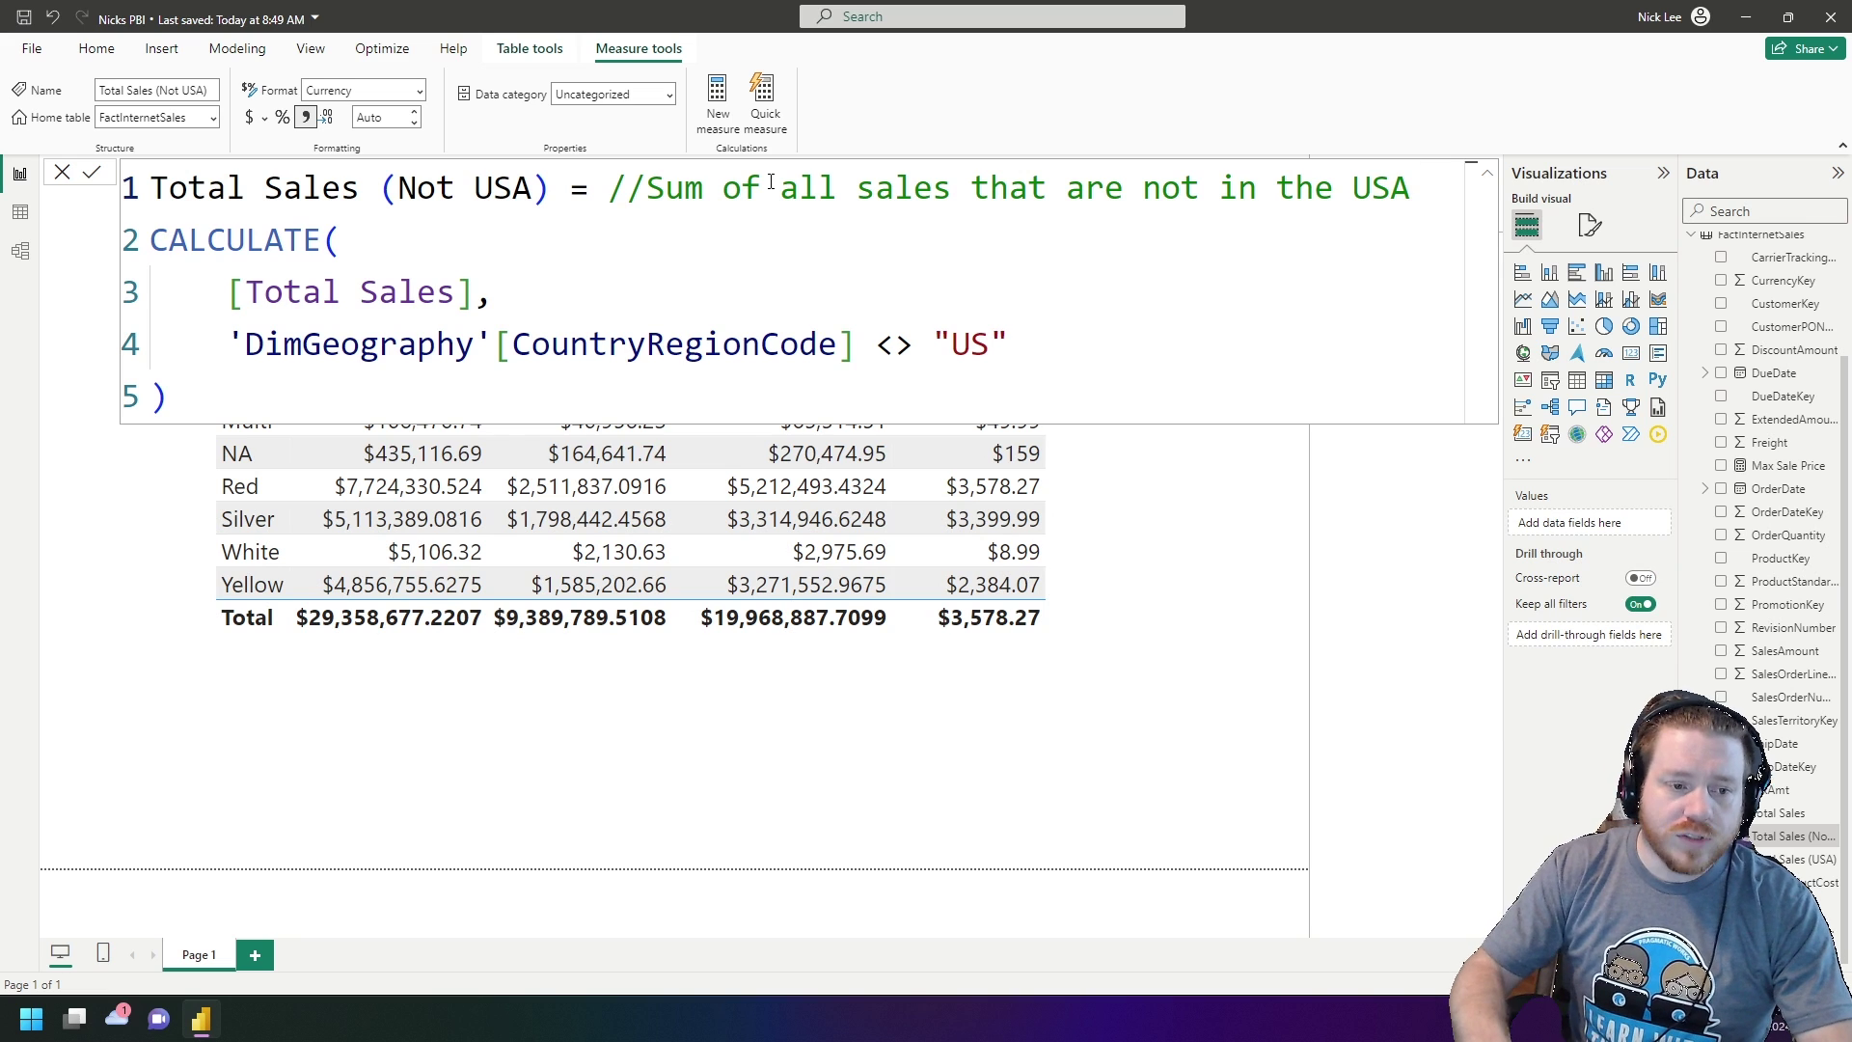
Step: Add a new second line with the comment "--Sum of all sales that are not in the USA", and discard the comment edits
key("Return")
type("--")
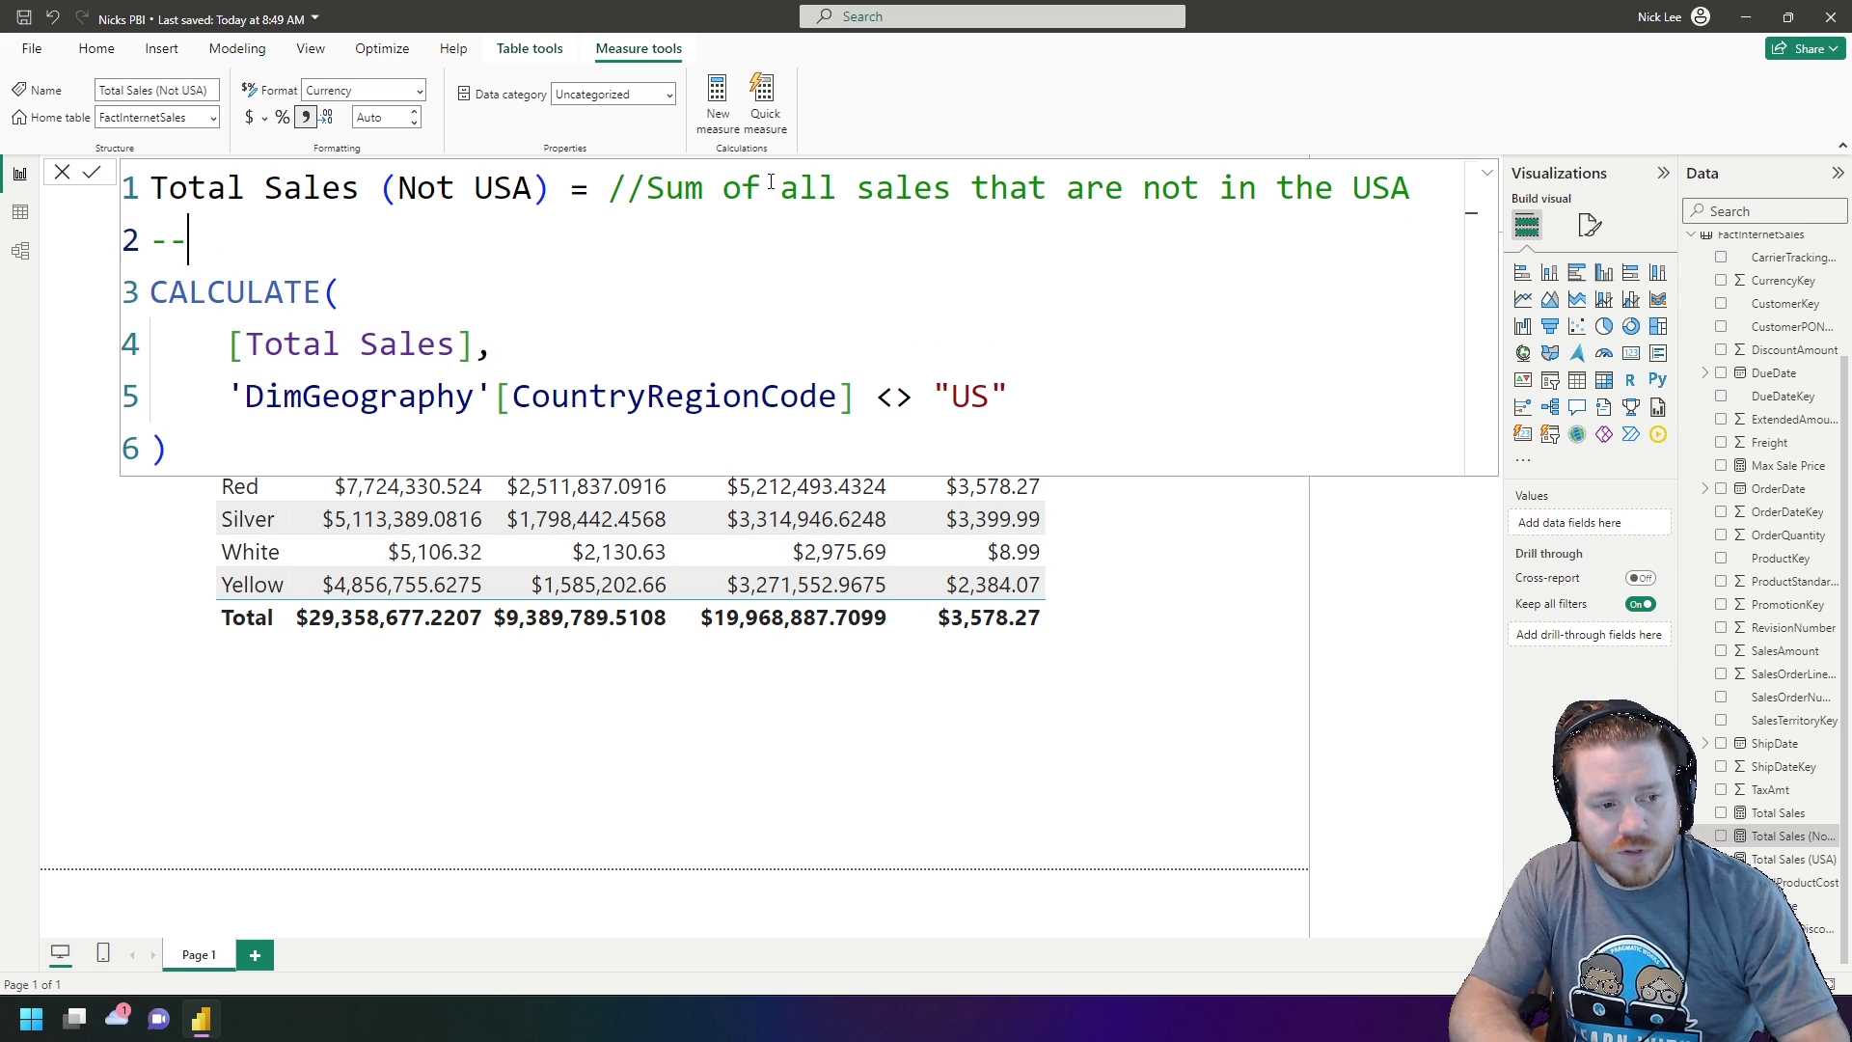
type("Sum")
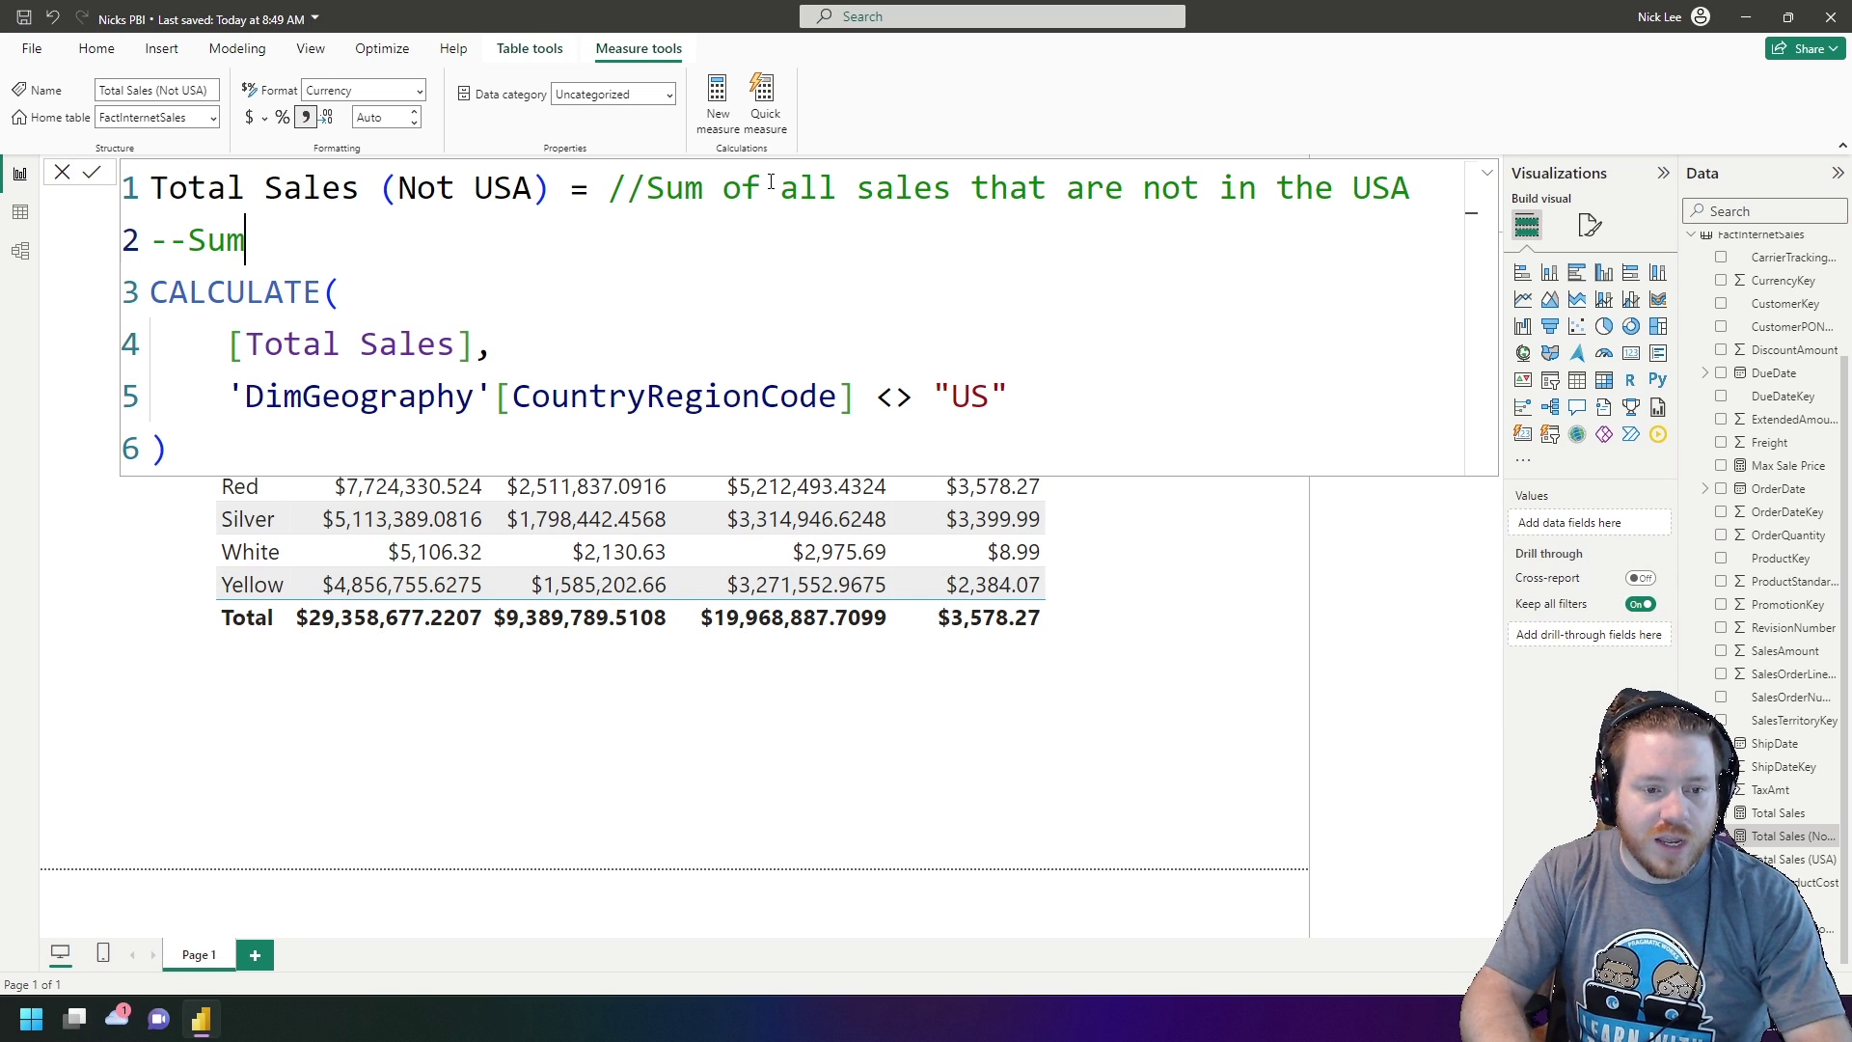
type(" of all sales that a")
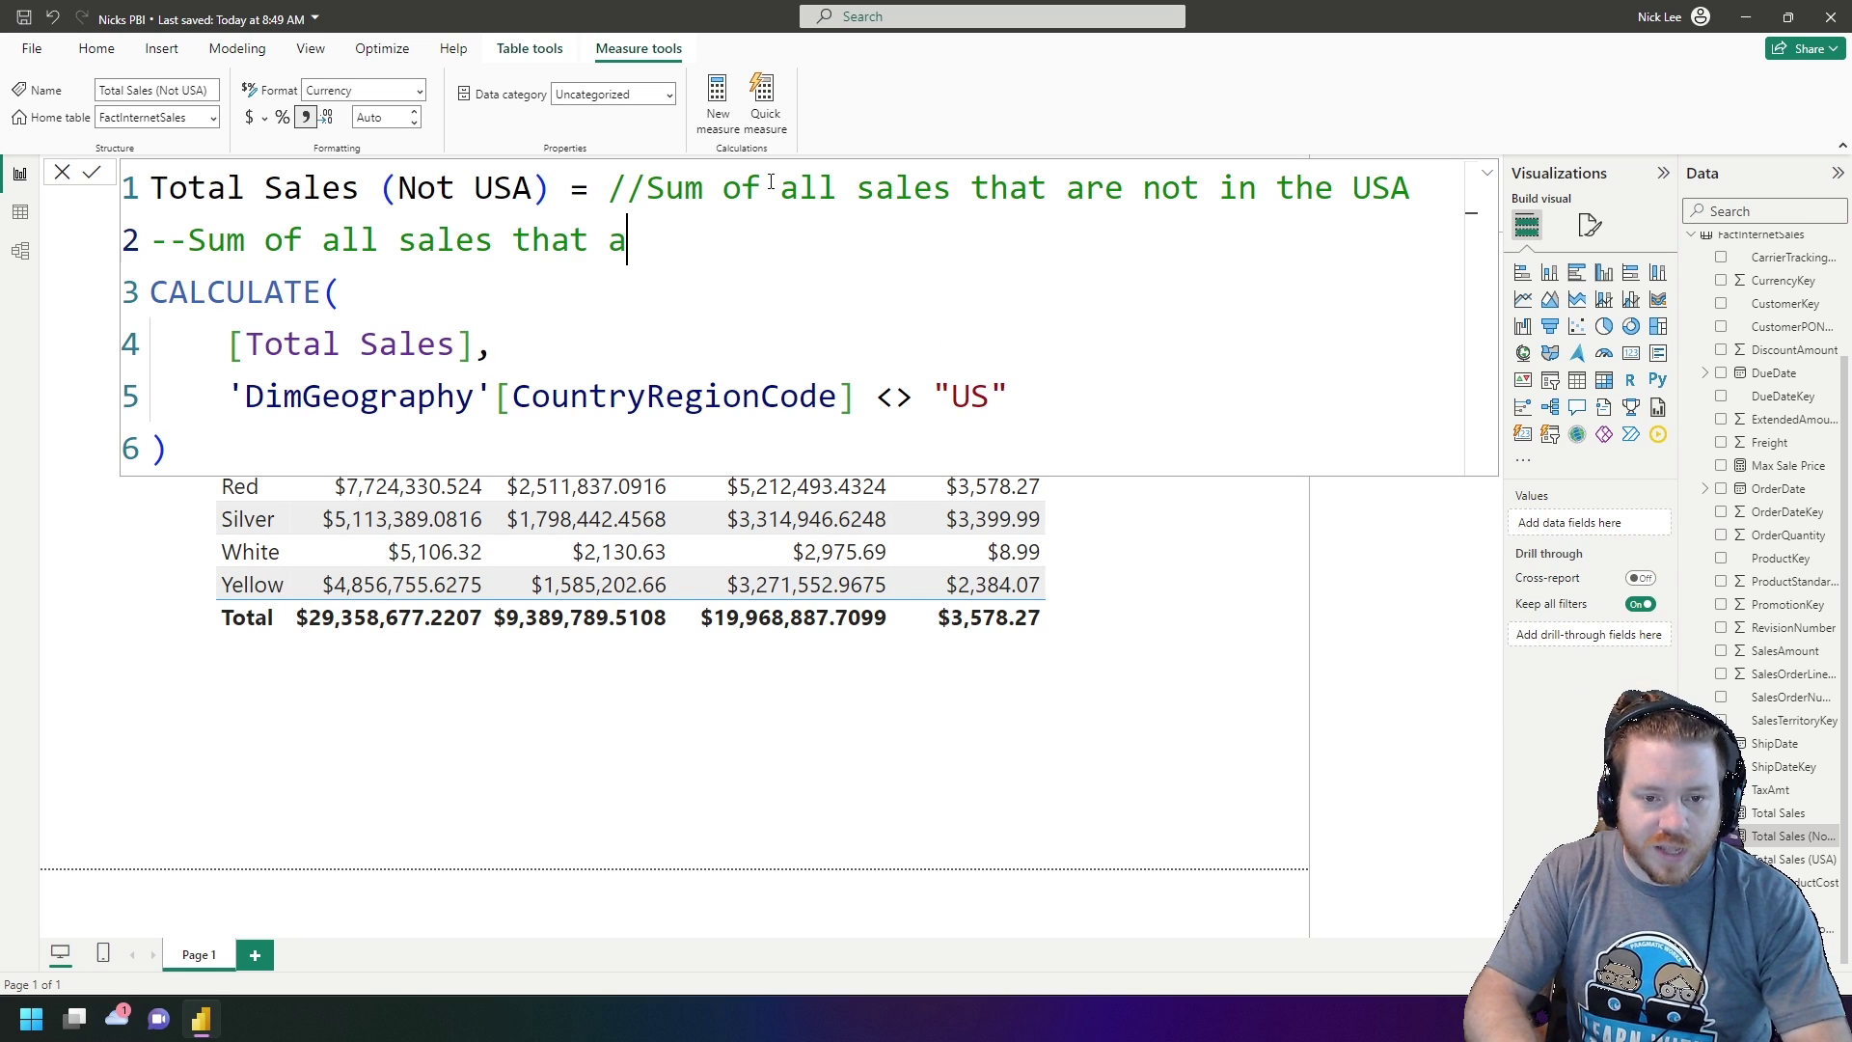
type("re not in the USA")
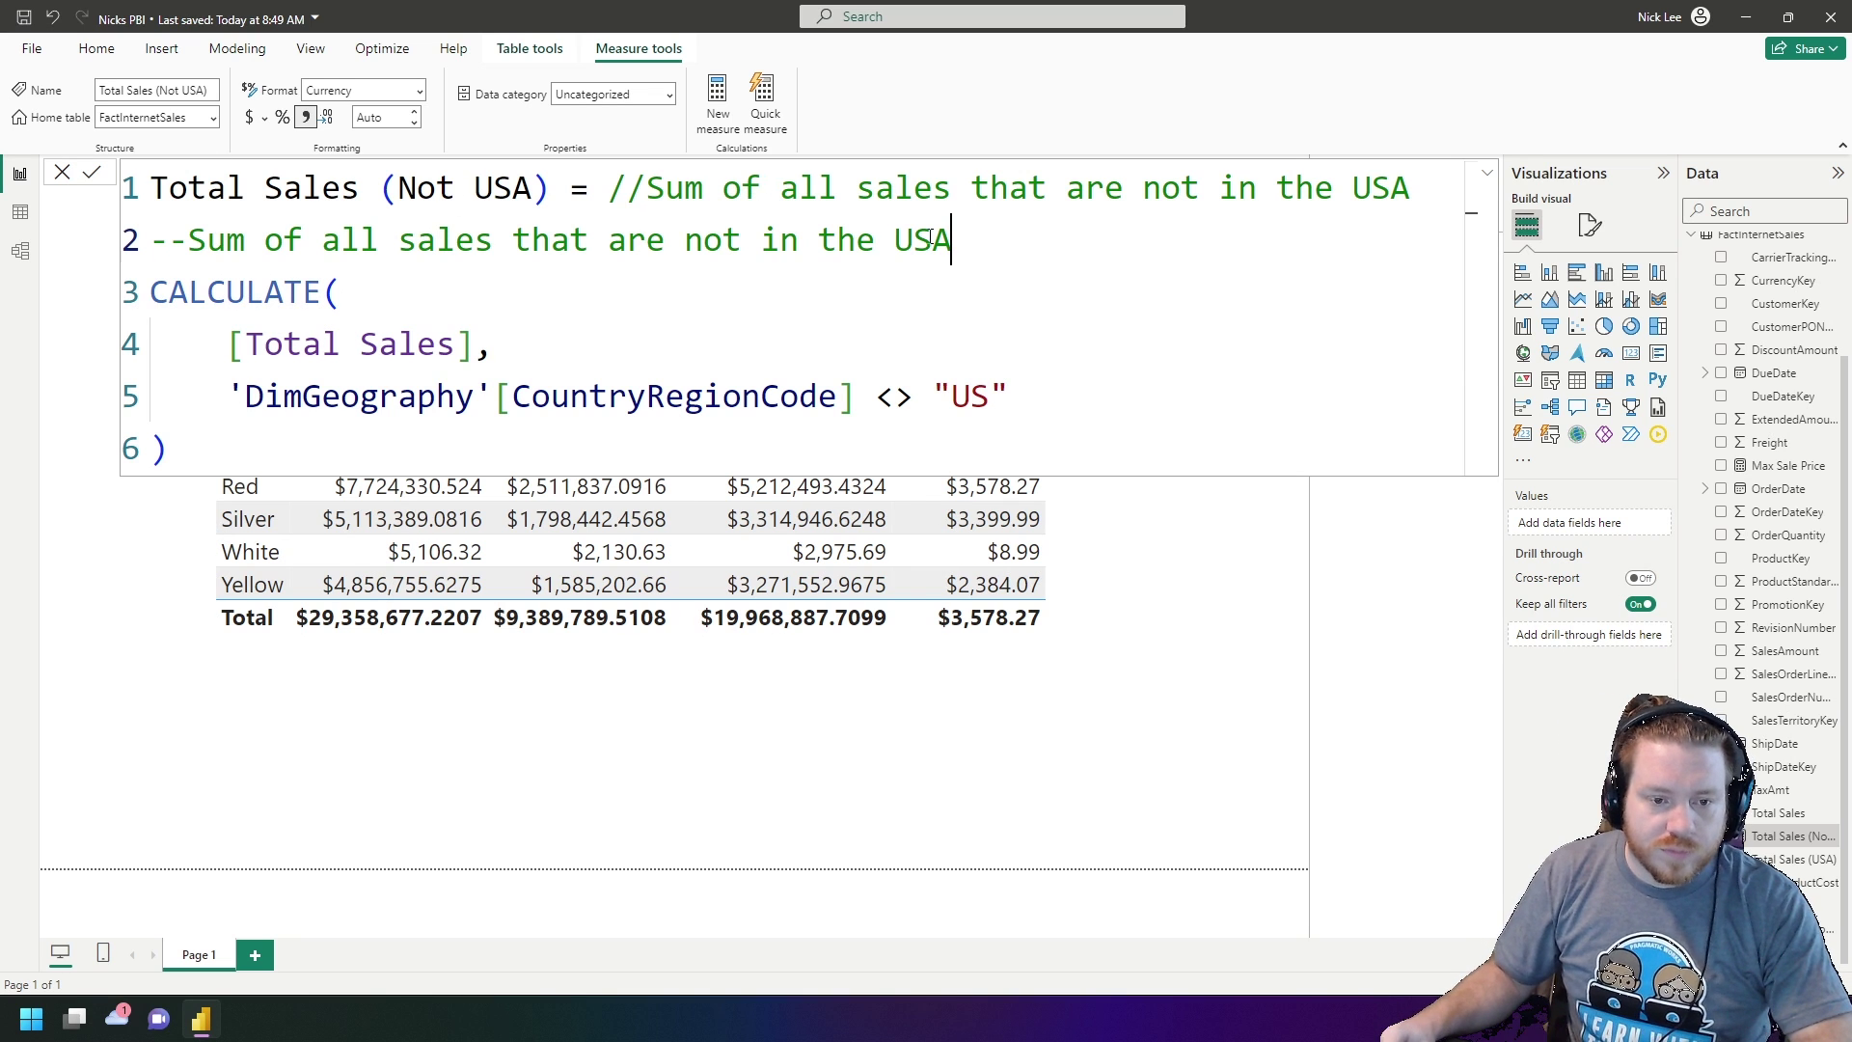
key("Escape")
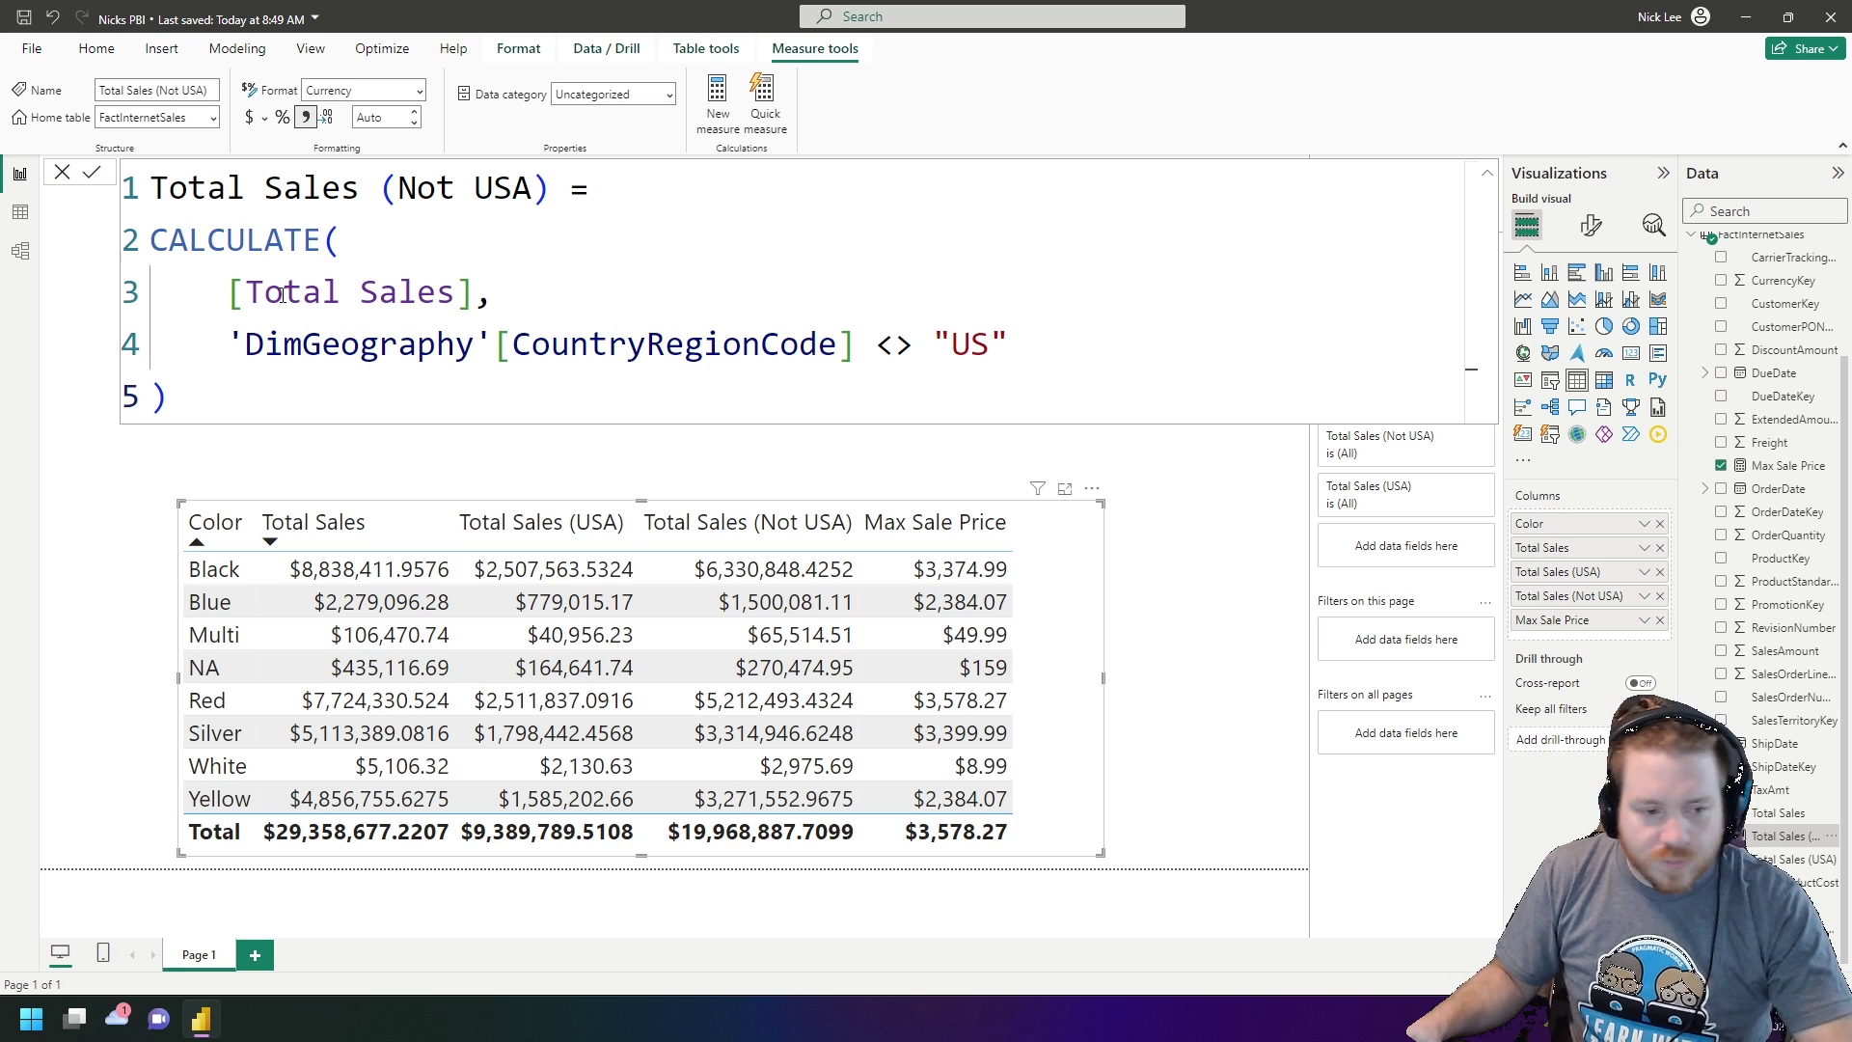
Step: Comment out the comma after [Total Sales] and the 'DimGeography'[CountryRegionCode] filter line with //, and commit the measure
left_click(480, 296)
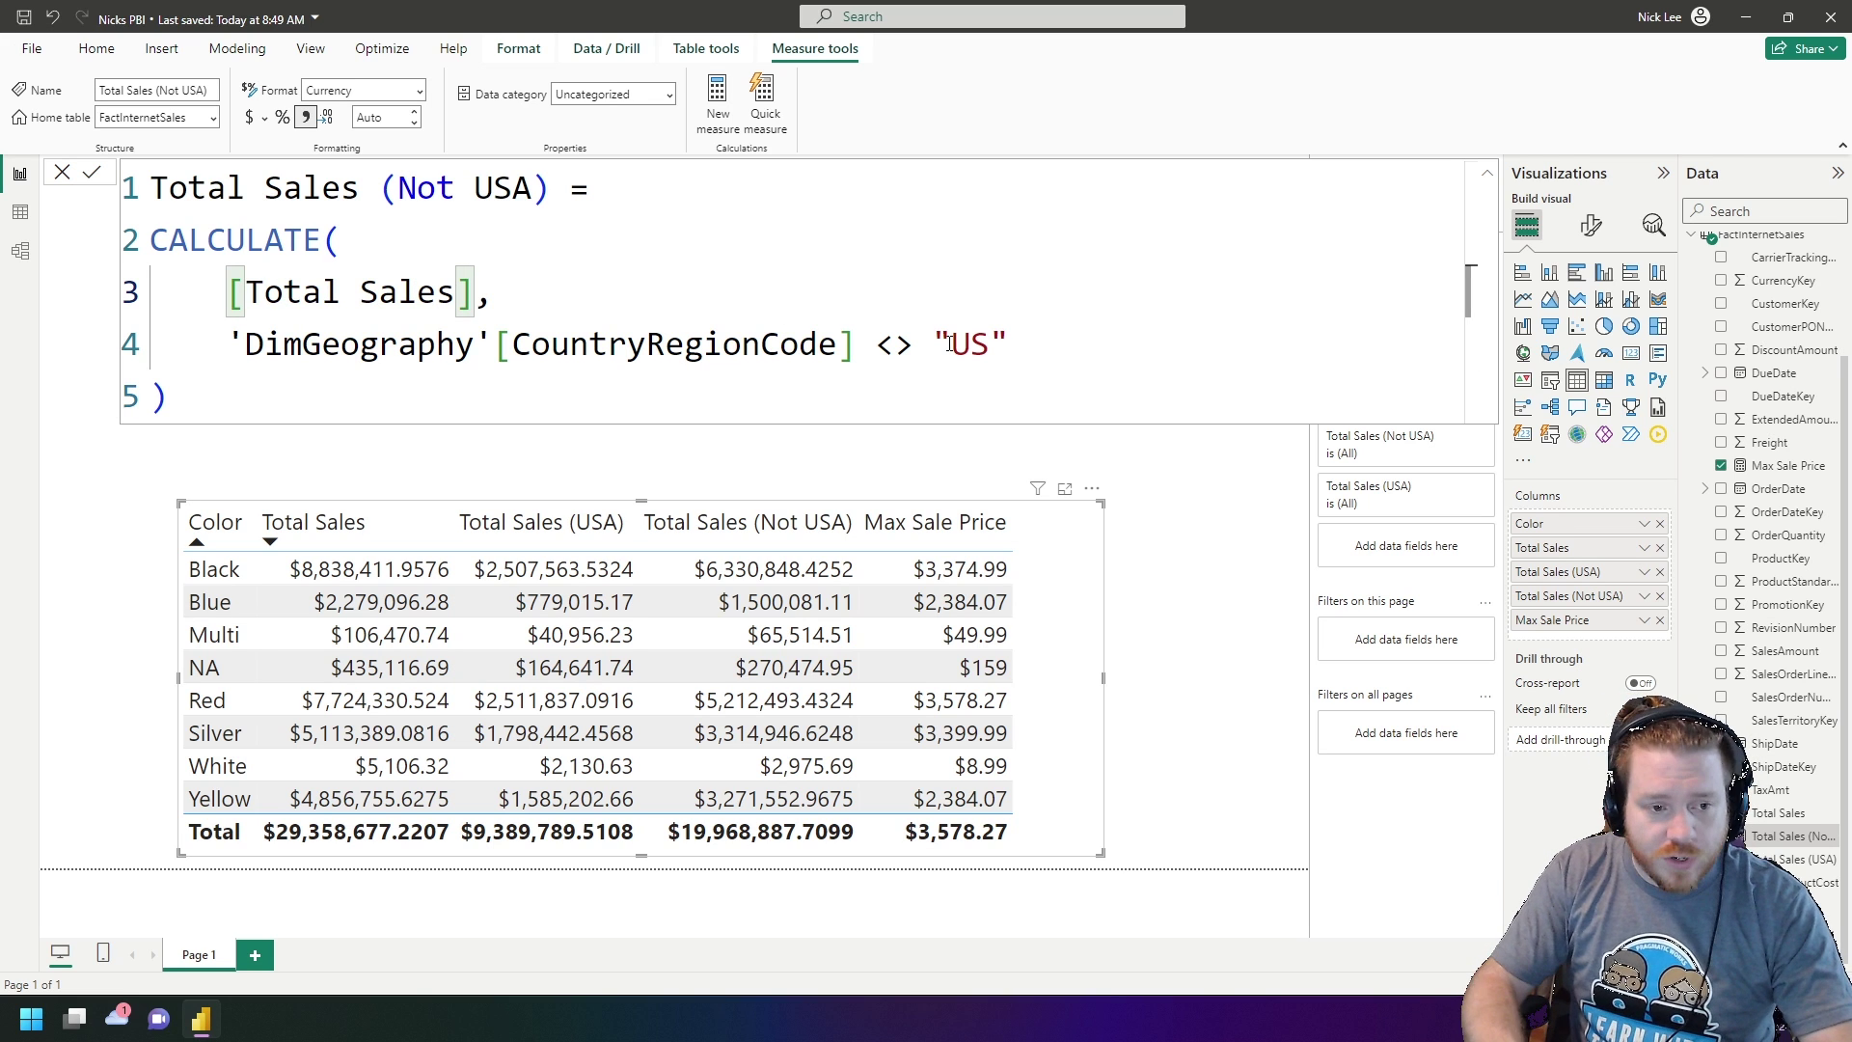
type("//")
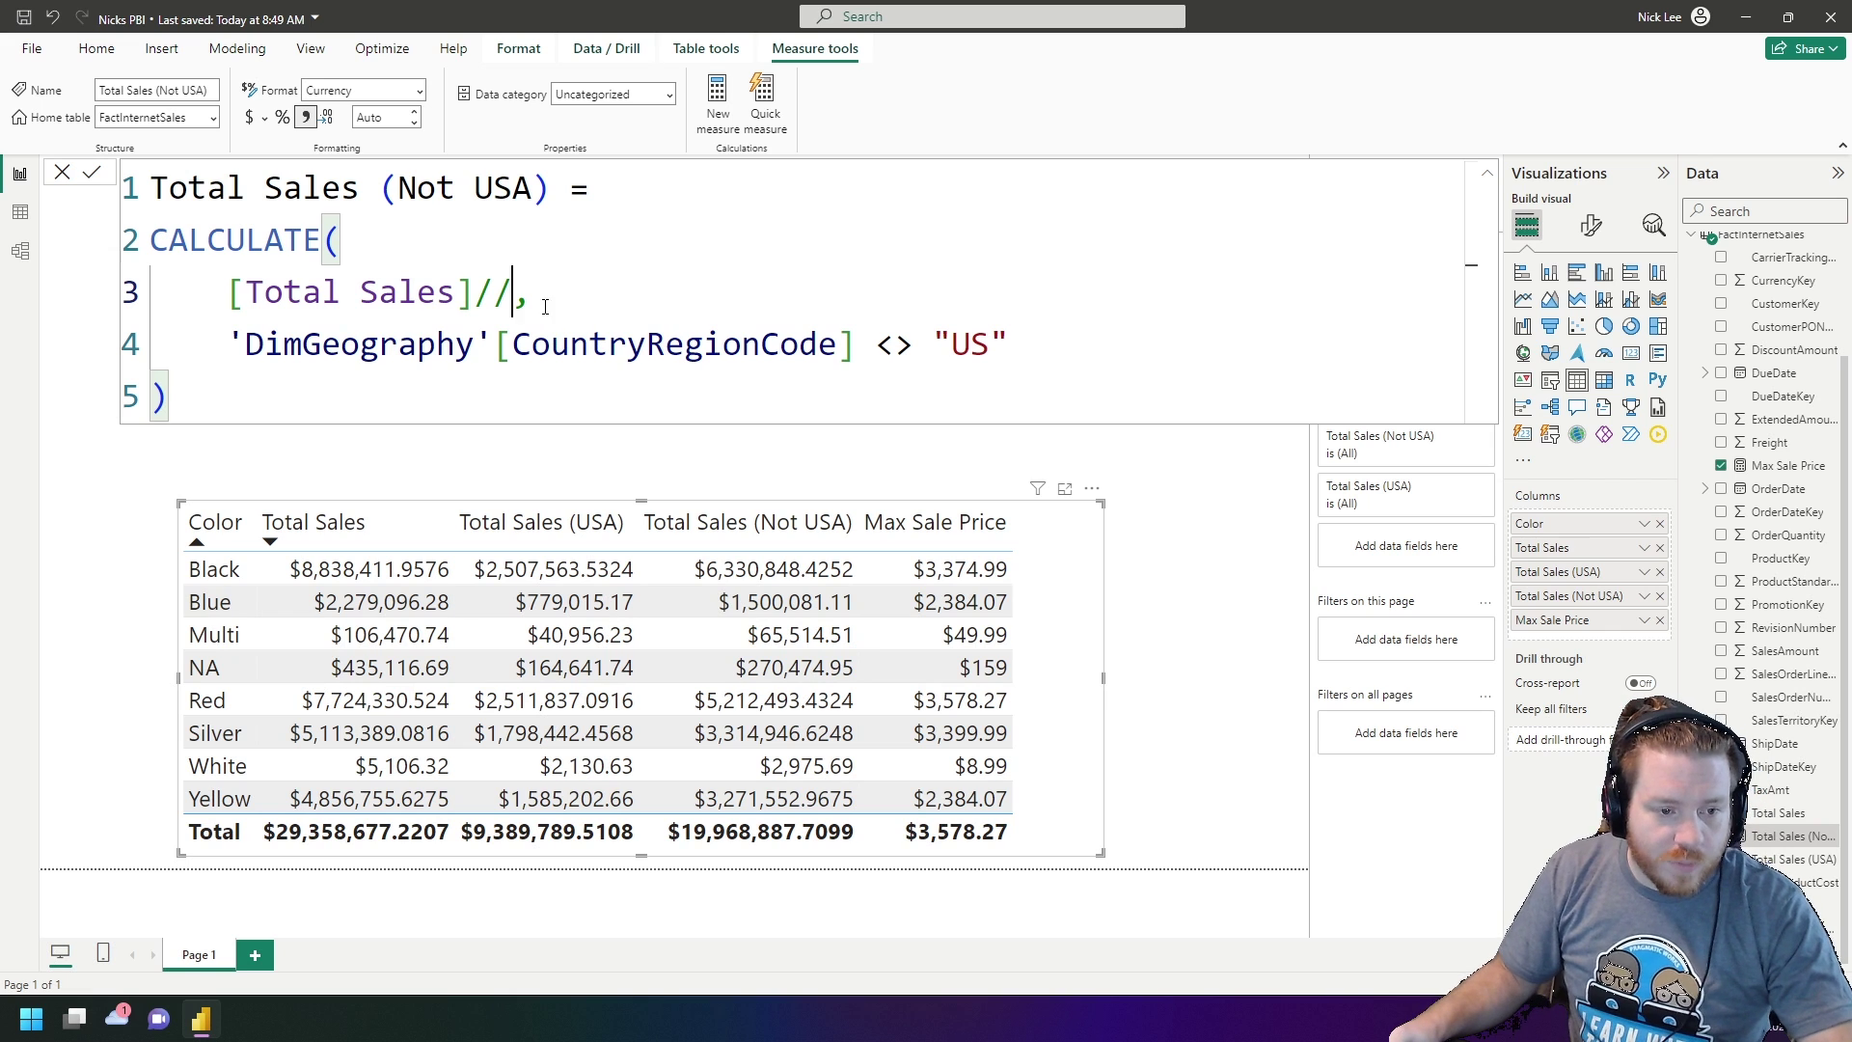
left_click(594, 370)
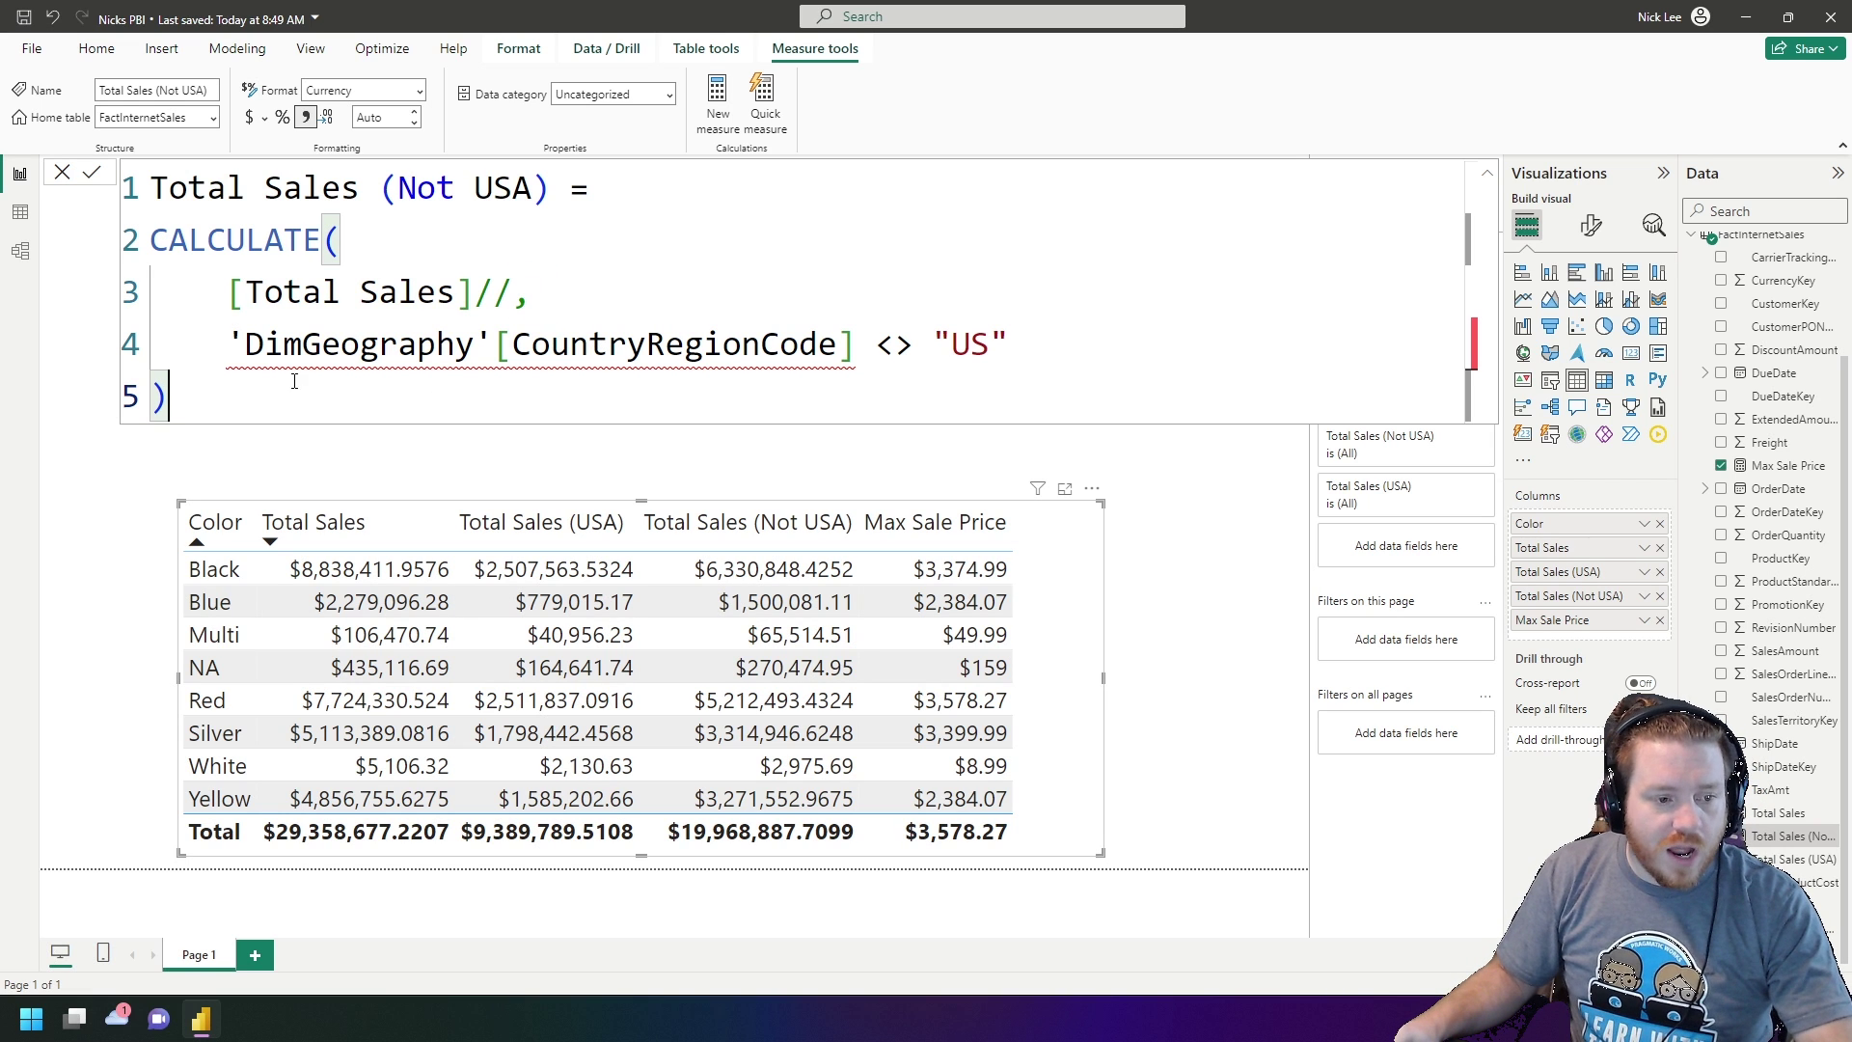
left_click(224, 348)
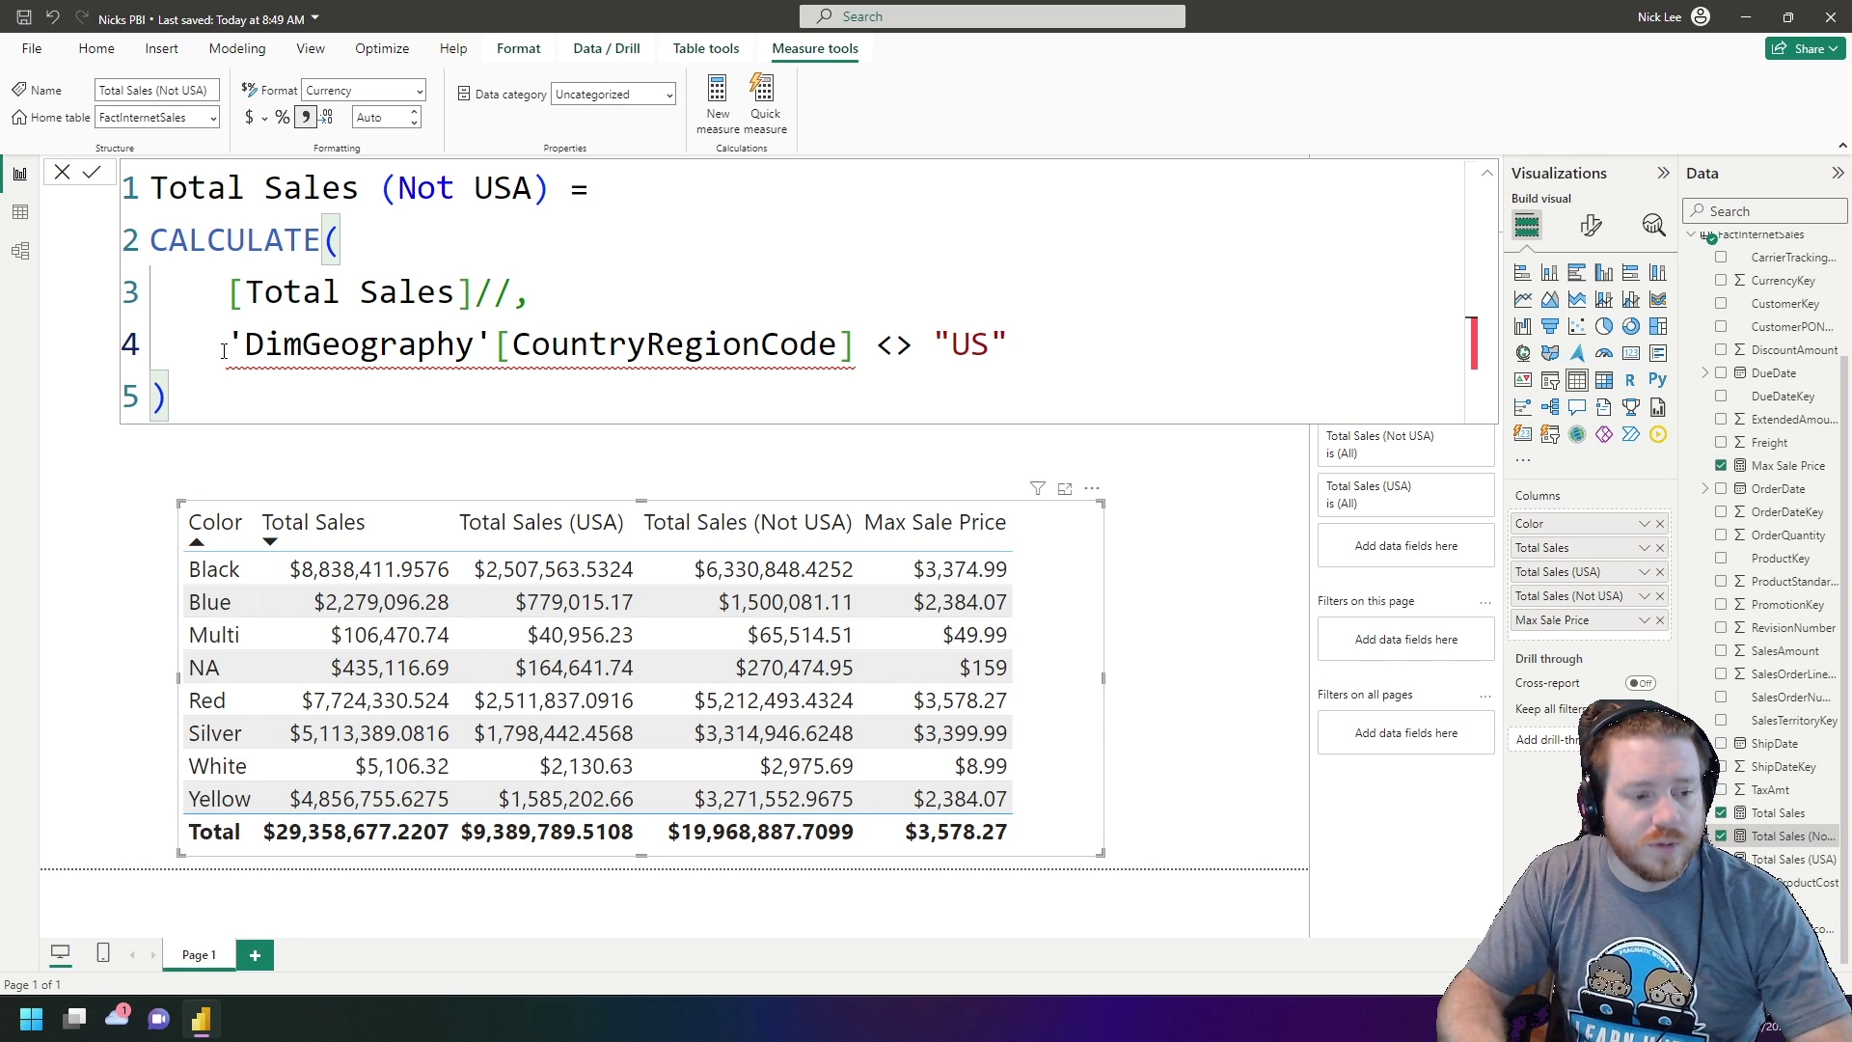
type("//")
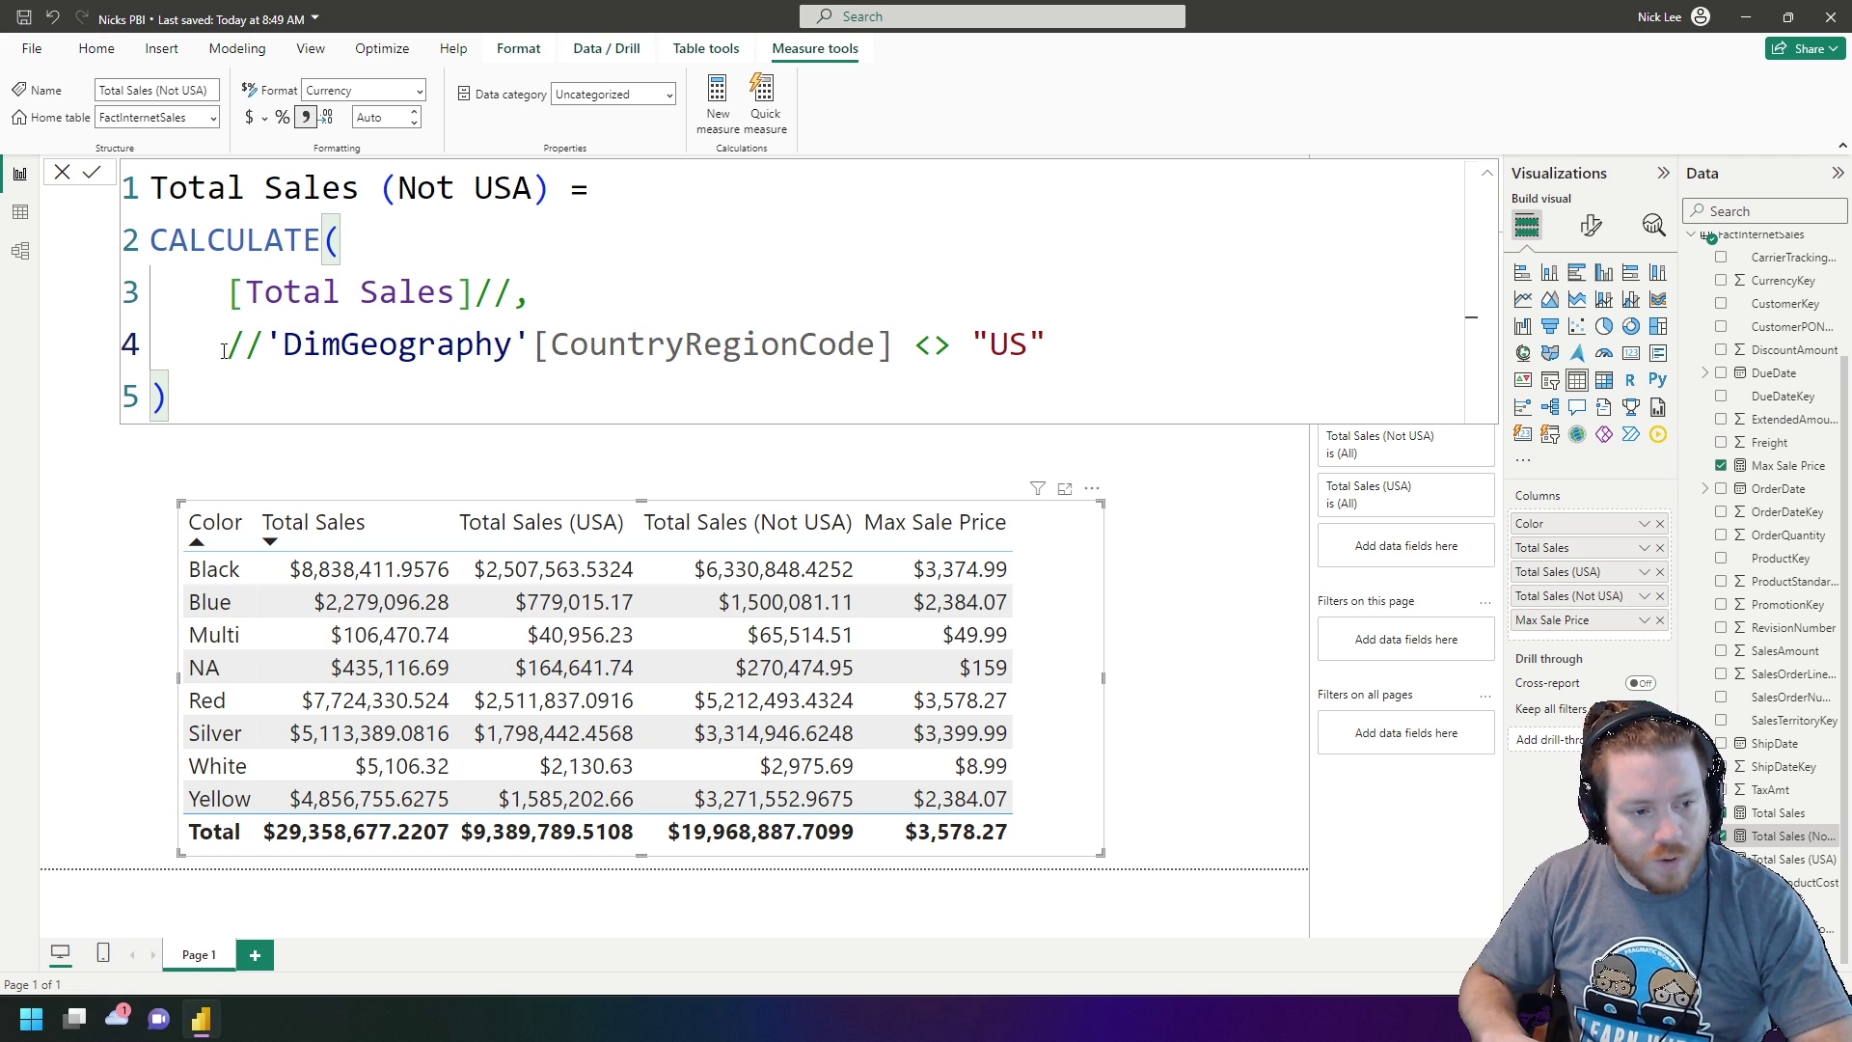
left_click(612, 313)
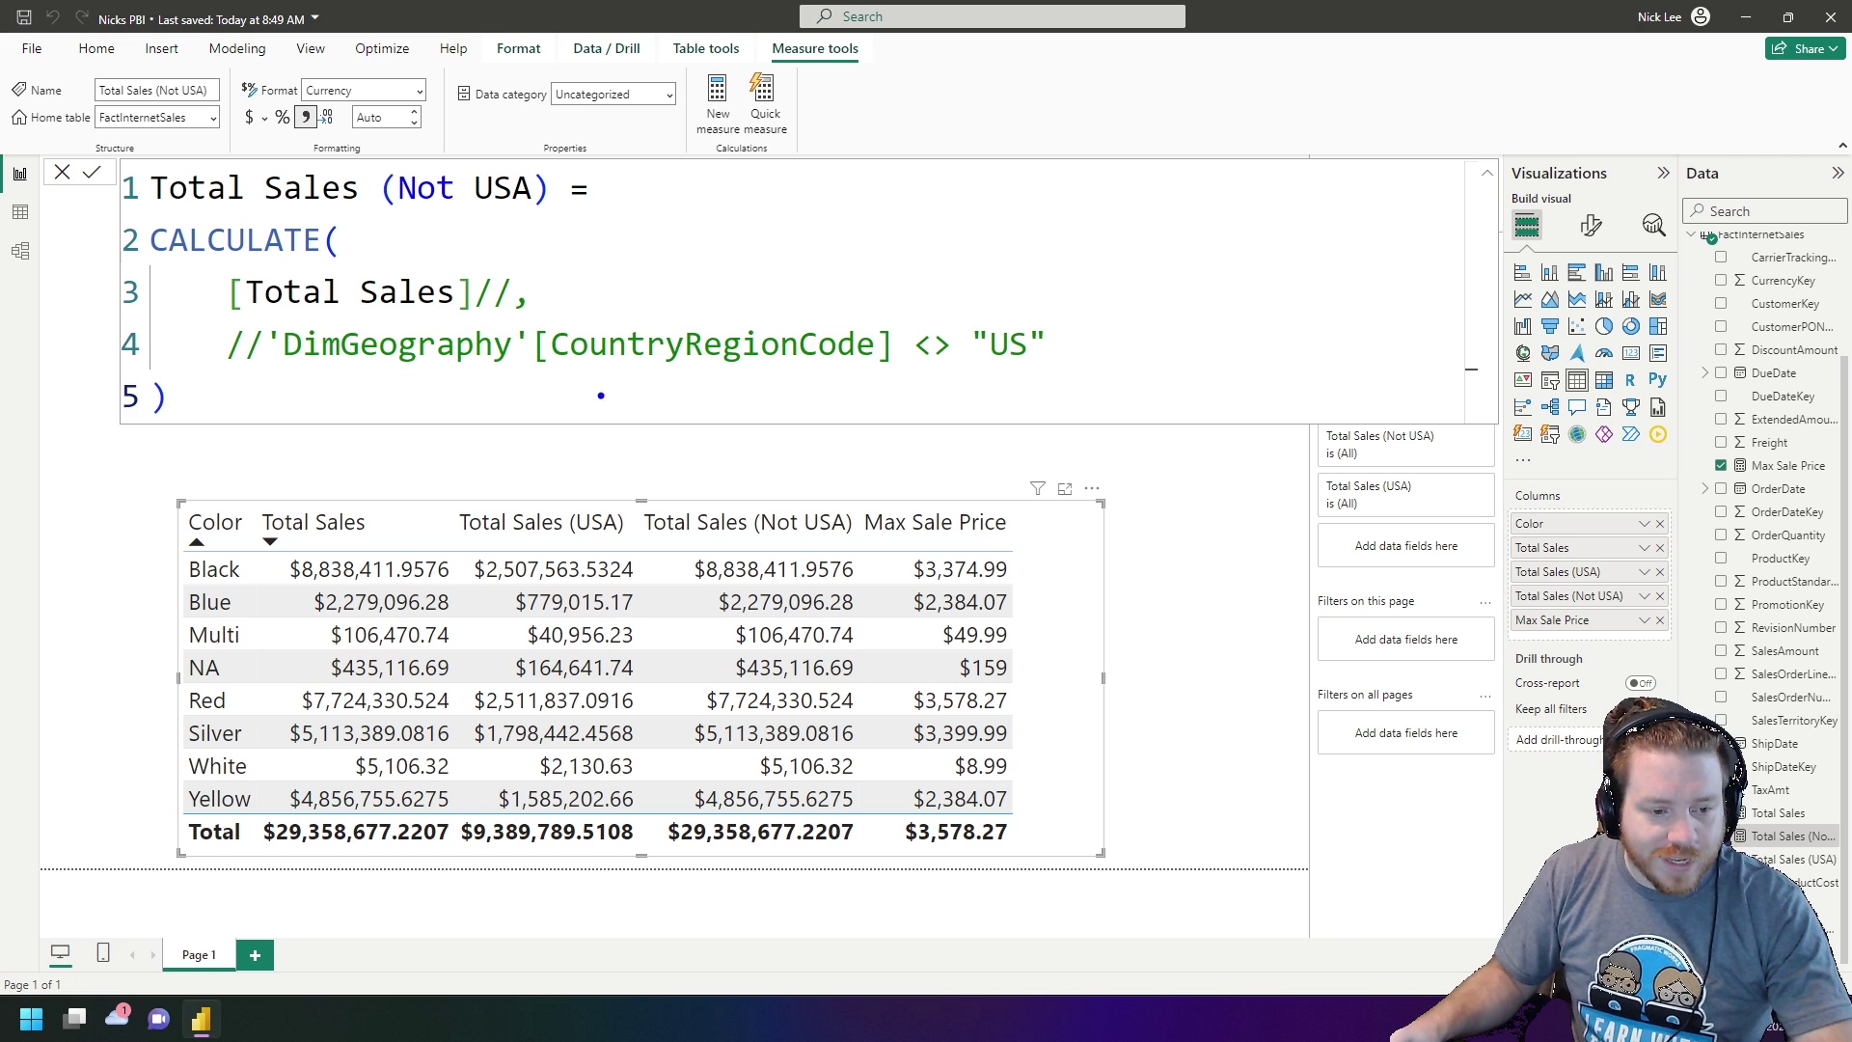
mouse_move(707, 548)
left_mouse_down()
mouse_move(662, 478)
mouse_move(380, 447)
mouse_move(380, 484)
mouse_move(442, 467)
left_mouse_up()
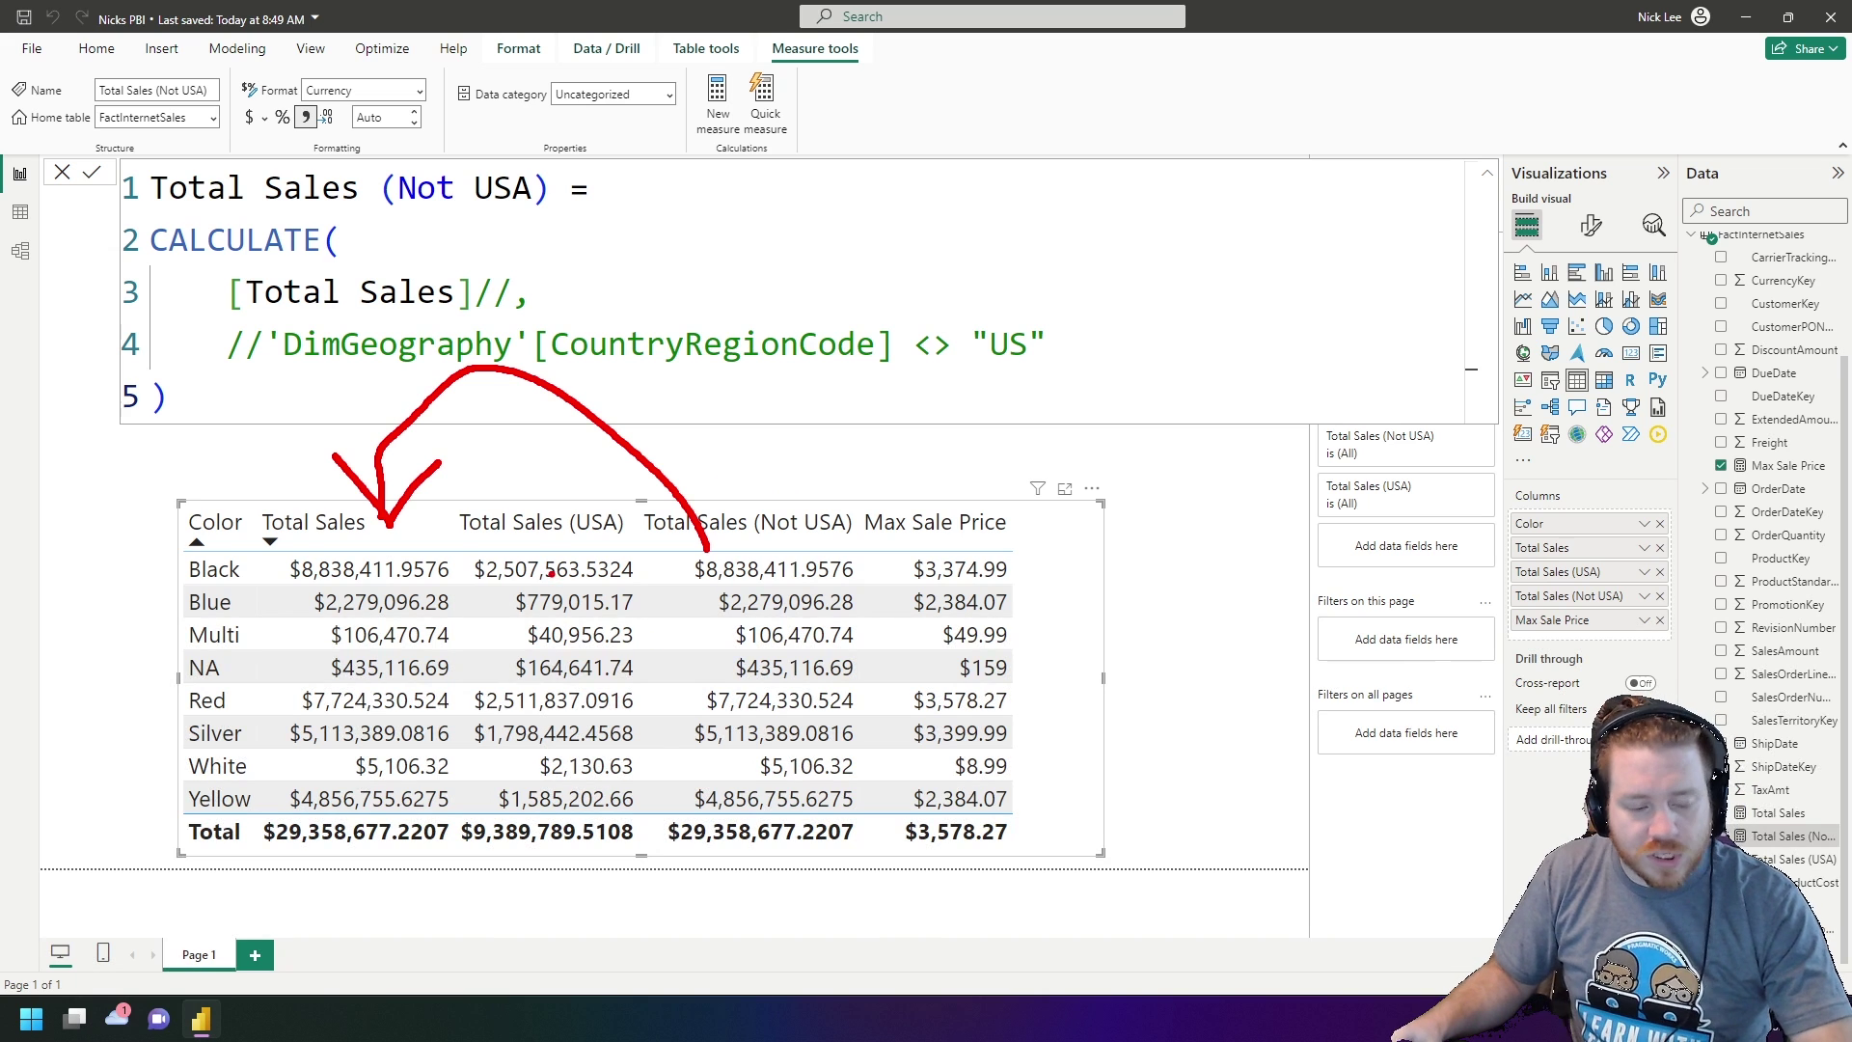
key("Escape")
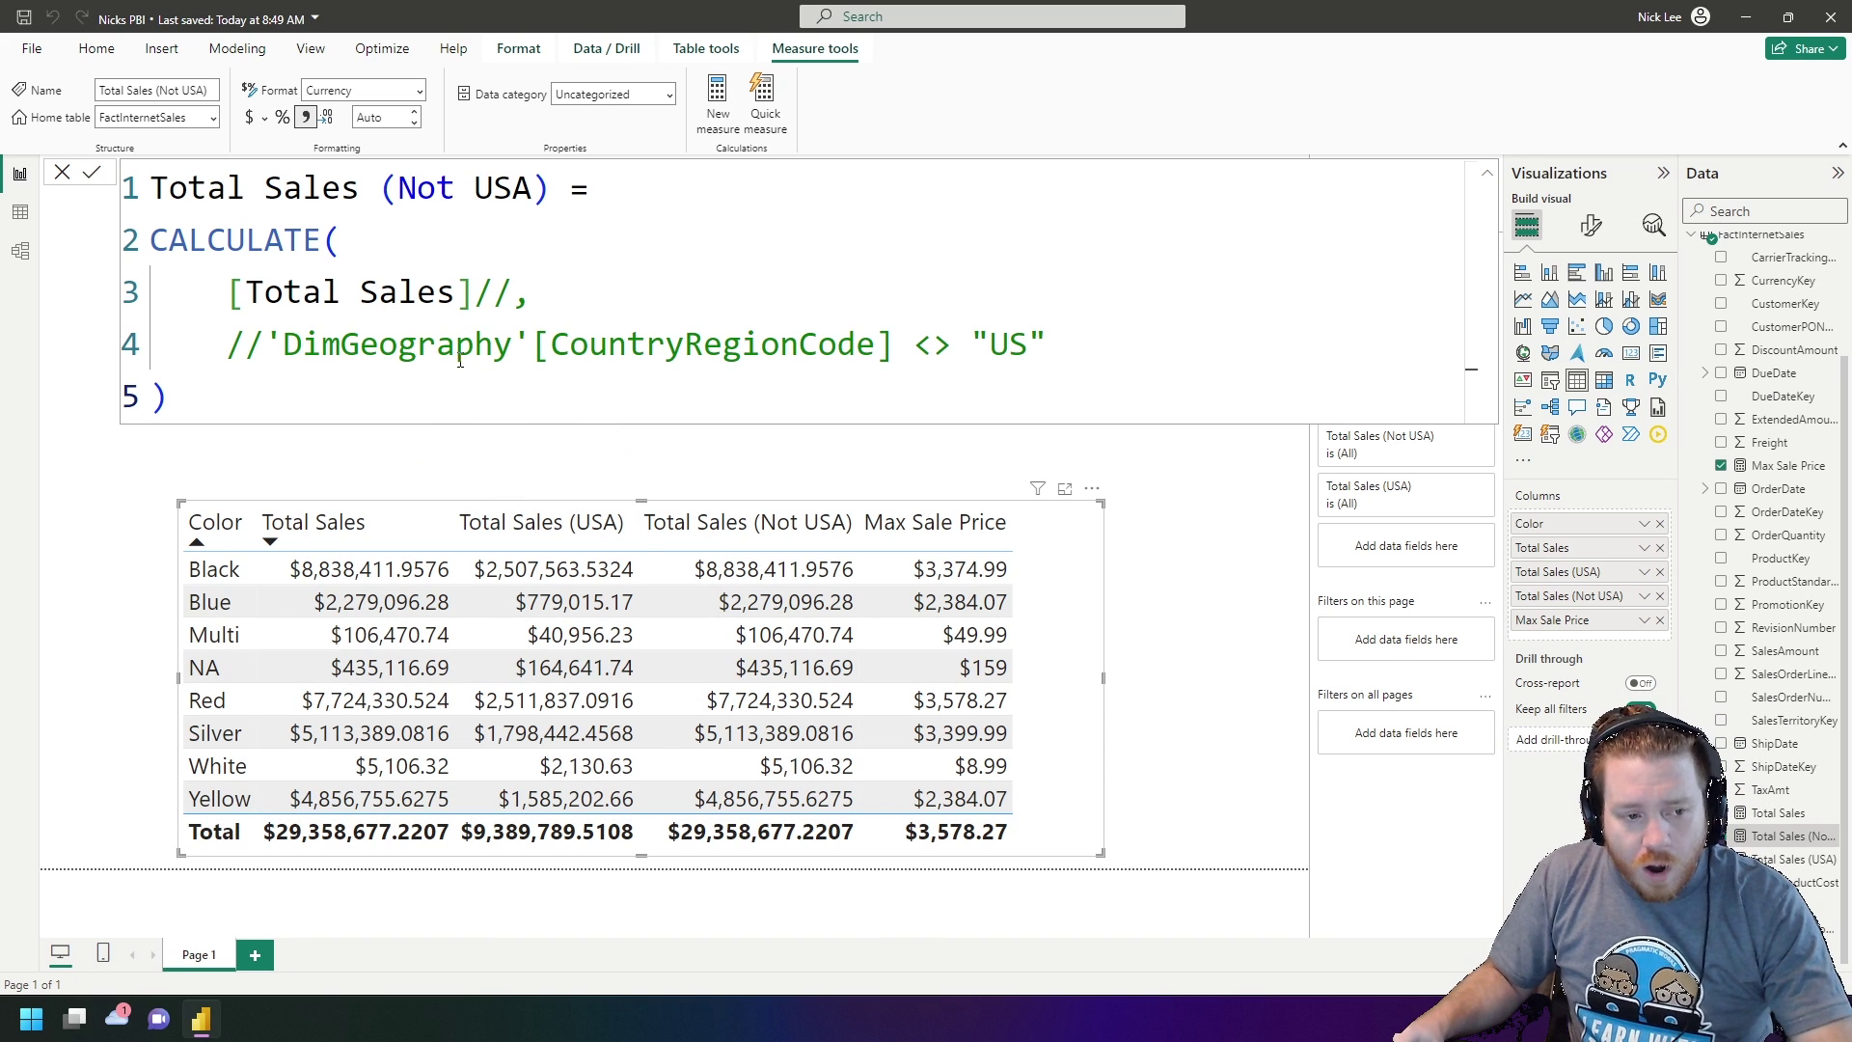
Step: Move the commented-out comma onto its own line, and uncomment it together with the 'DimGeography'[CountryRegionCode] filter line
left_click(478, 296)
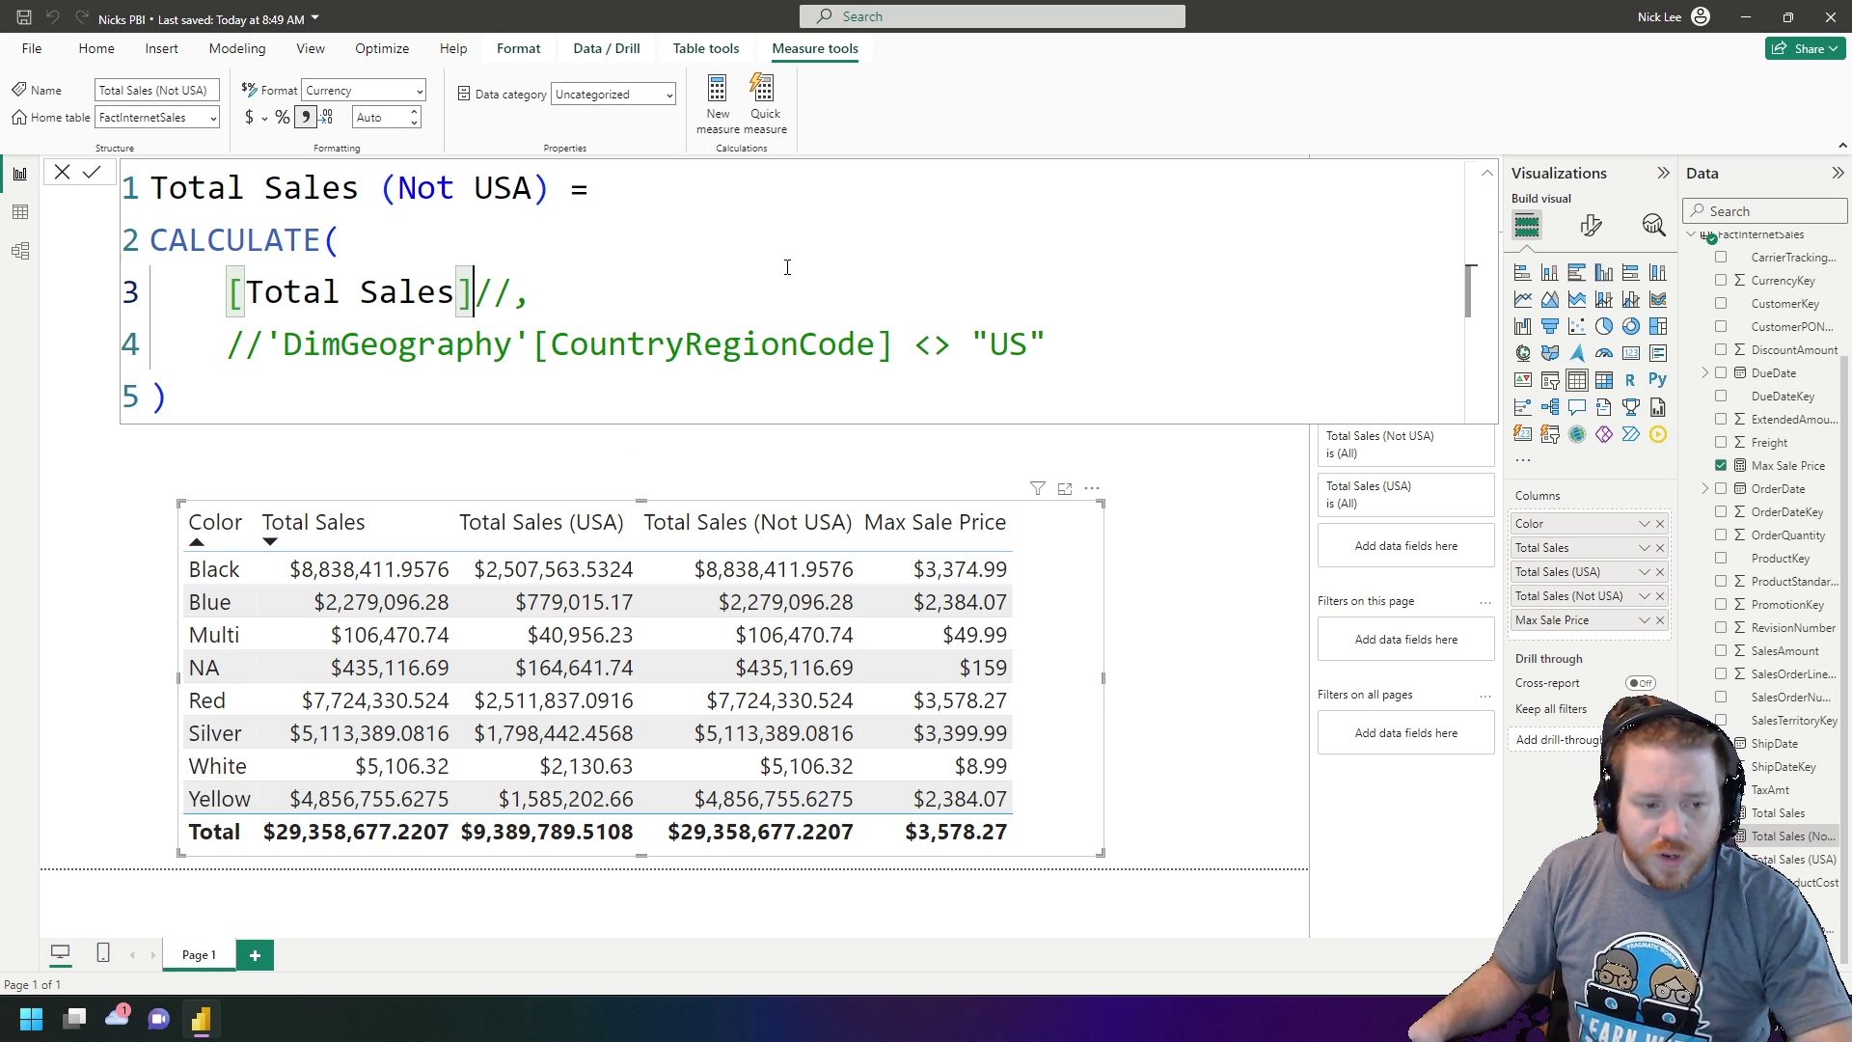
key("shift+Return")
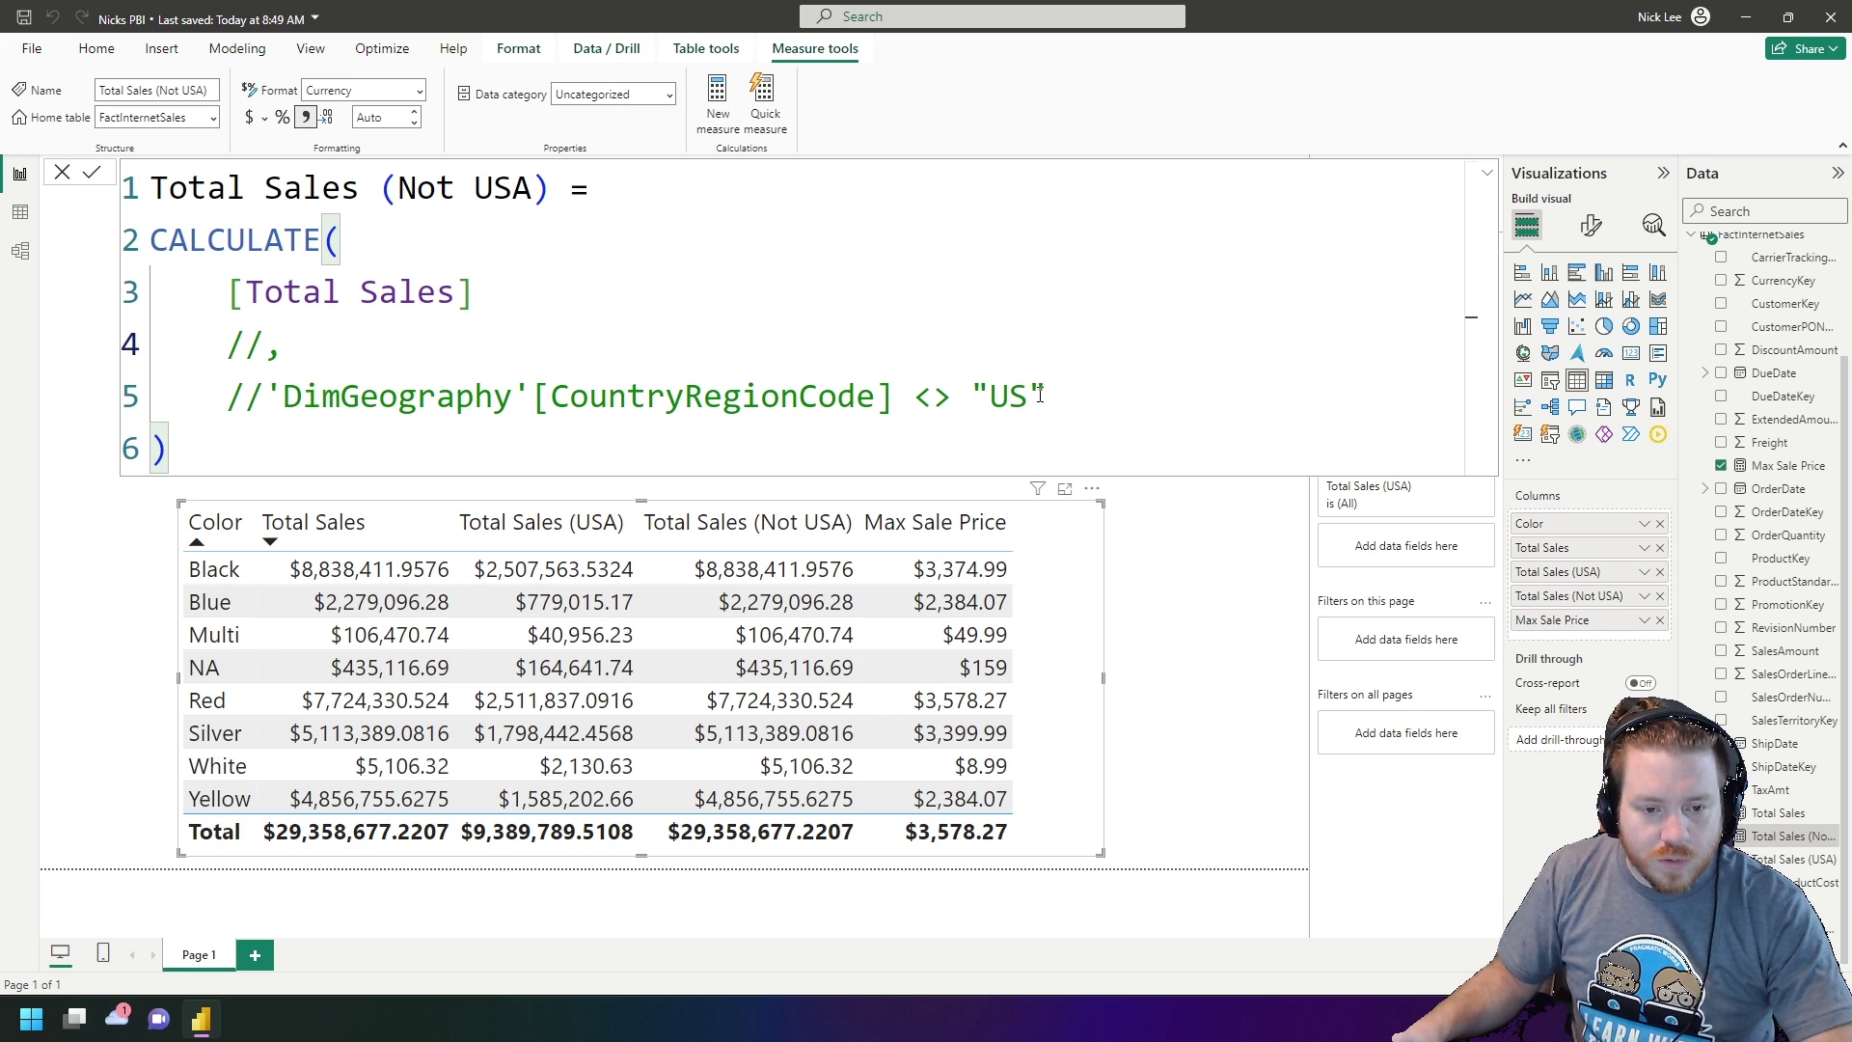
left_click_drag(1050, 397, 655, 326)
left_click_drag(376, 344, 228, 340)
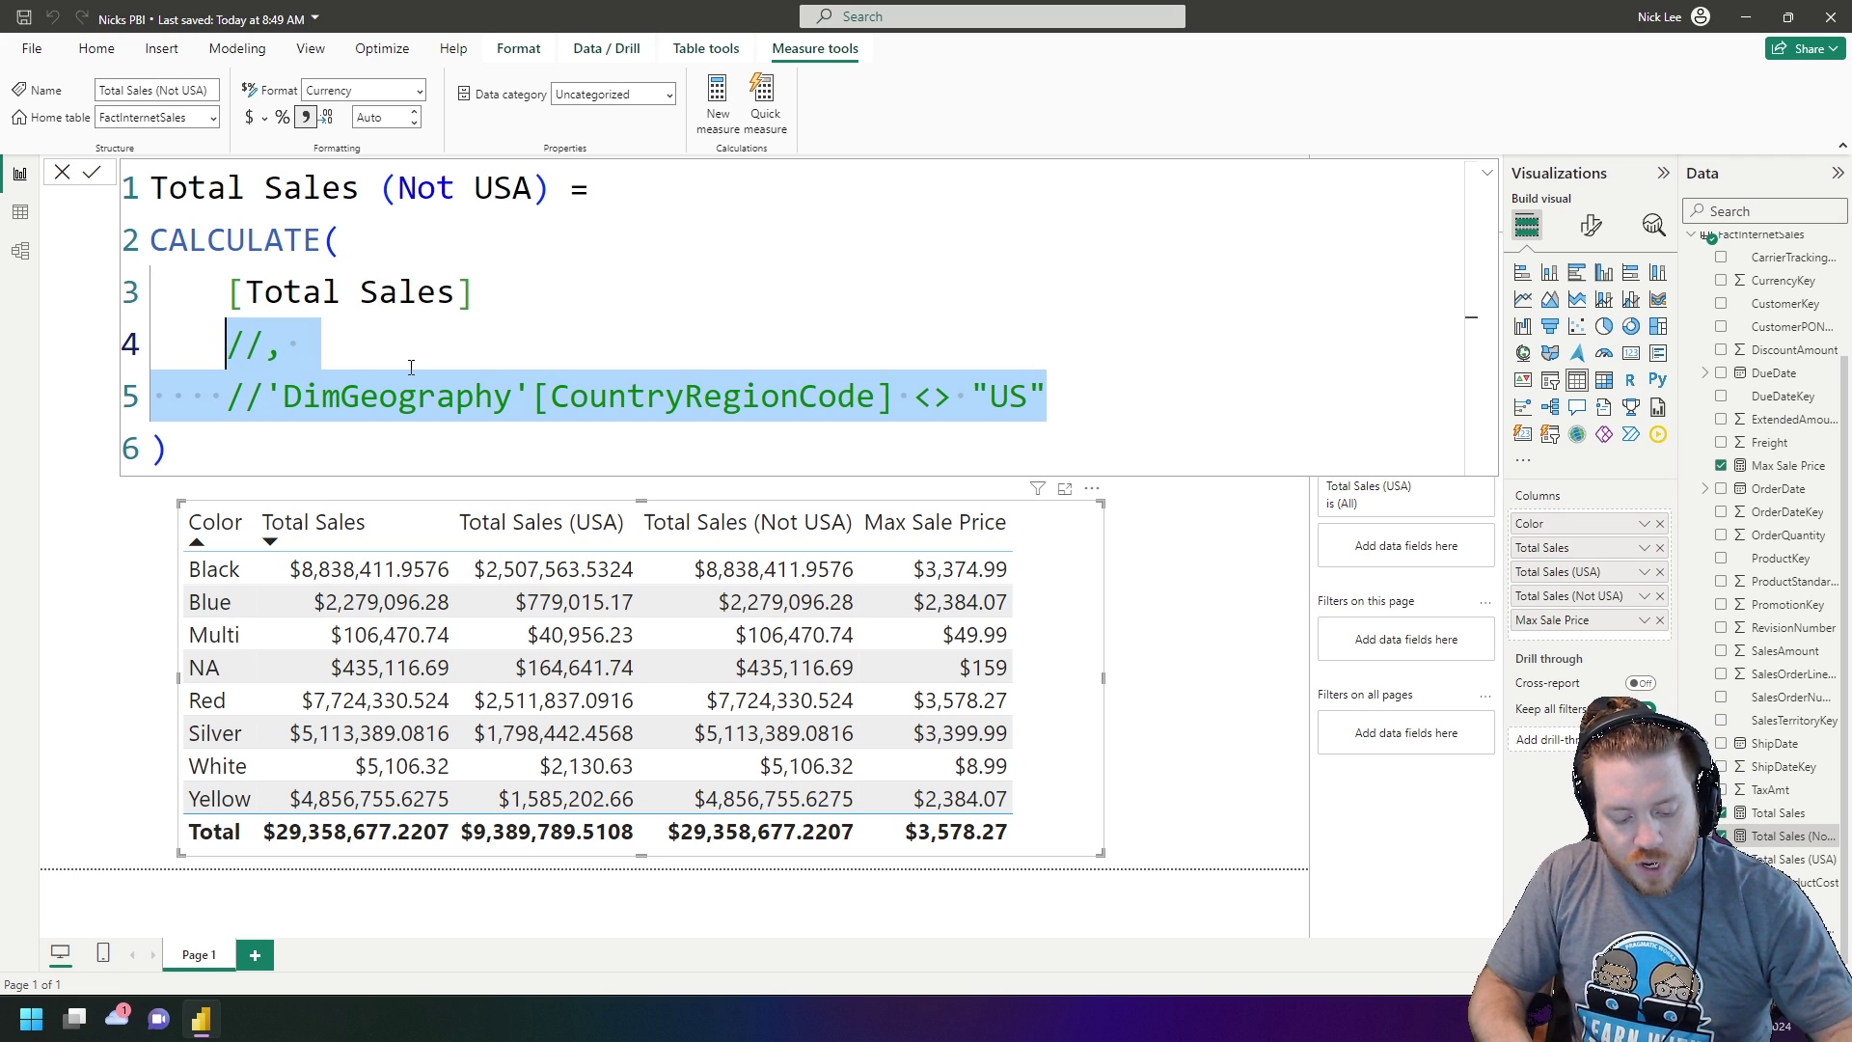
key("ctrl+/")
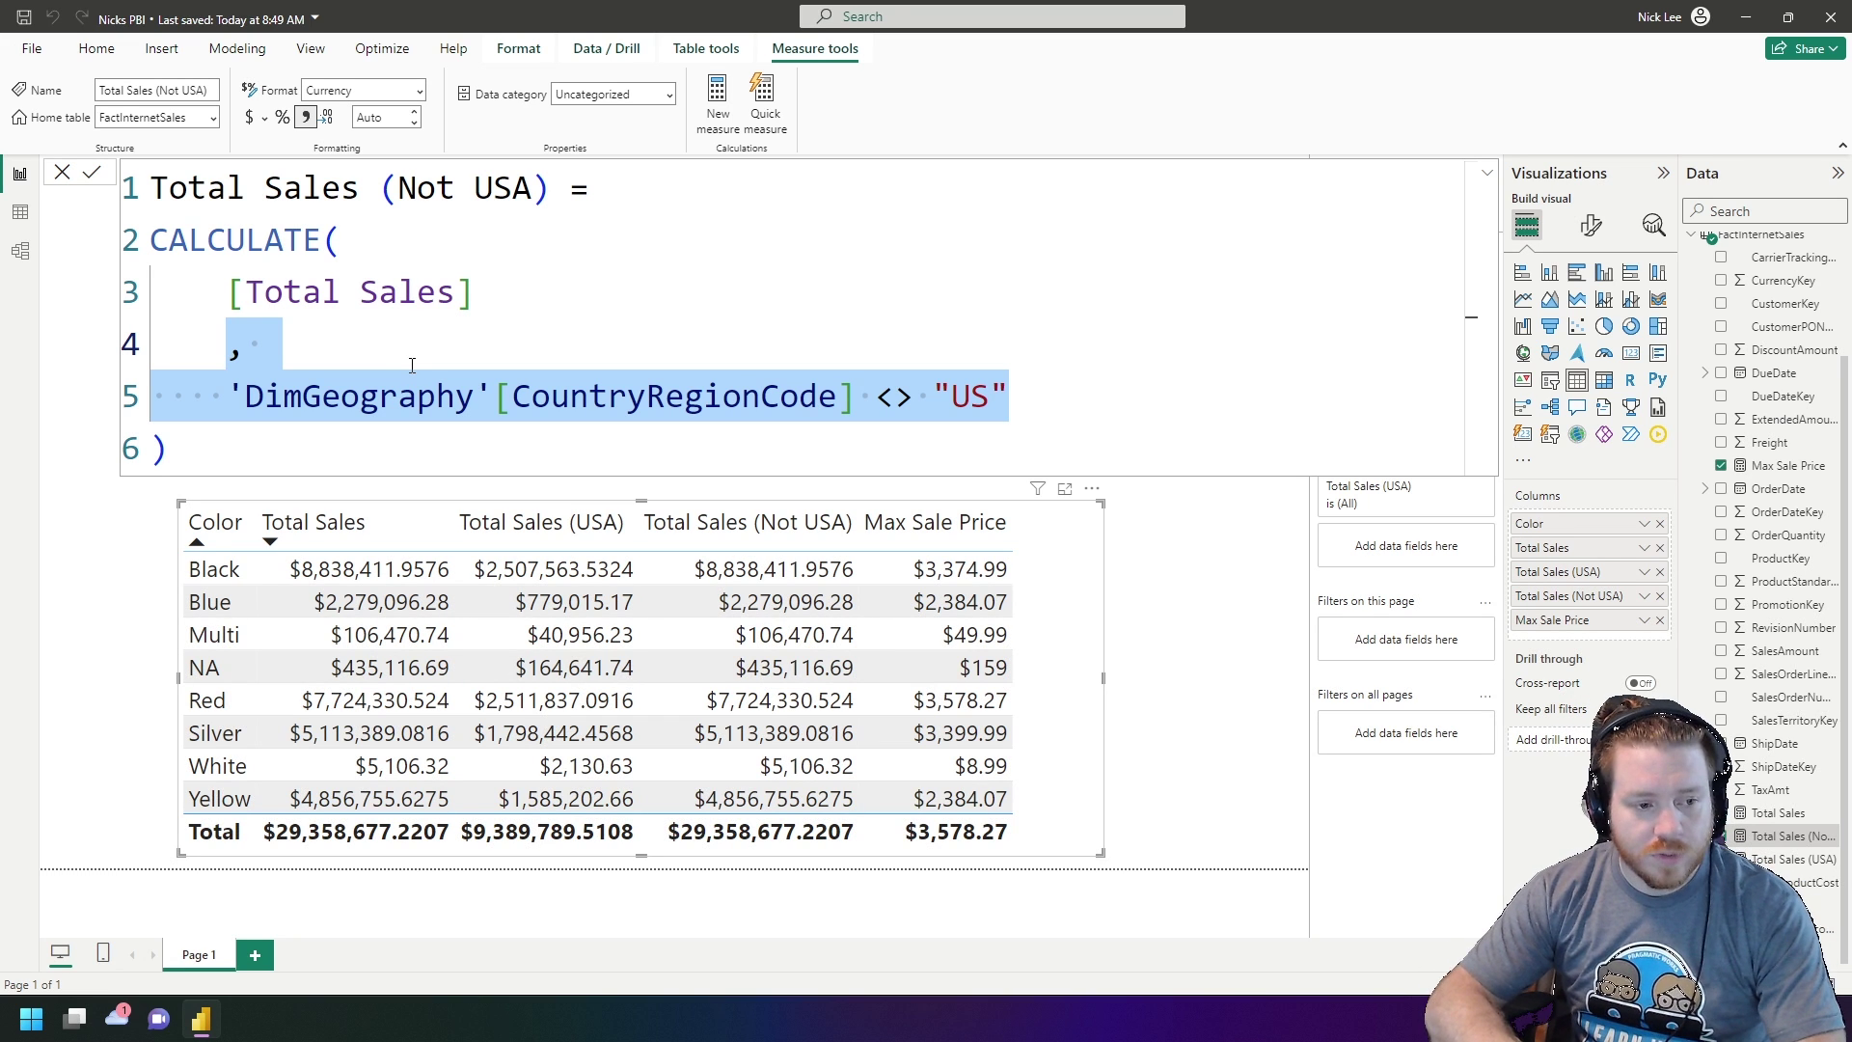
left_click(414, 363)
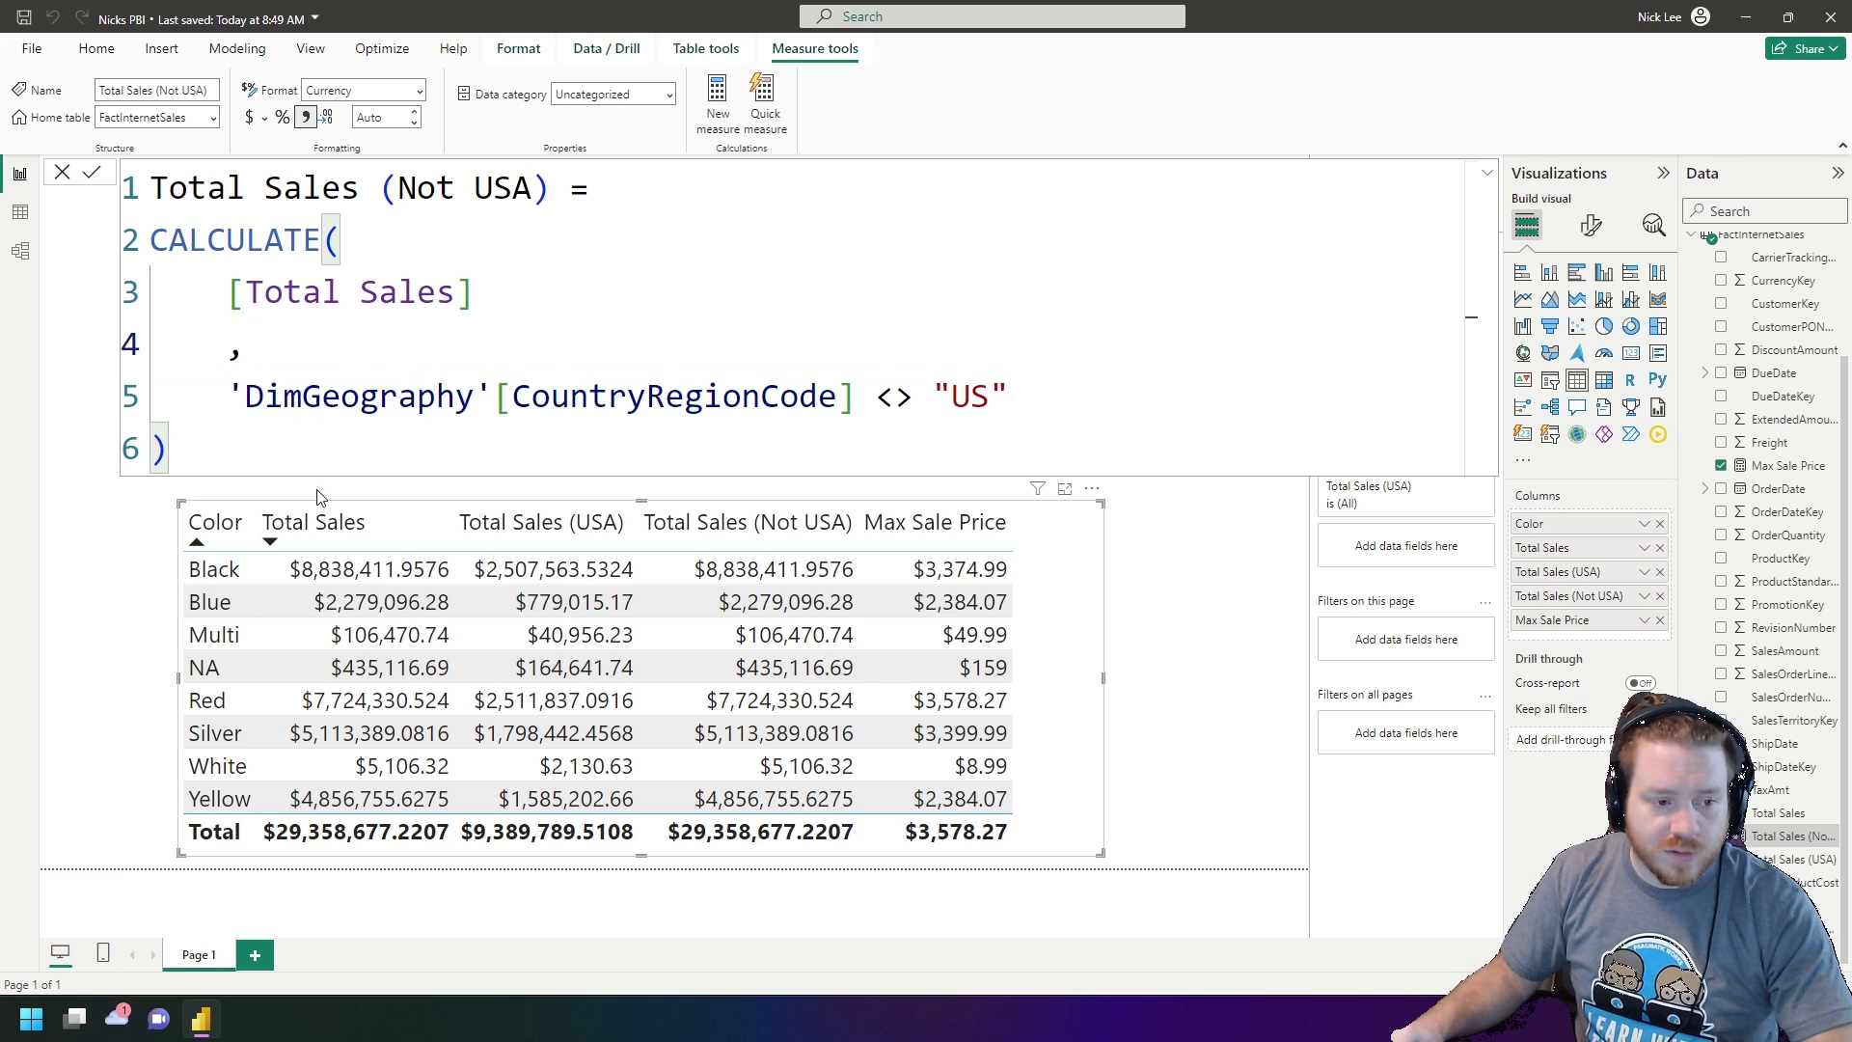
Step: Comment out the whole block from [Total Sales] through the closing parenthesis at once, and uncomment it again
left_click_drag(333, 454, 152, 292)
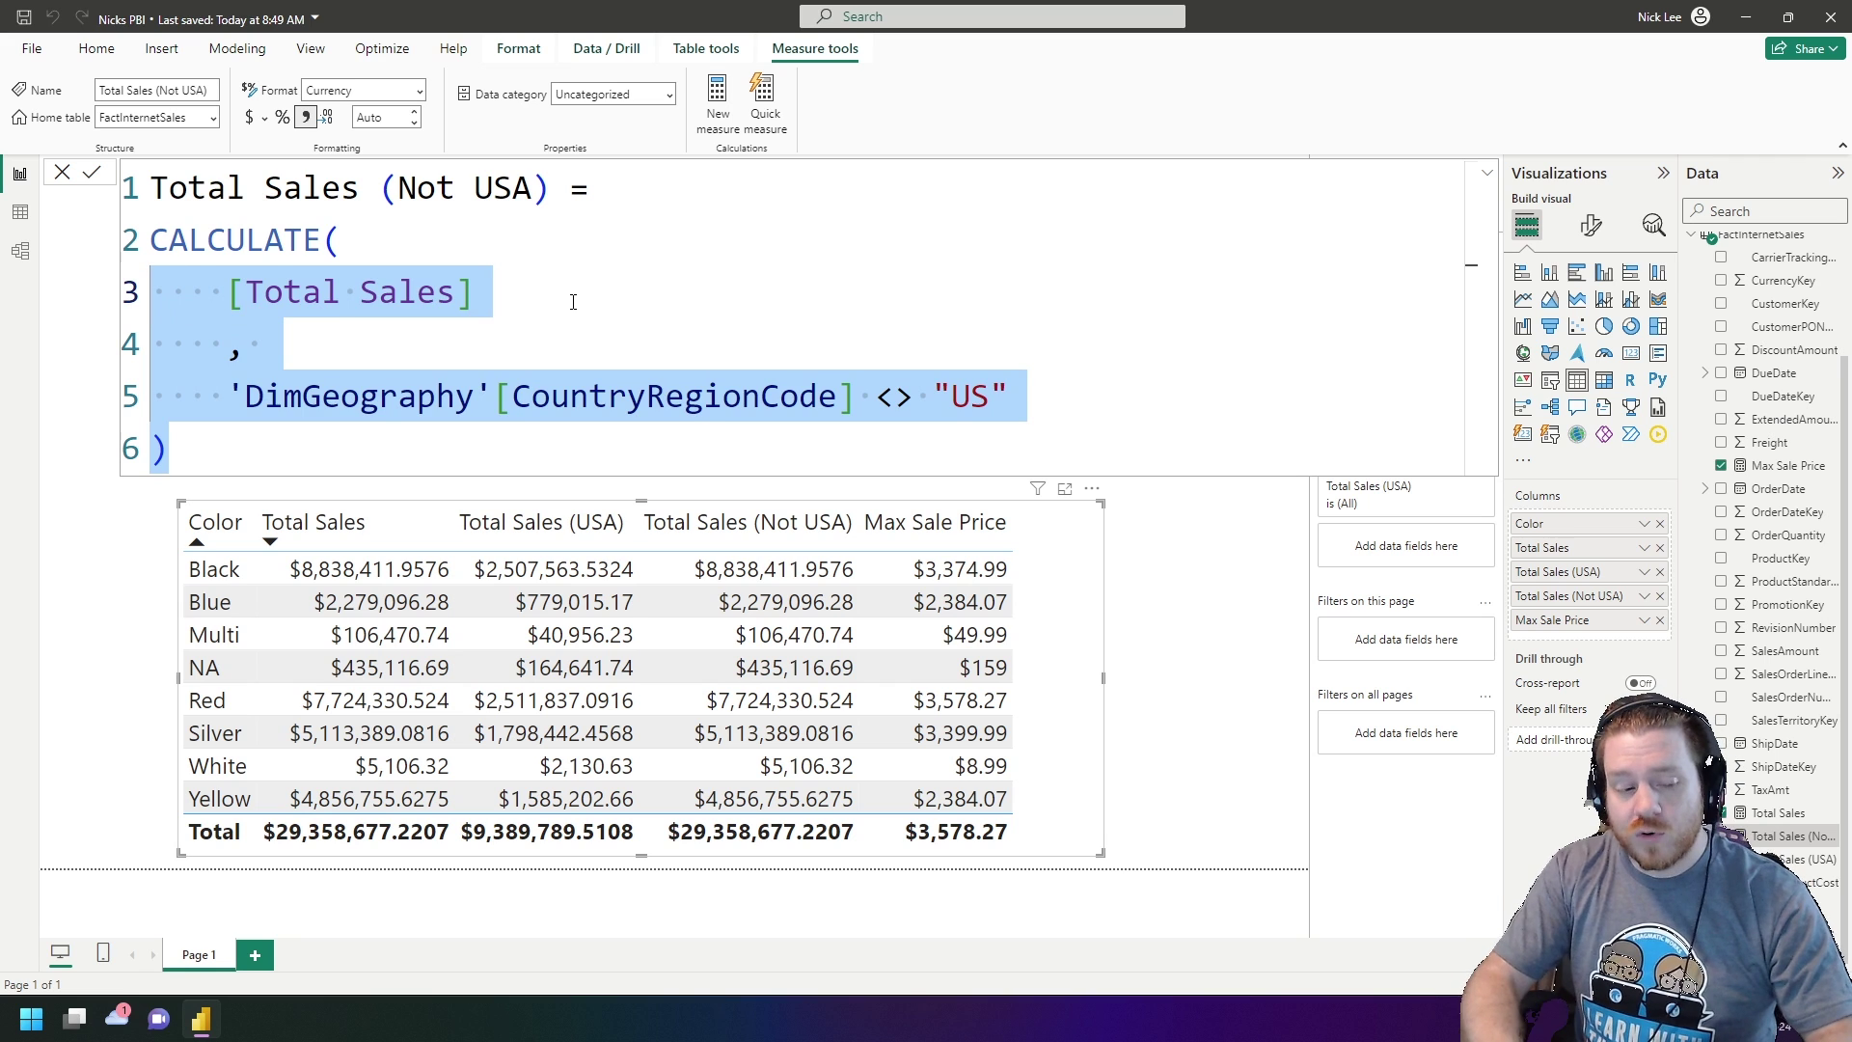
key("ctrl+slash")
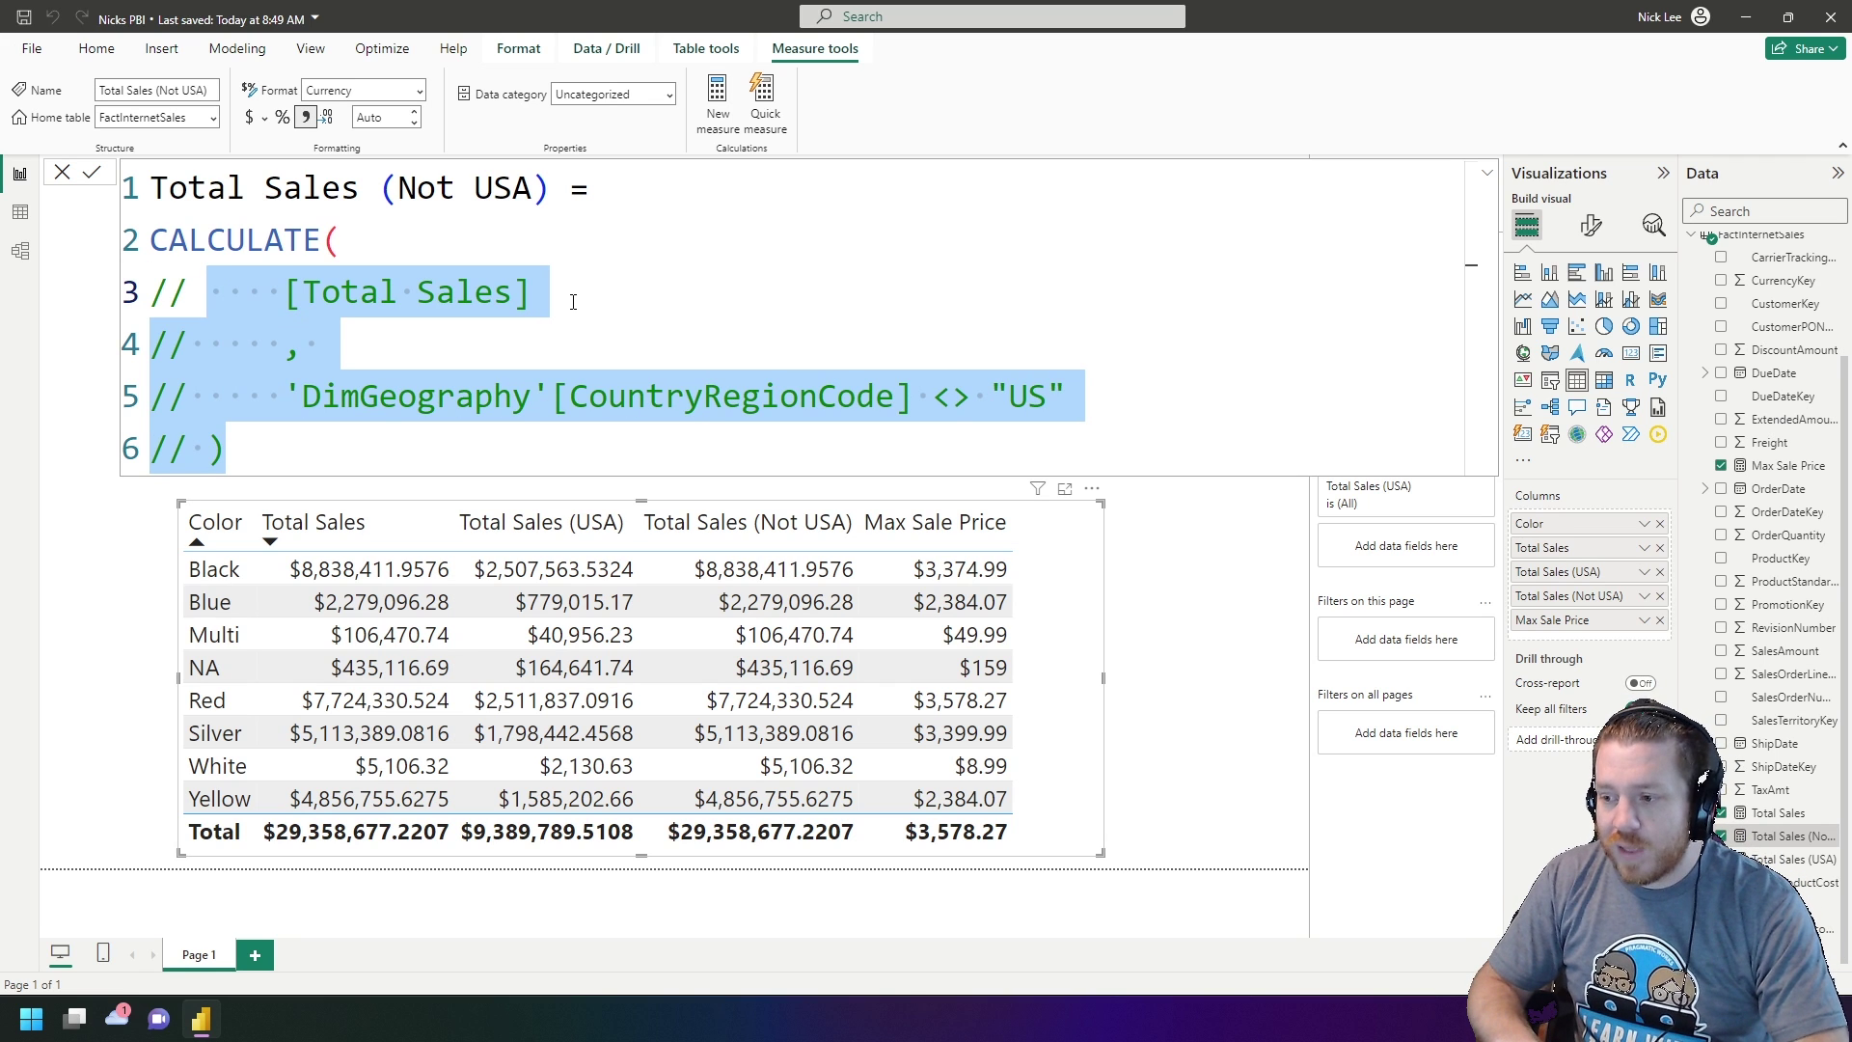
key("ctrl+slash")
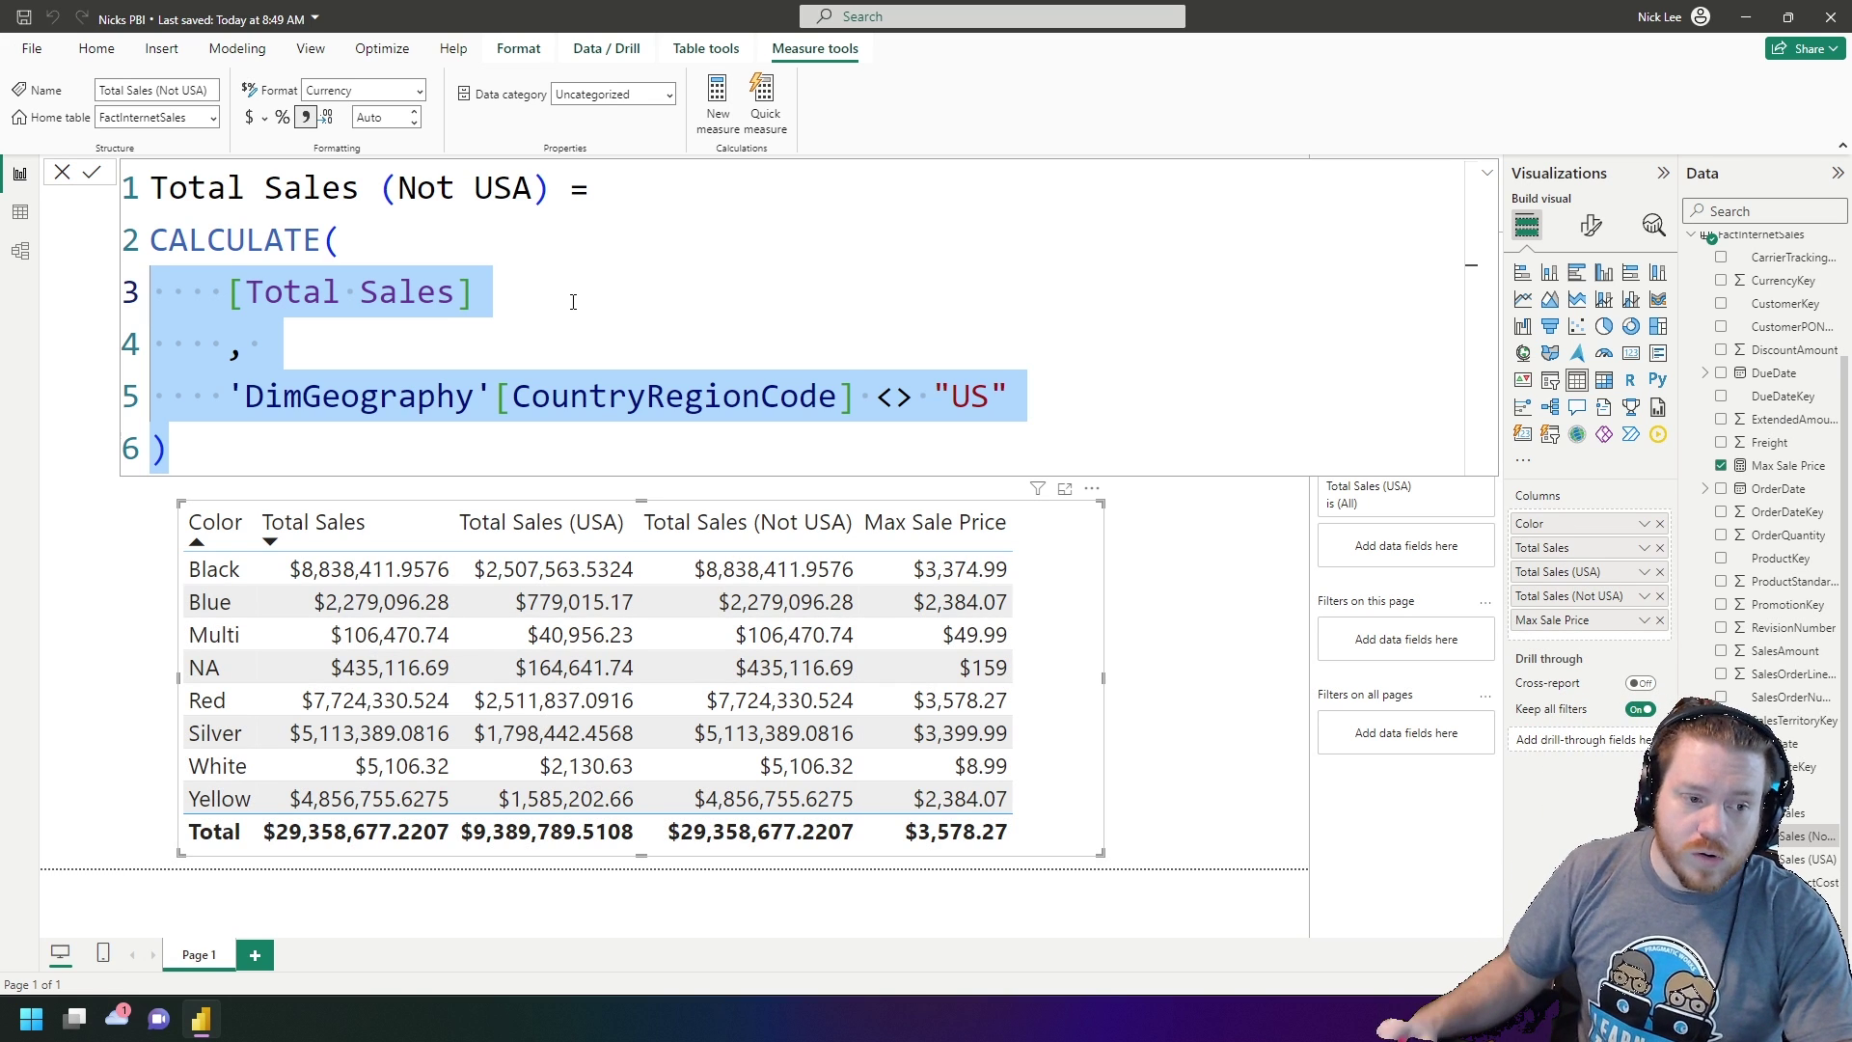
Step: Comment out the separate comma line and the 'DimGeography'[CountryRegionCode] filter line individually with //
left_click(269, 356)
key("Home")
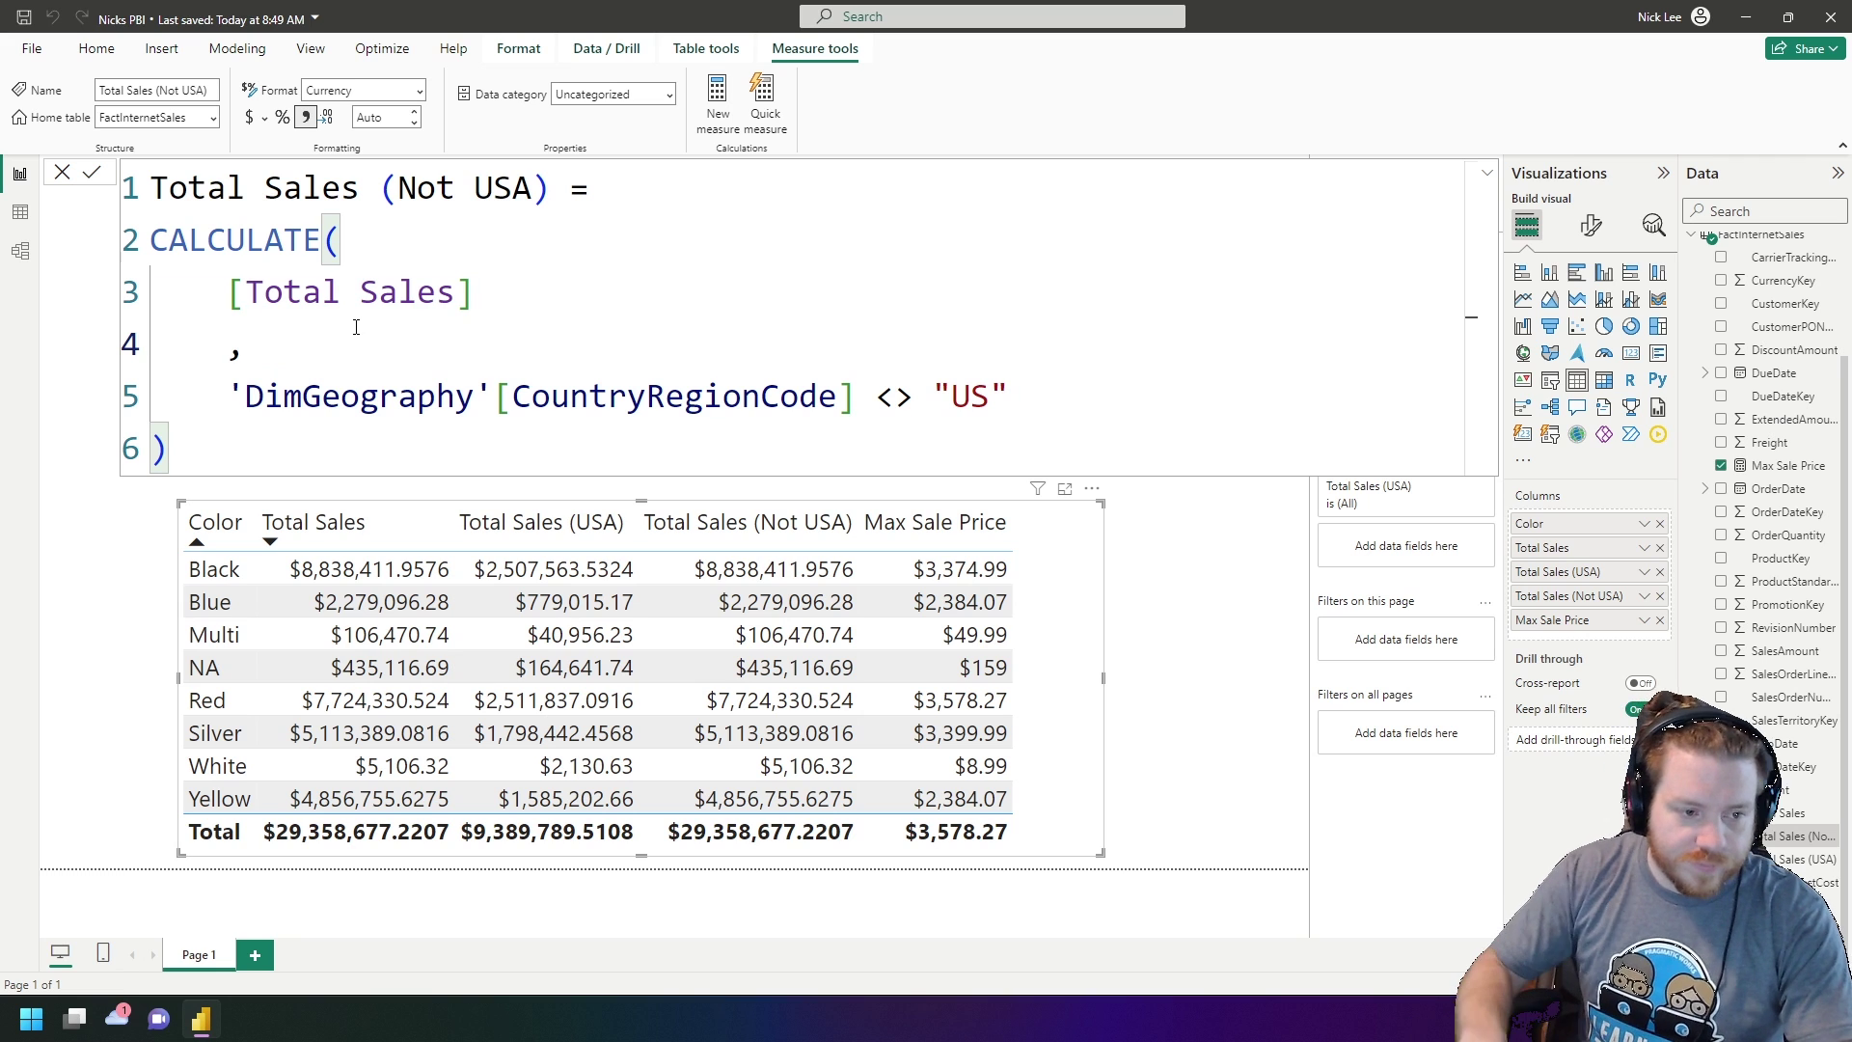
type("//")
key("Down")
key("Home")
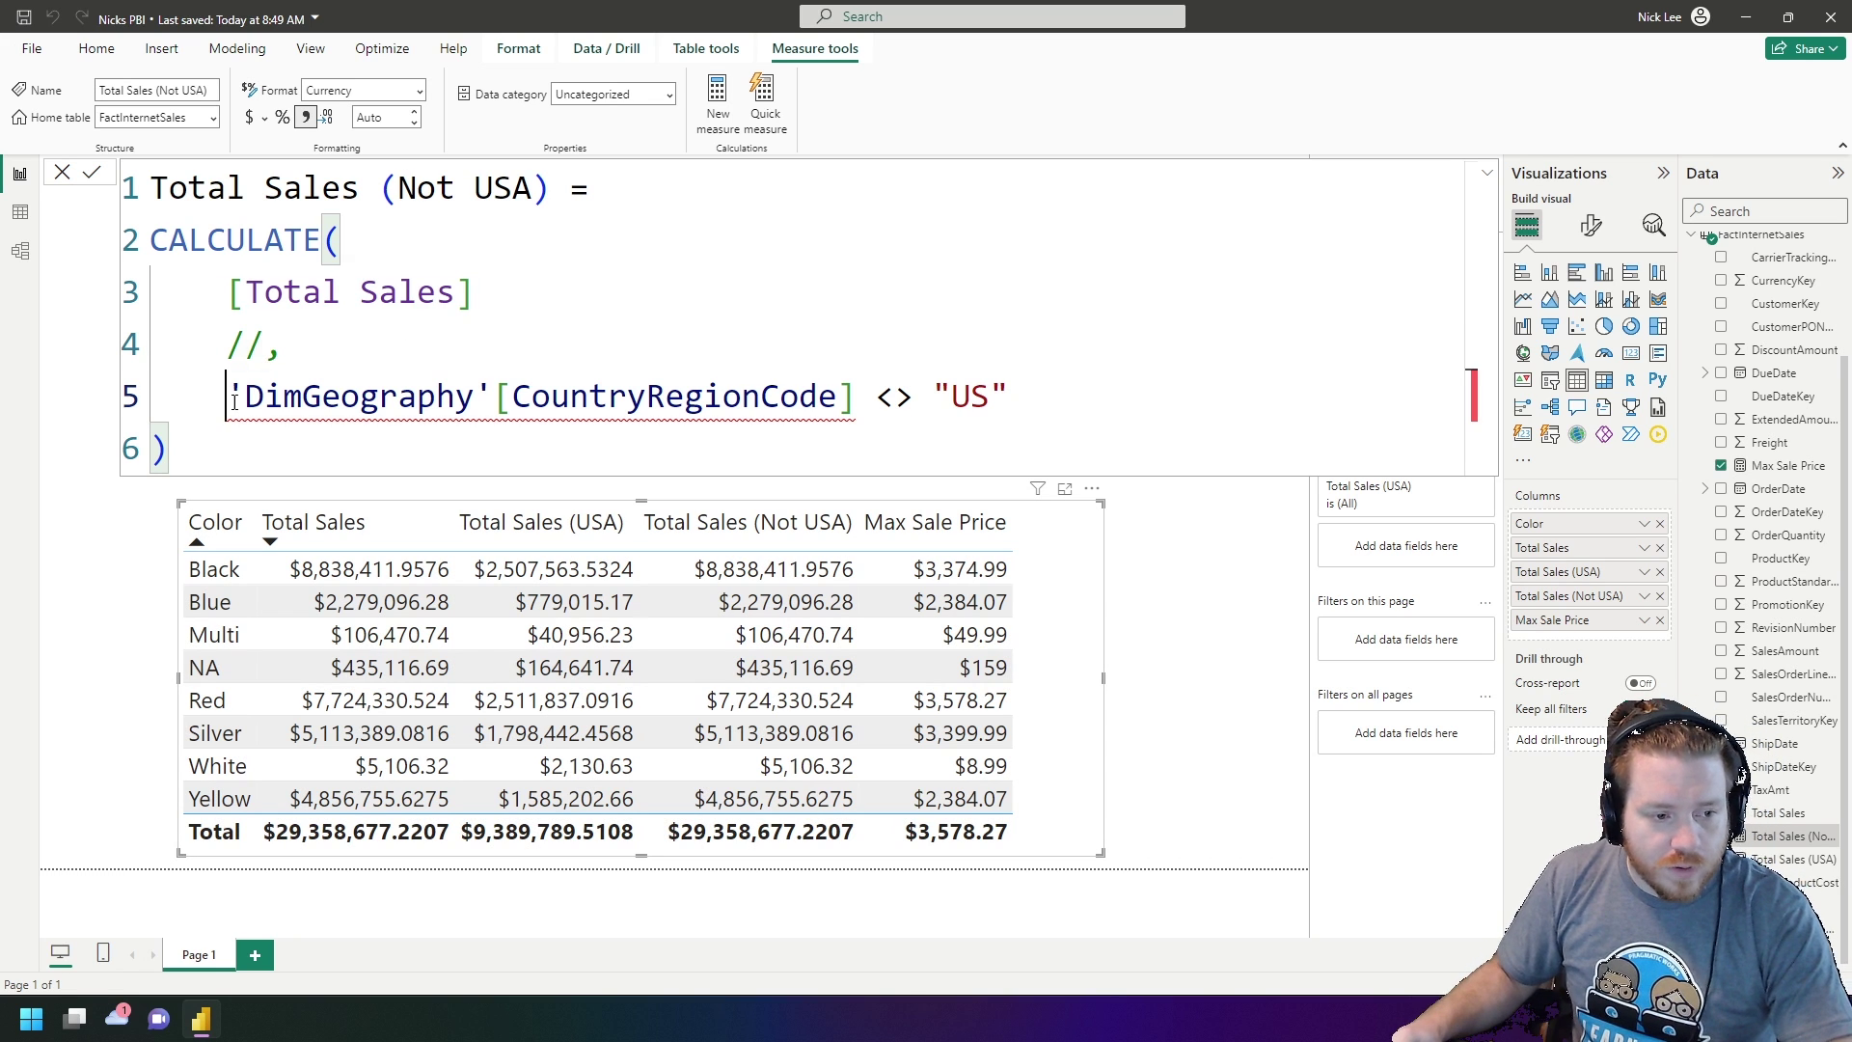
type("//")
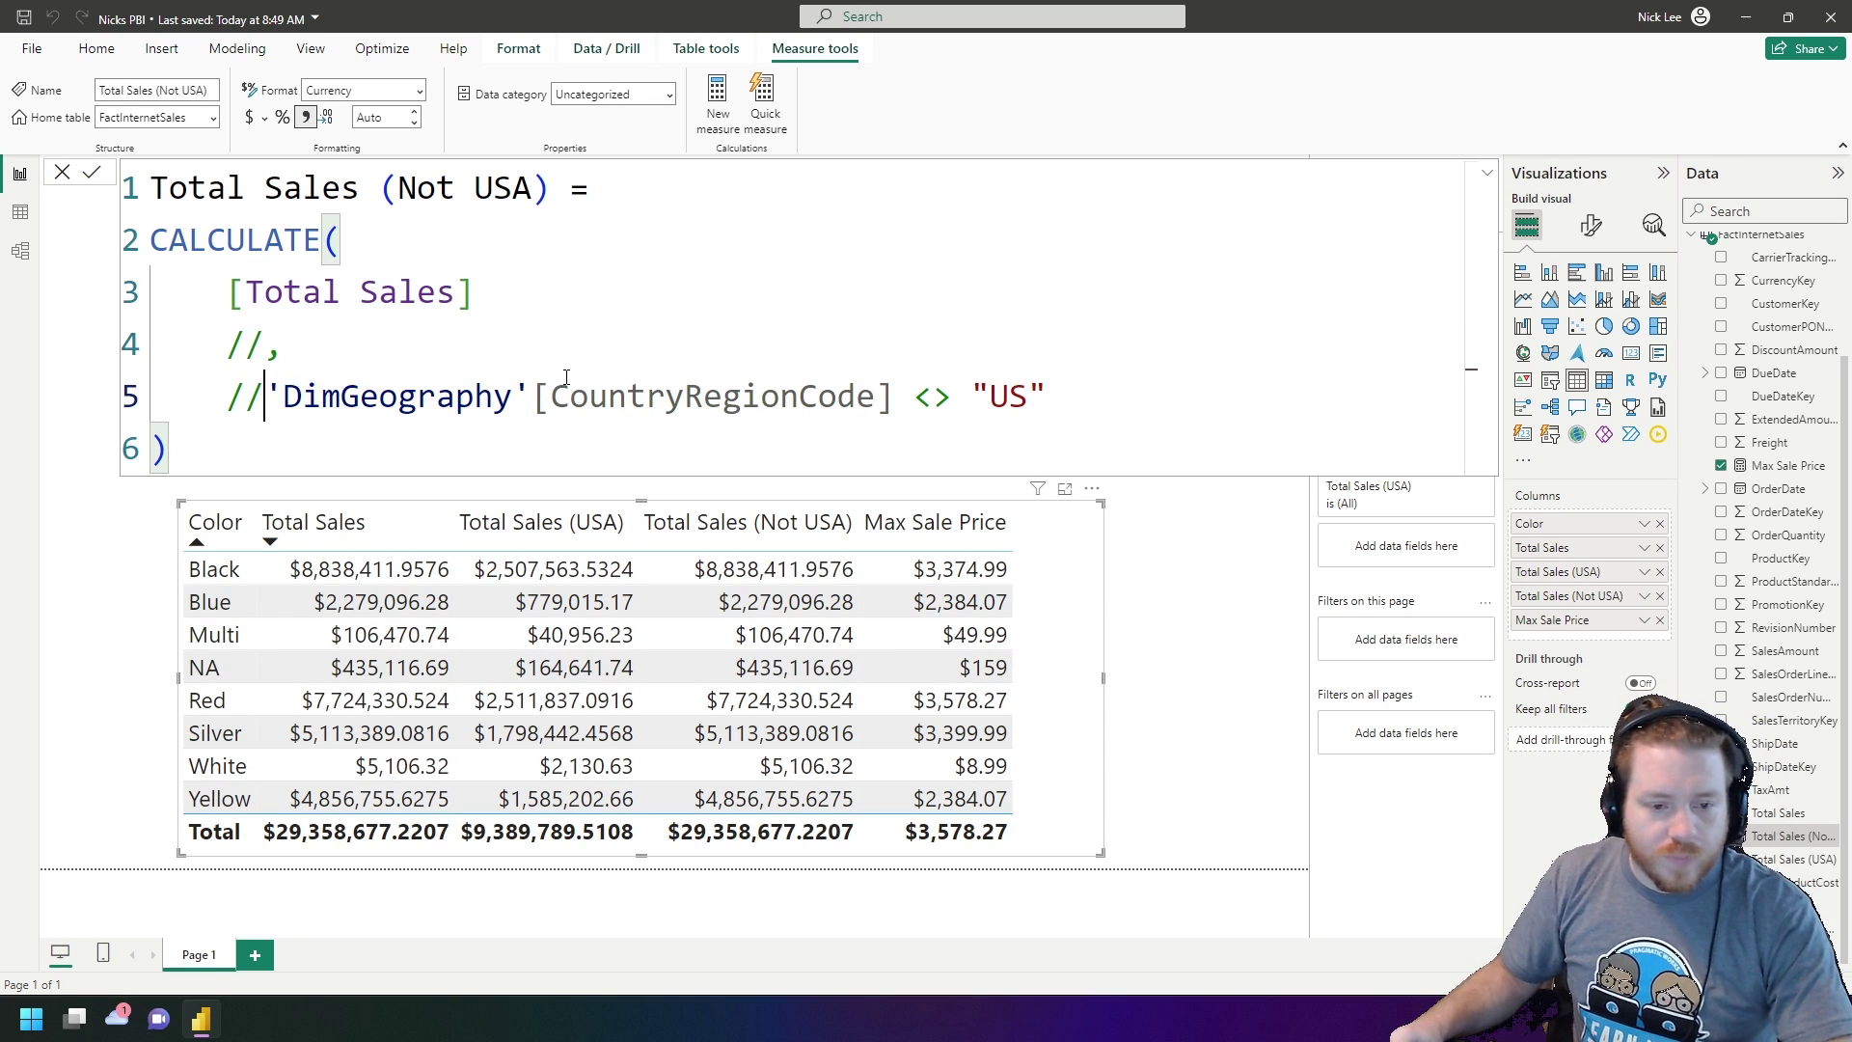
Step: Add two new lines below the closing parenthesis of the Total Sales (Not USA) measure
left_click(628, 353)
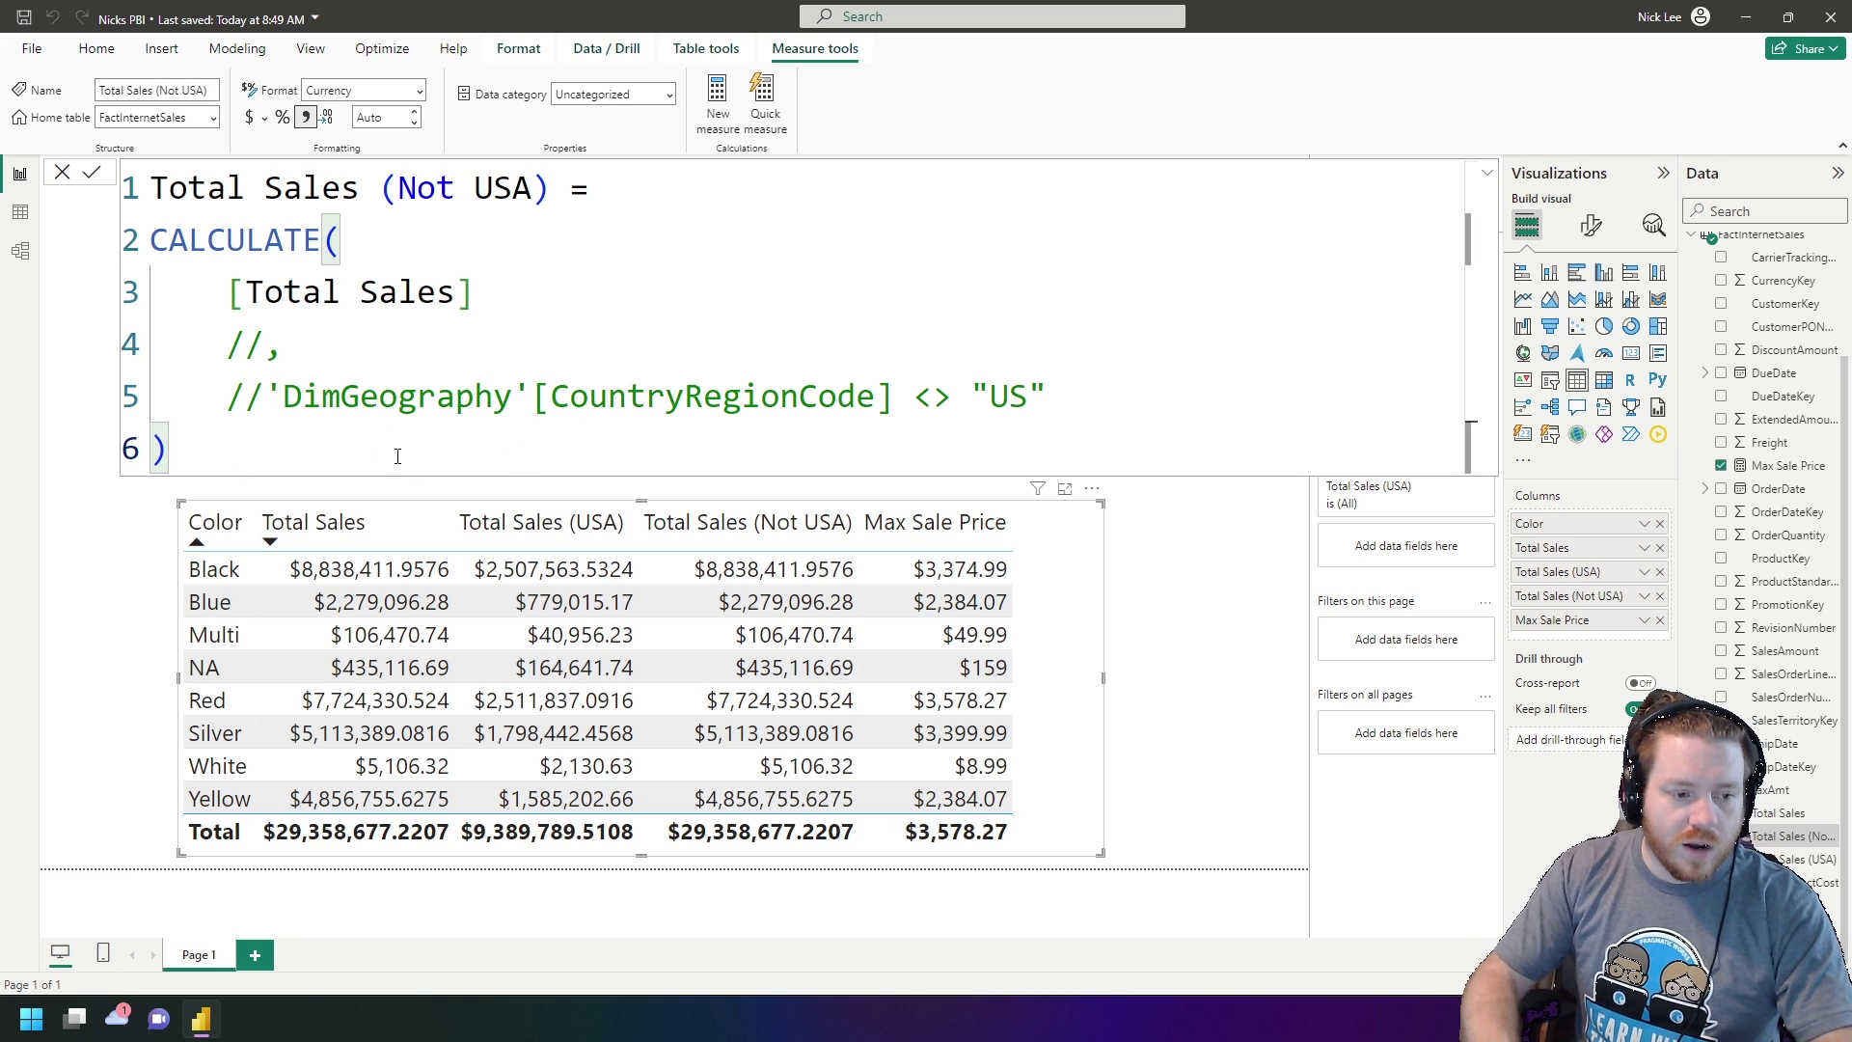
key("shift+Return")
key("shift+Return")
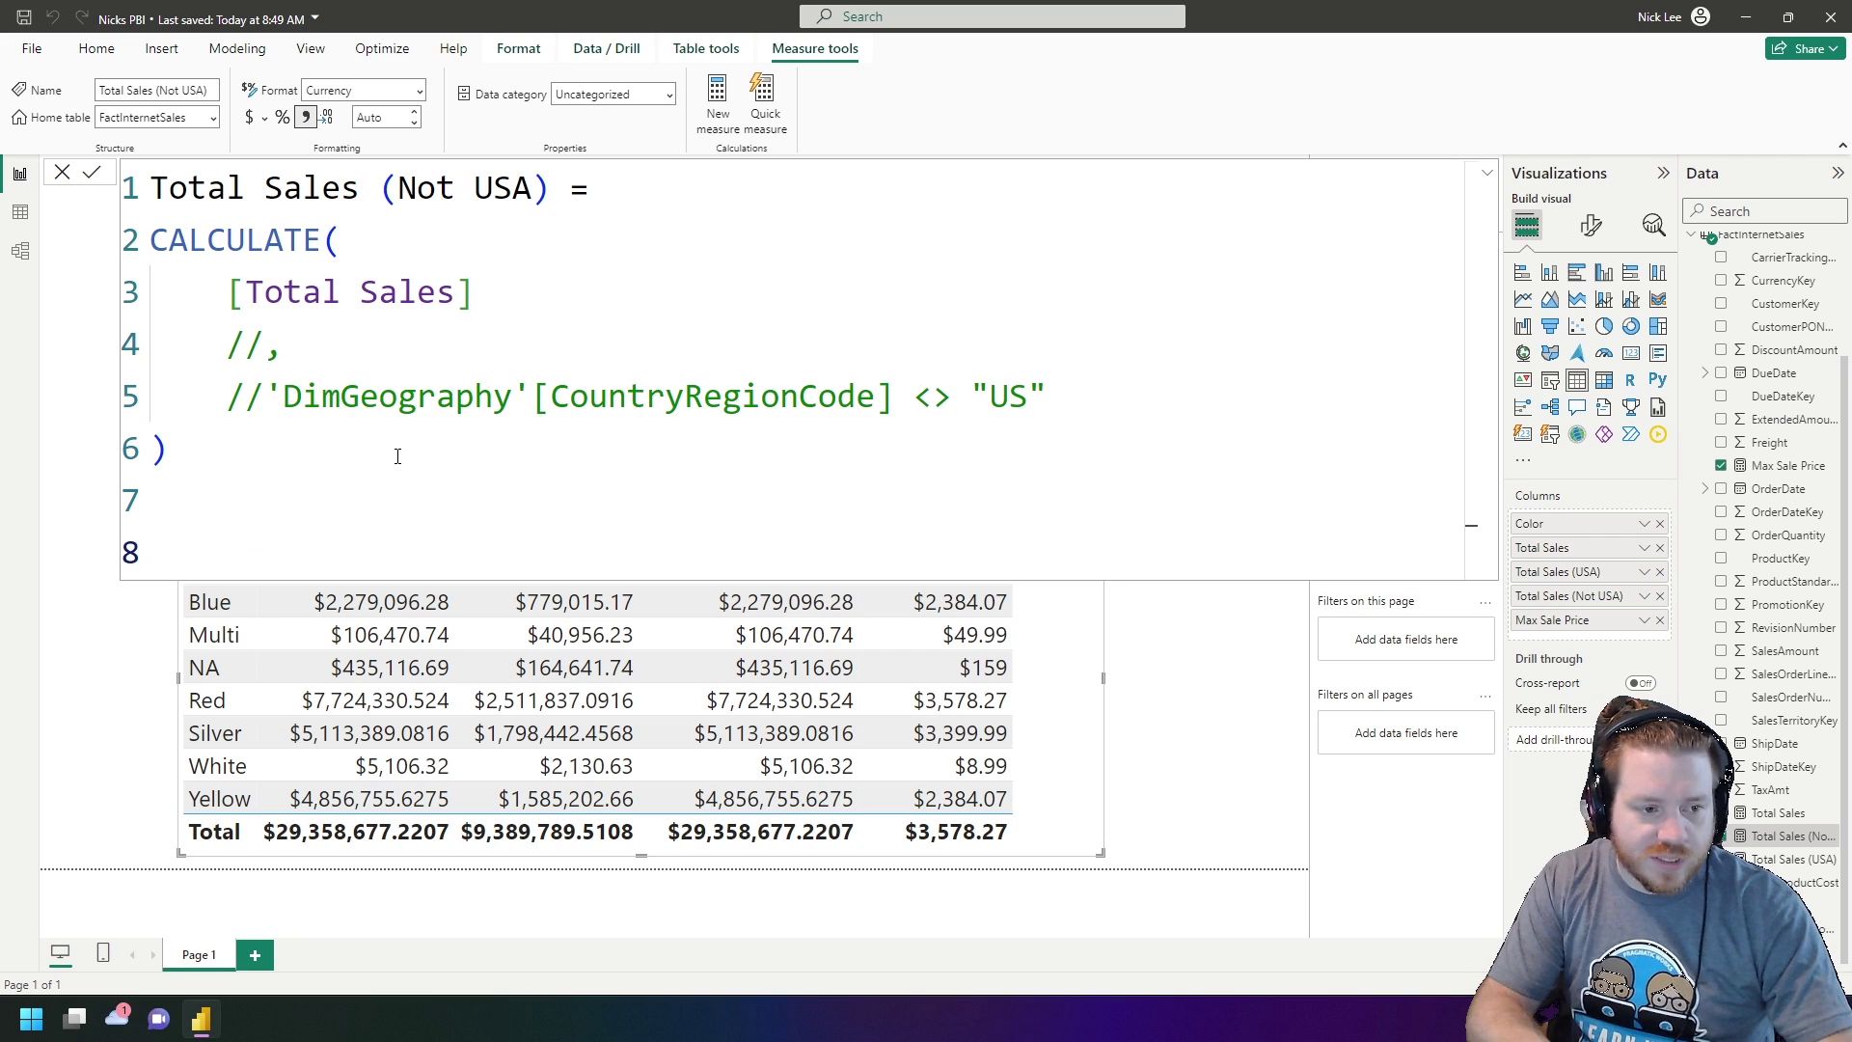
type("[total")
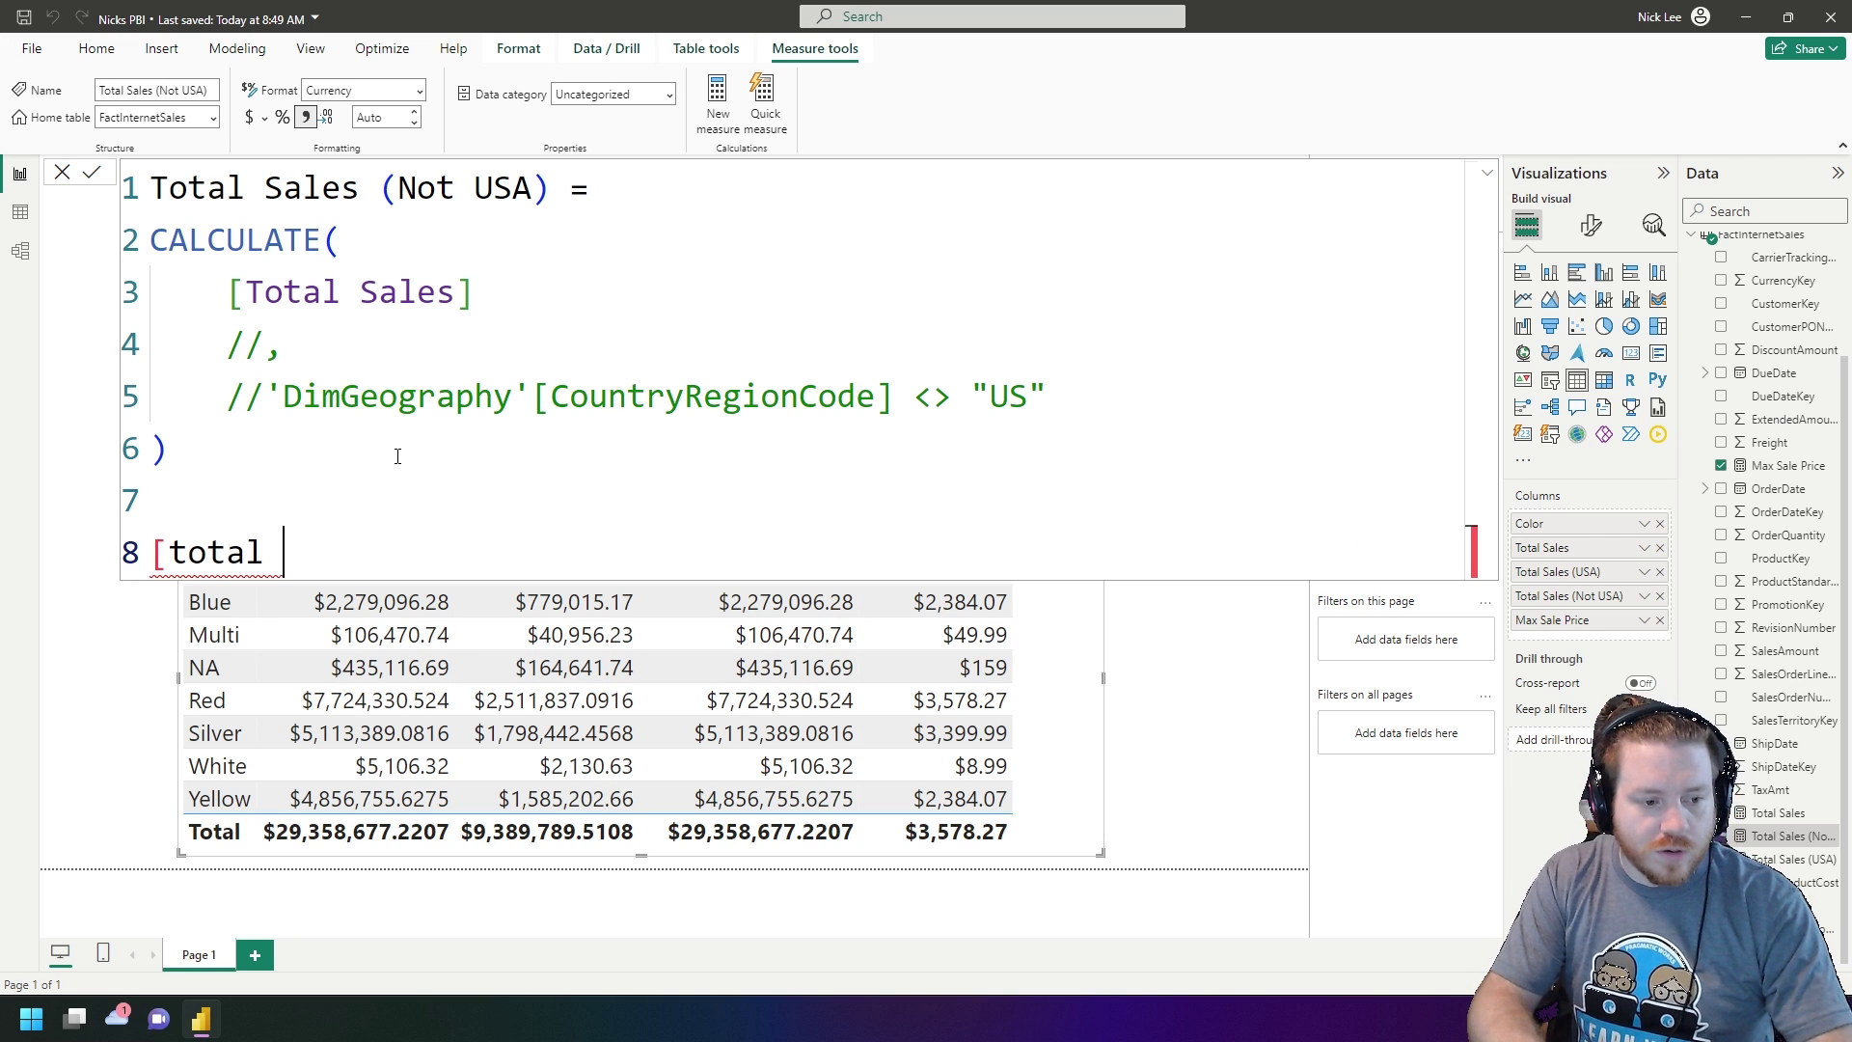
key("BackSpace")
key("BackSpace")
key("BackSpace")
key("BackSpace")
key("BackSpace")
key("BackSpace")
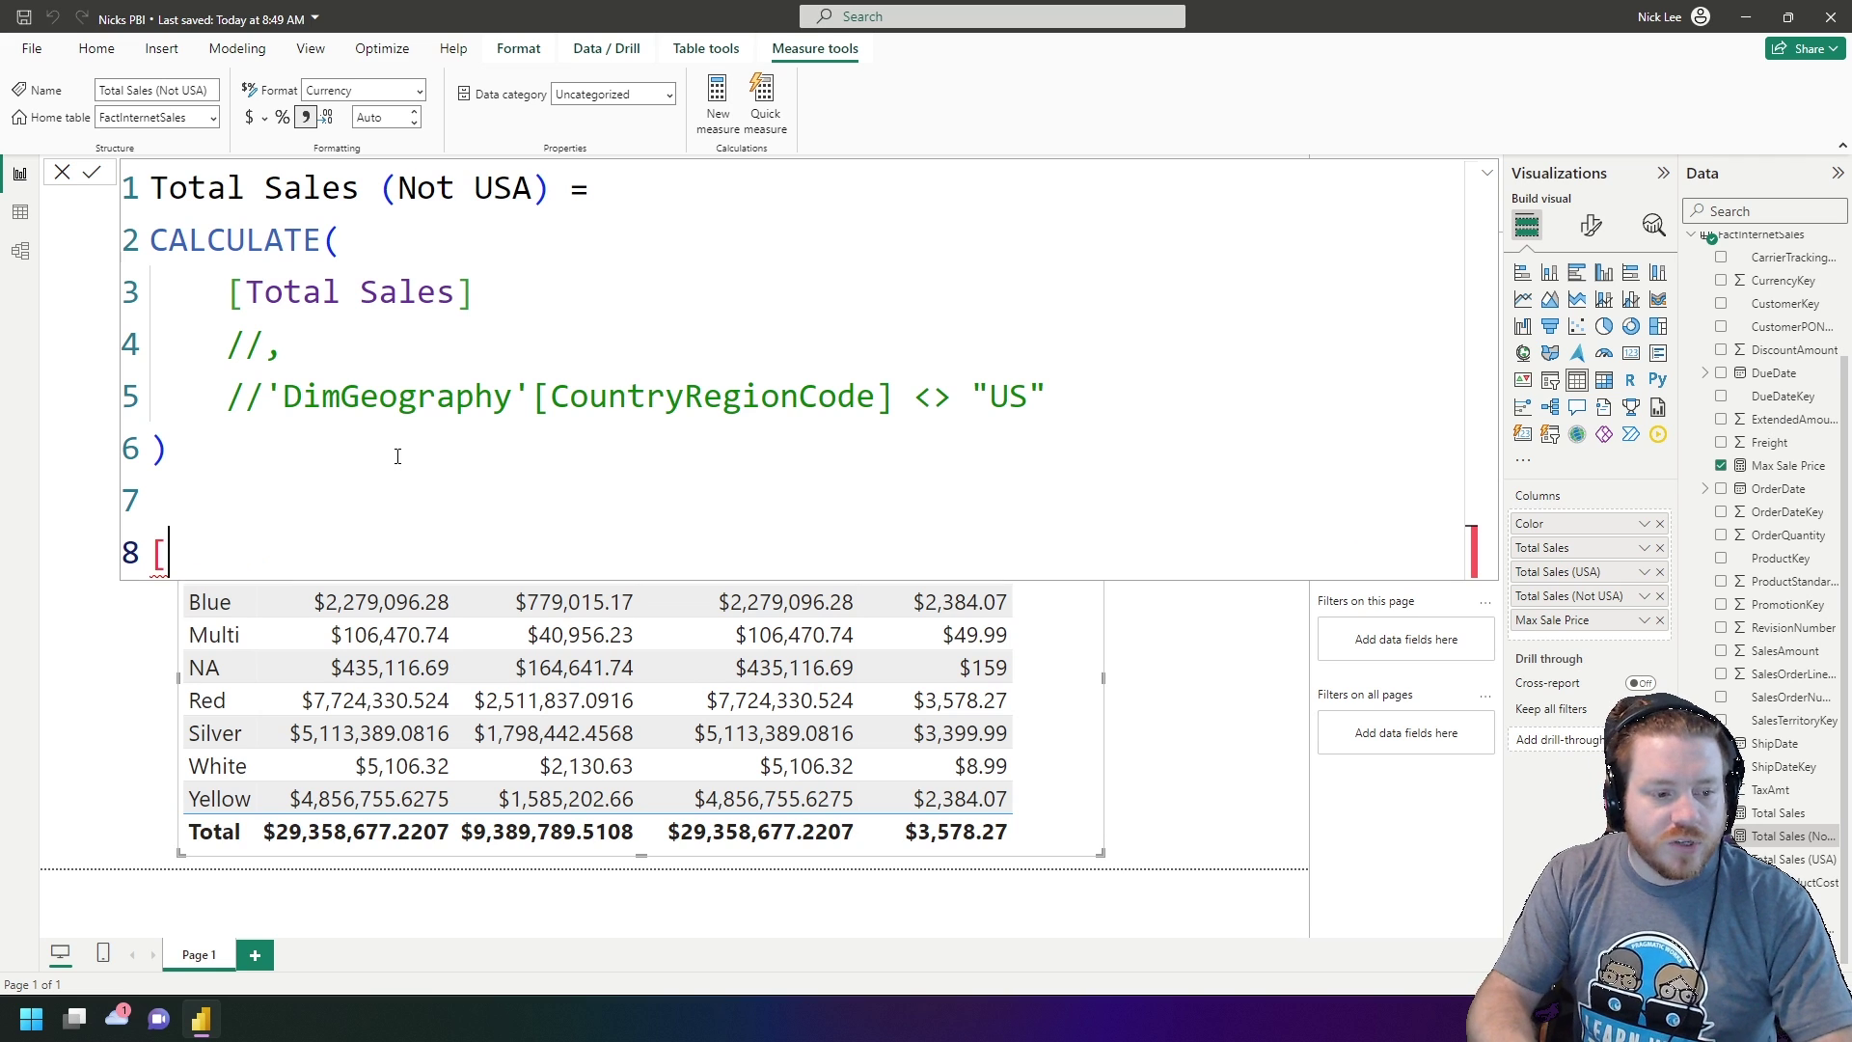
key("BackSpace")
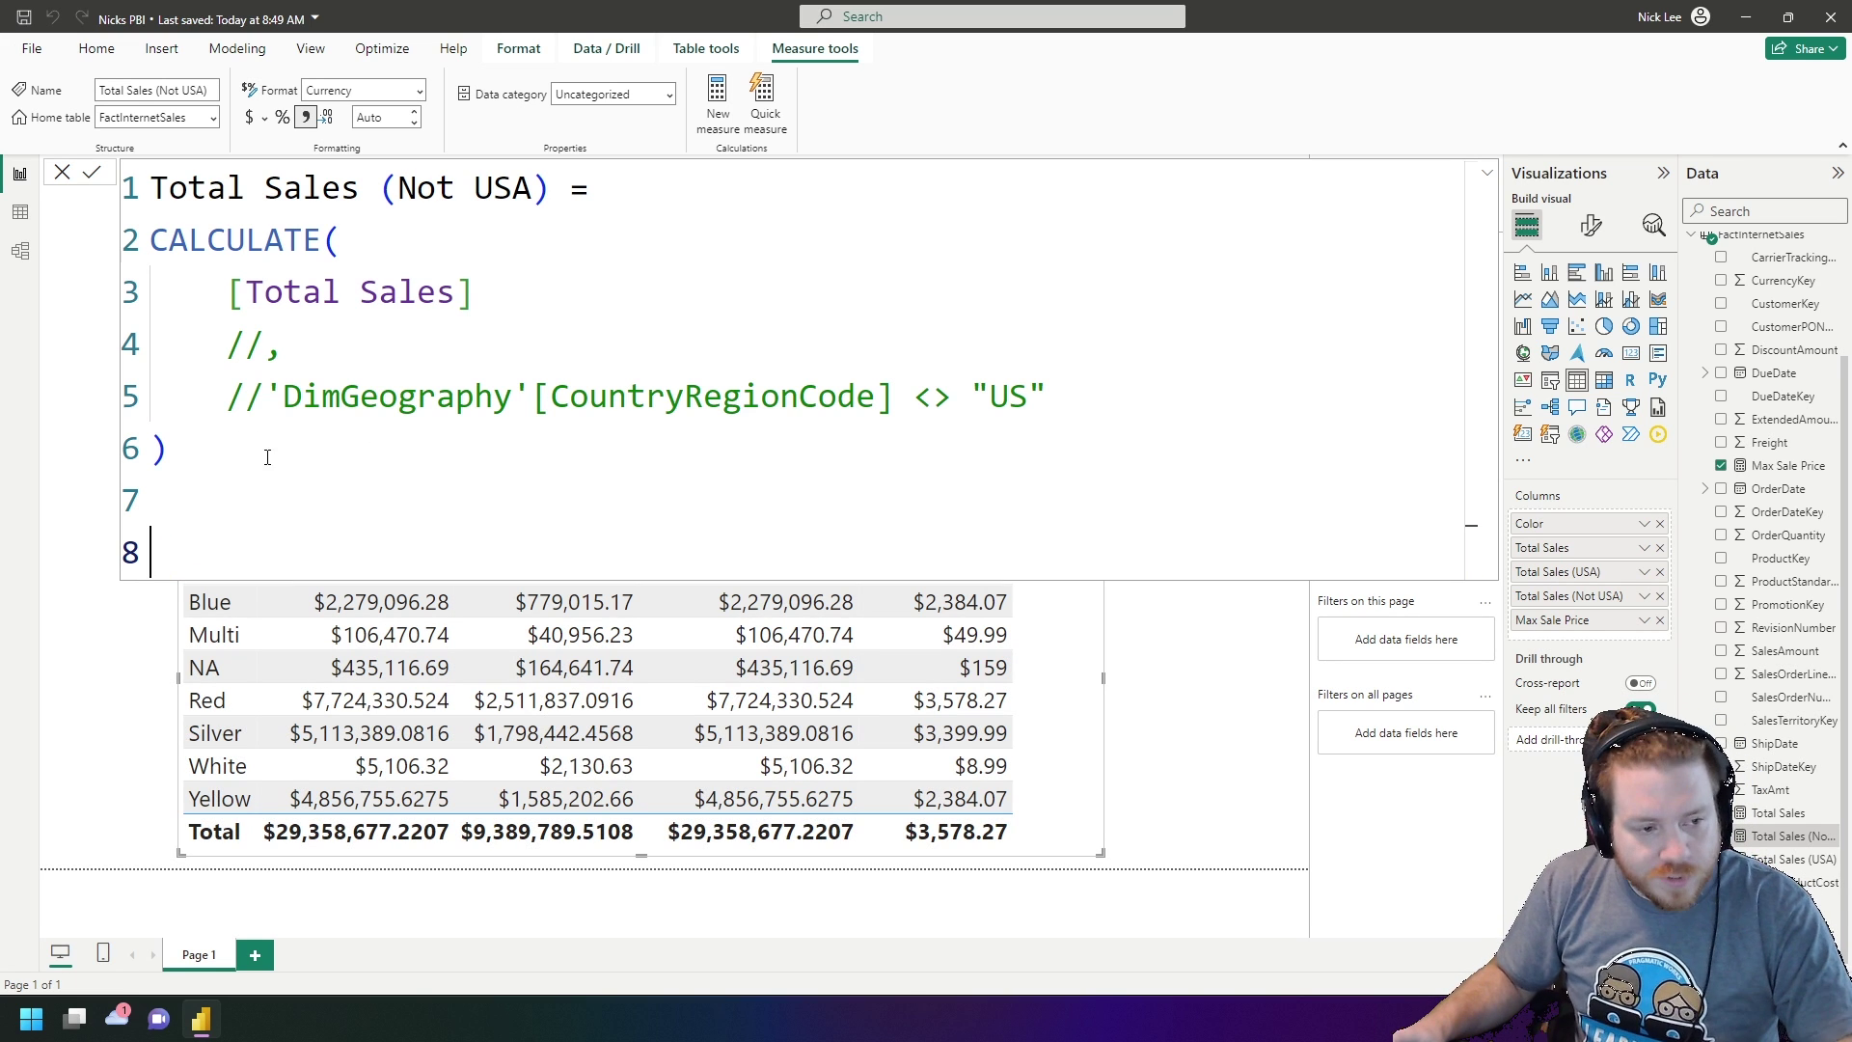
Step: Comment out the entire CALCULATE block, from CALCULATE( through the closing parenthesis
left_click_drag(261, 447, 147, 247)
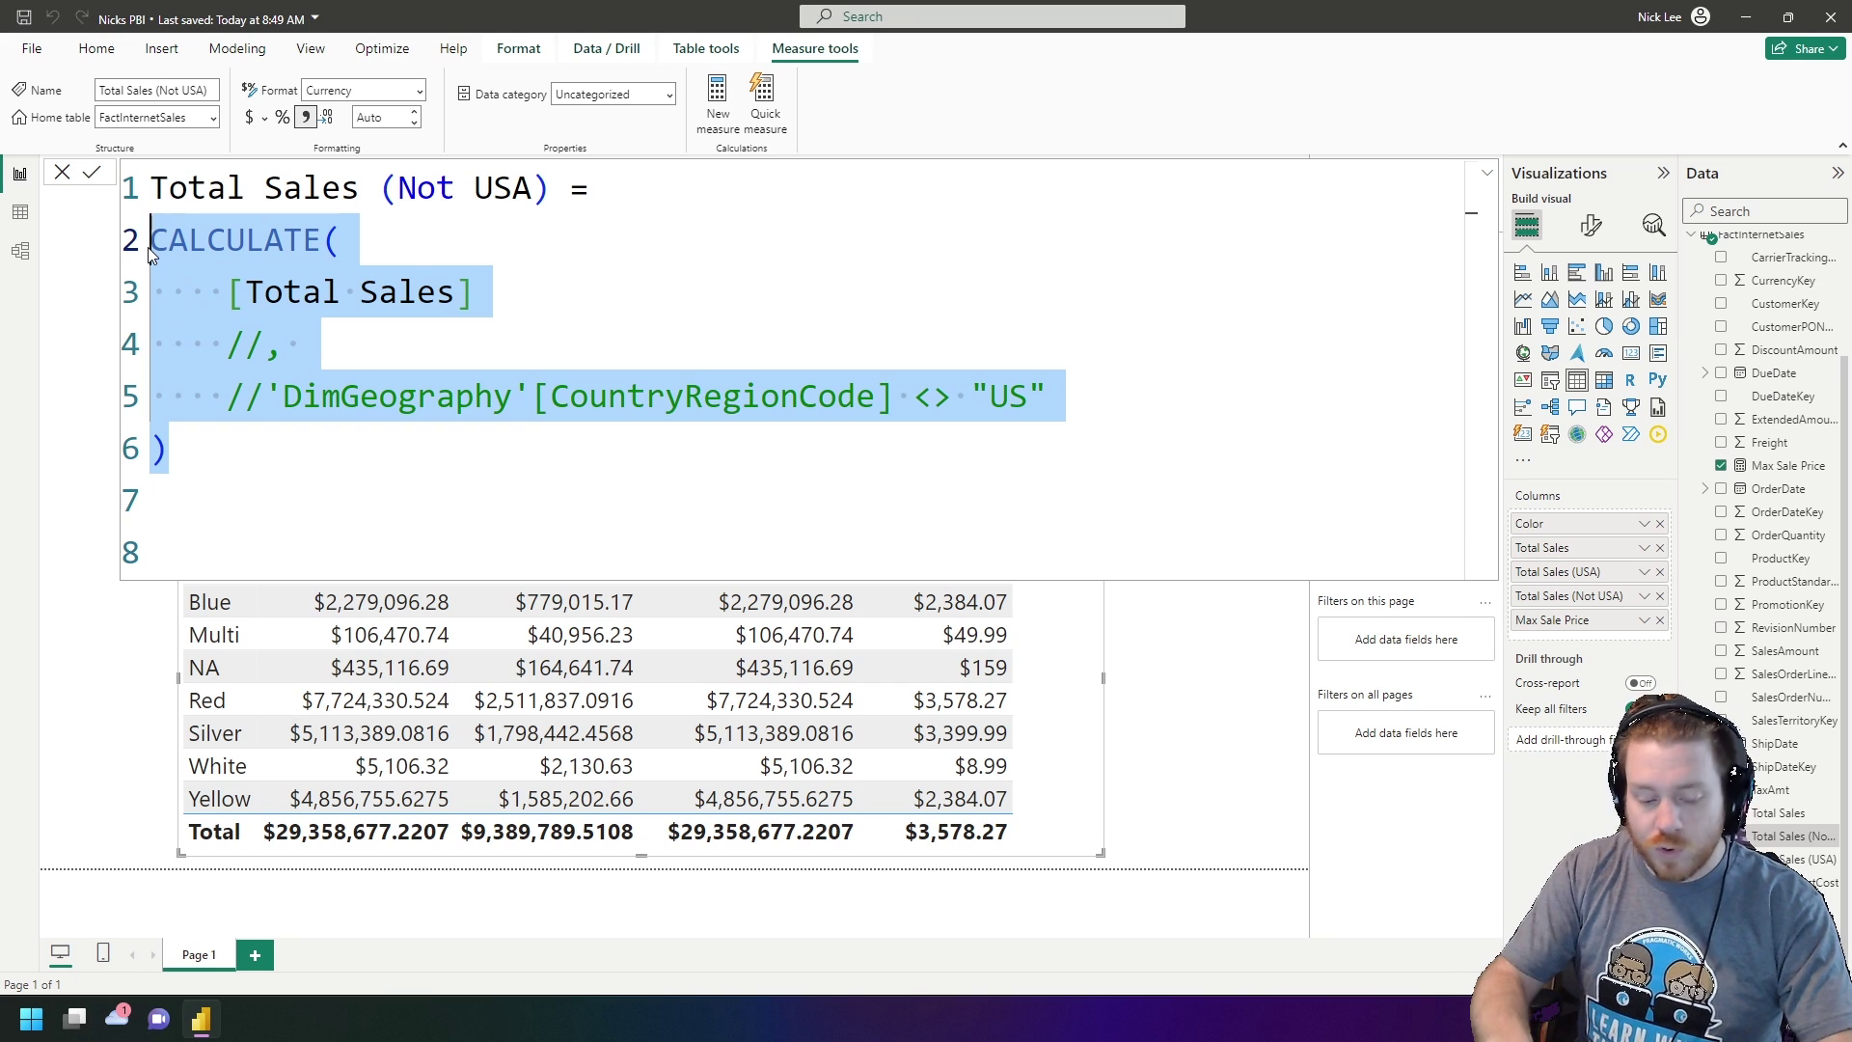
key("ctrl+slash")
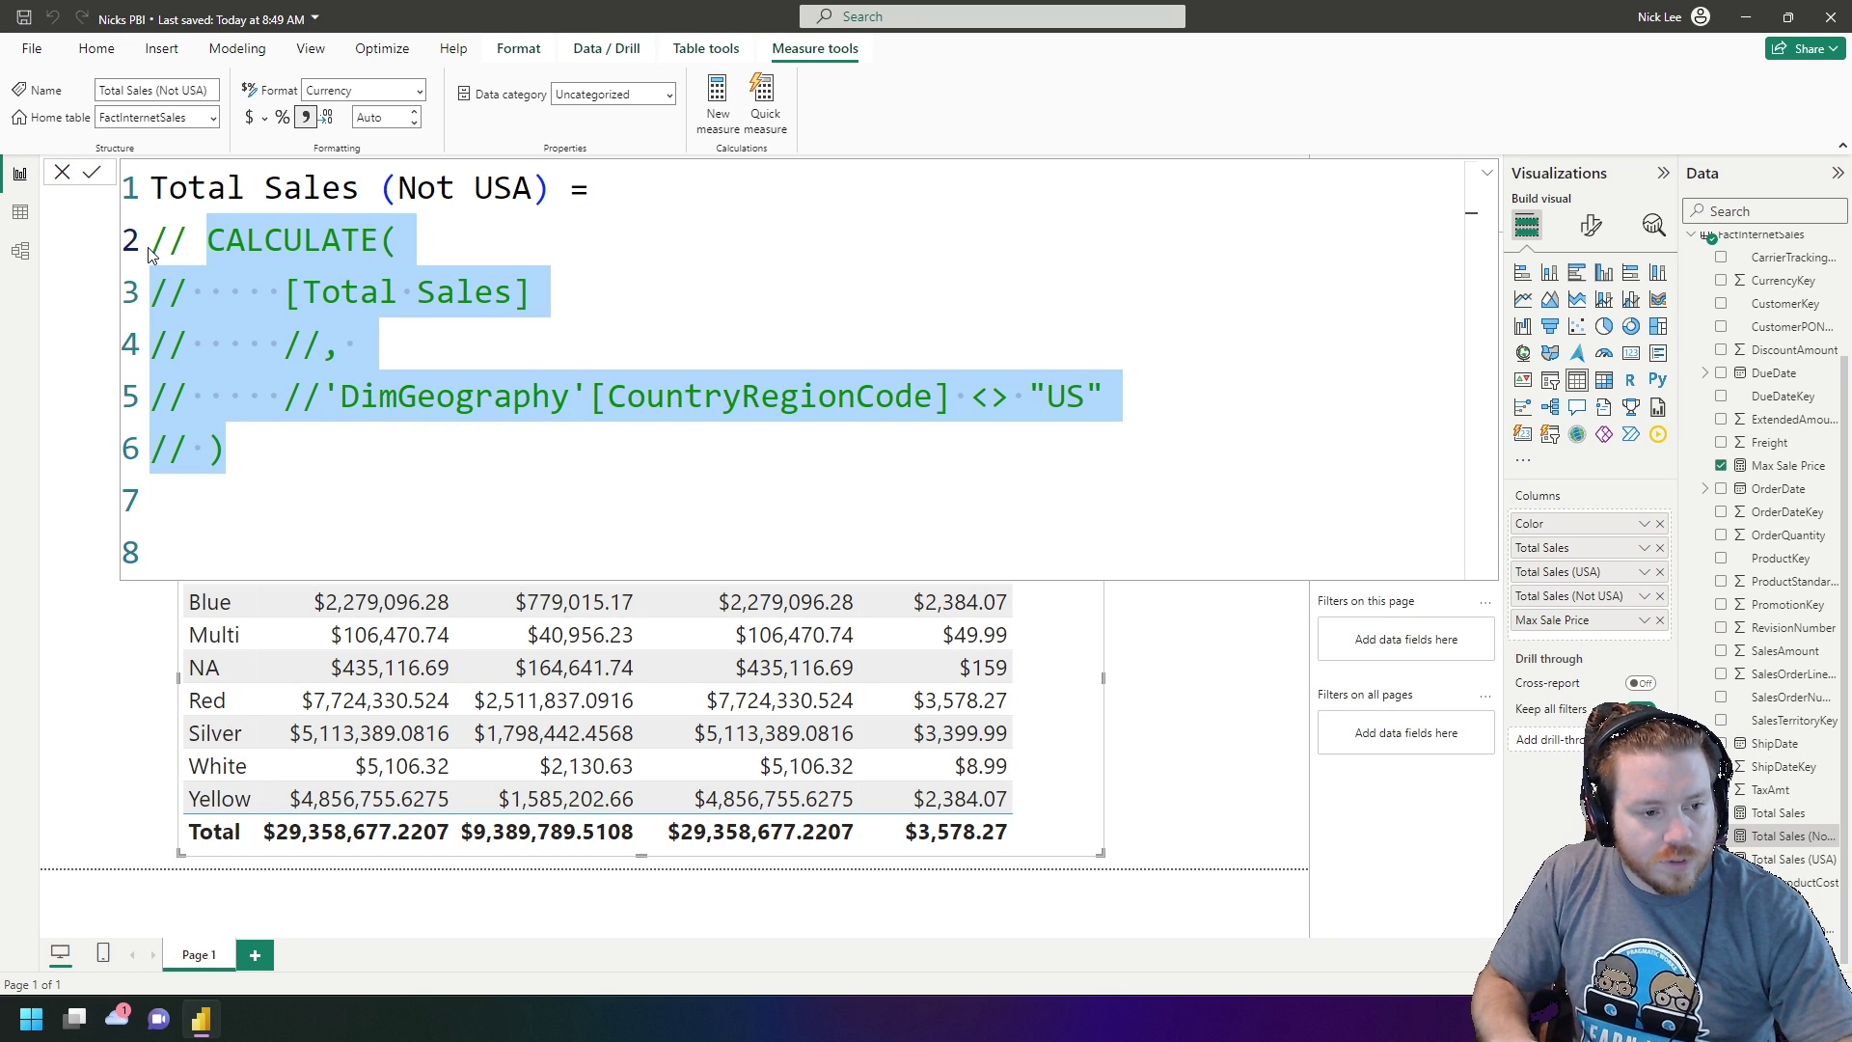
left_click(380, 496)
Step: Enter [Total Sales] on line 8 as the alternative expression and commit the measure
left_click(329, 565)
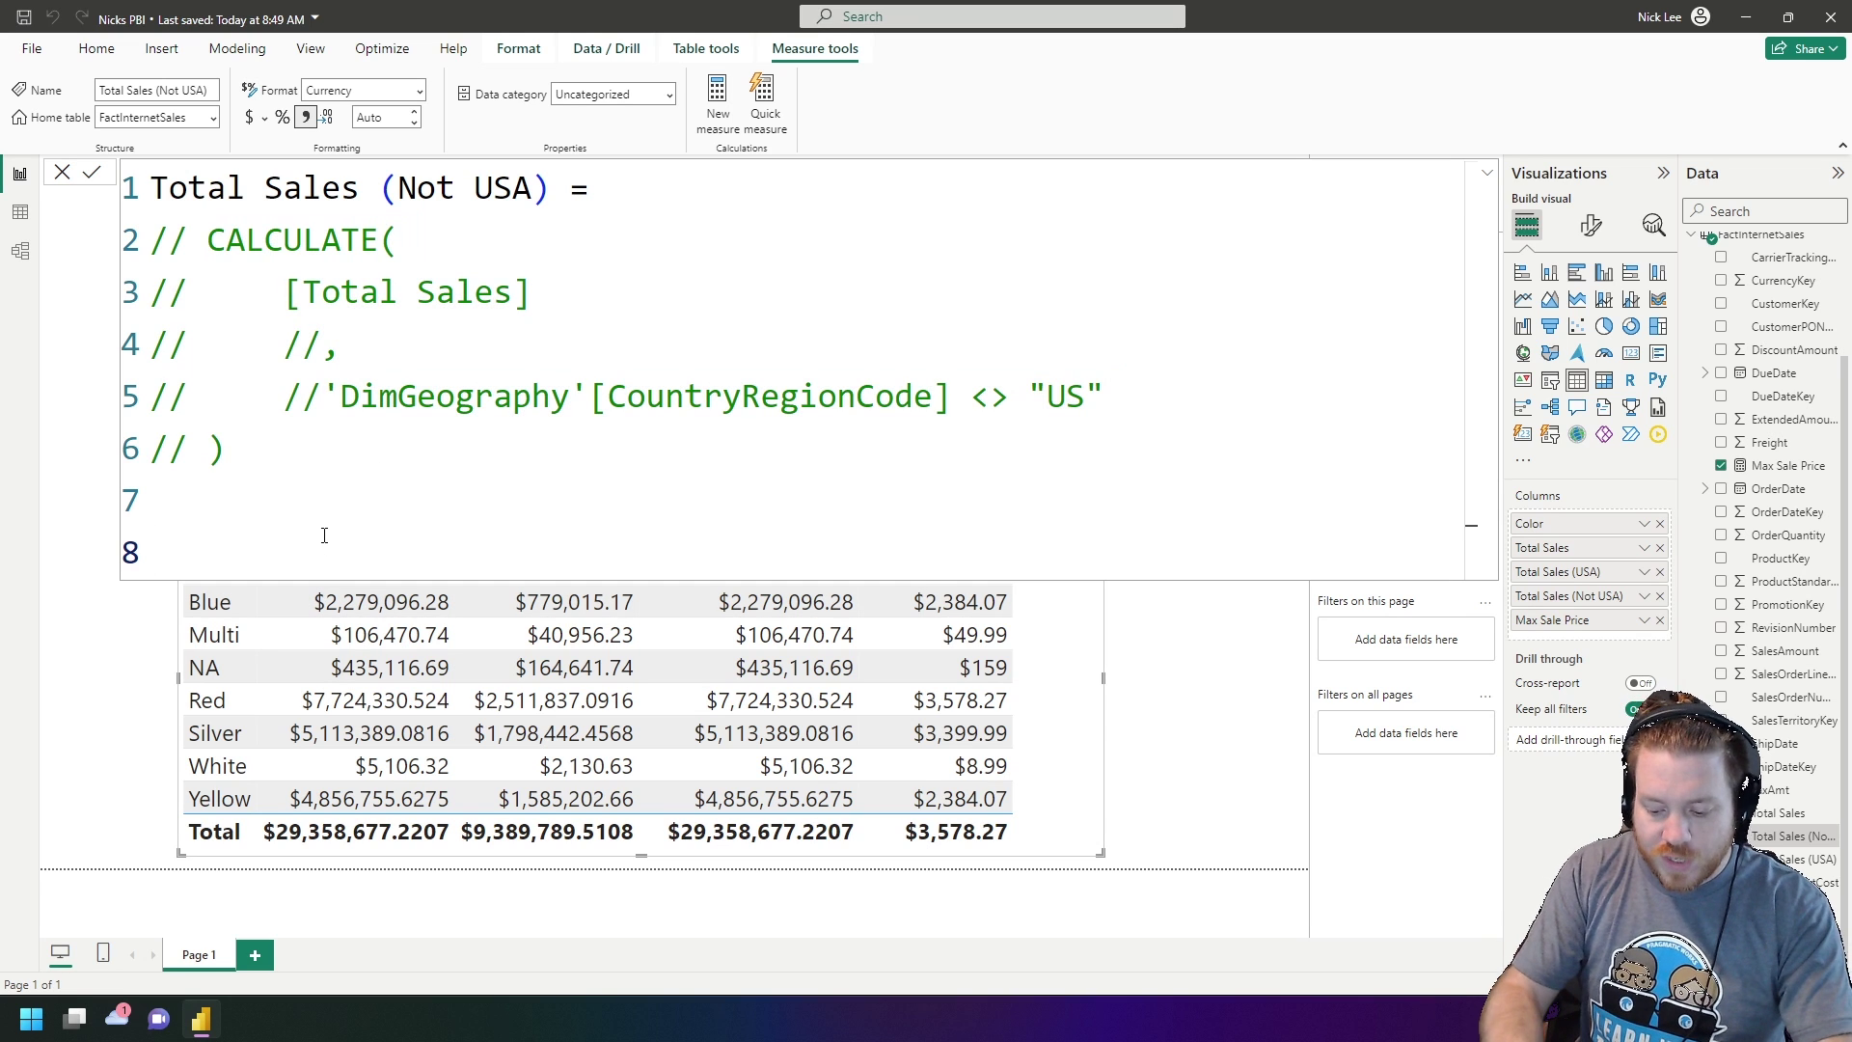
type("[total")
key("Down")
key("Down")
key("Tab")
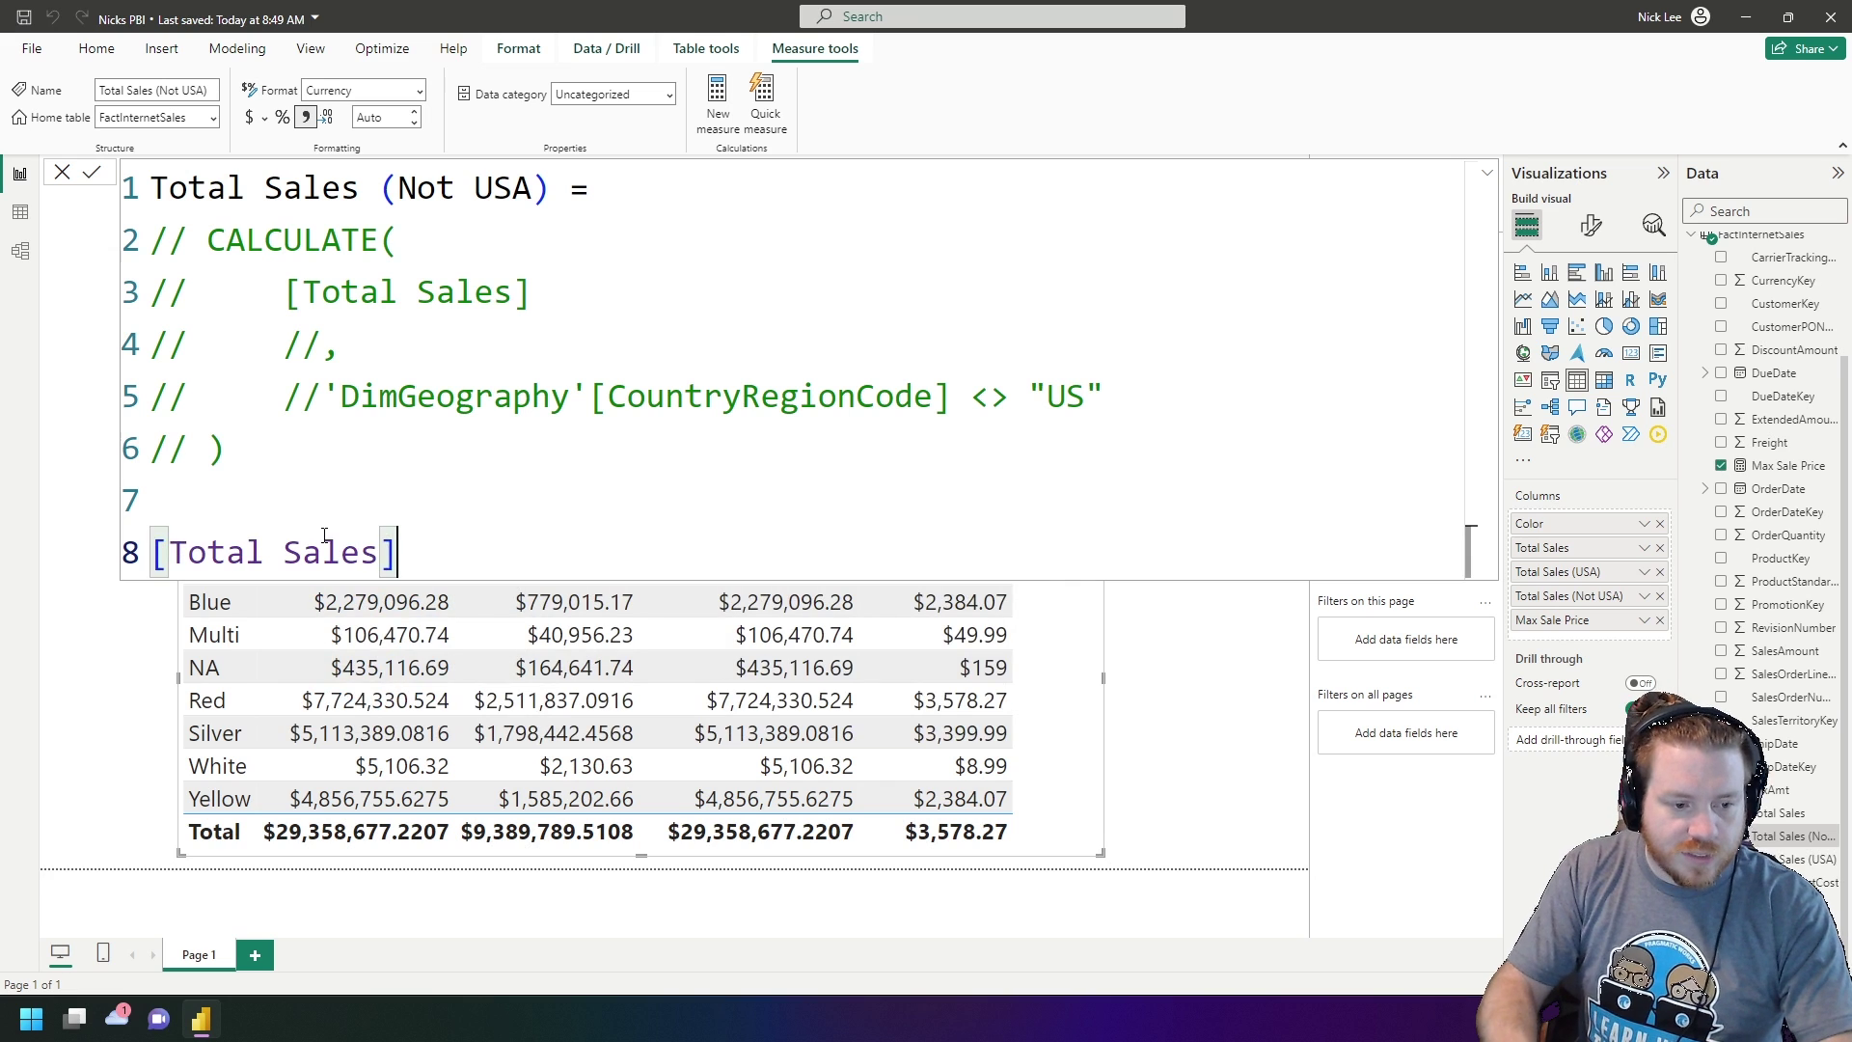
key("Return")
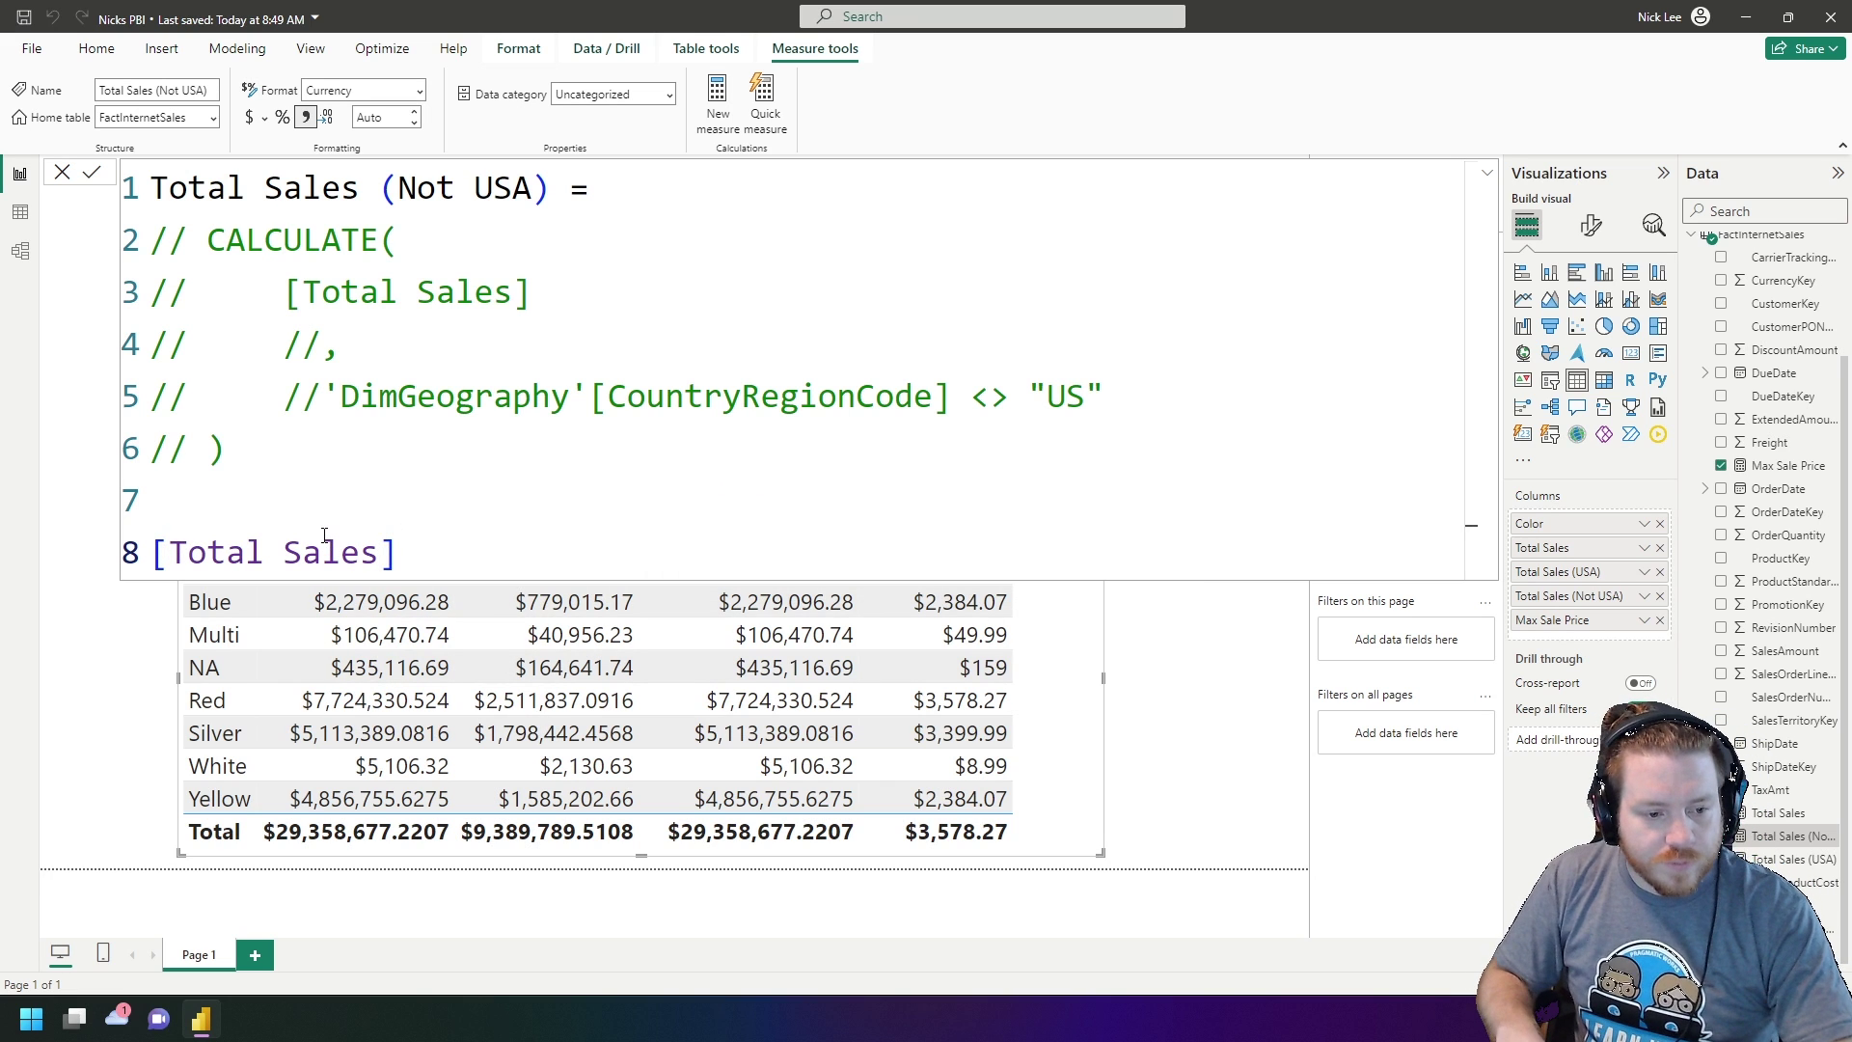
Step: Collapse the formula editor to check the Total Sales (Not USA) column in the table, and expand it again
left_click(1487, 175)
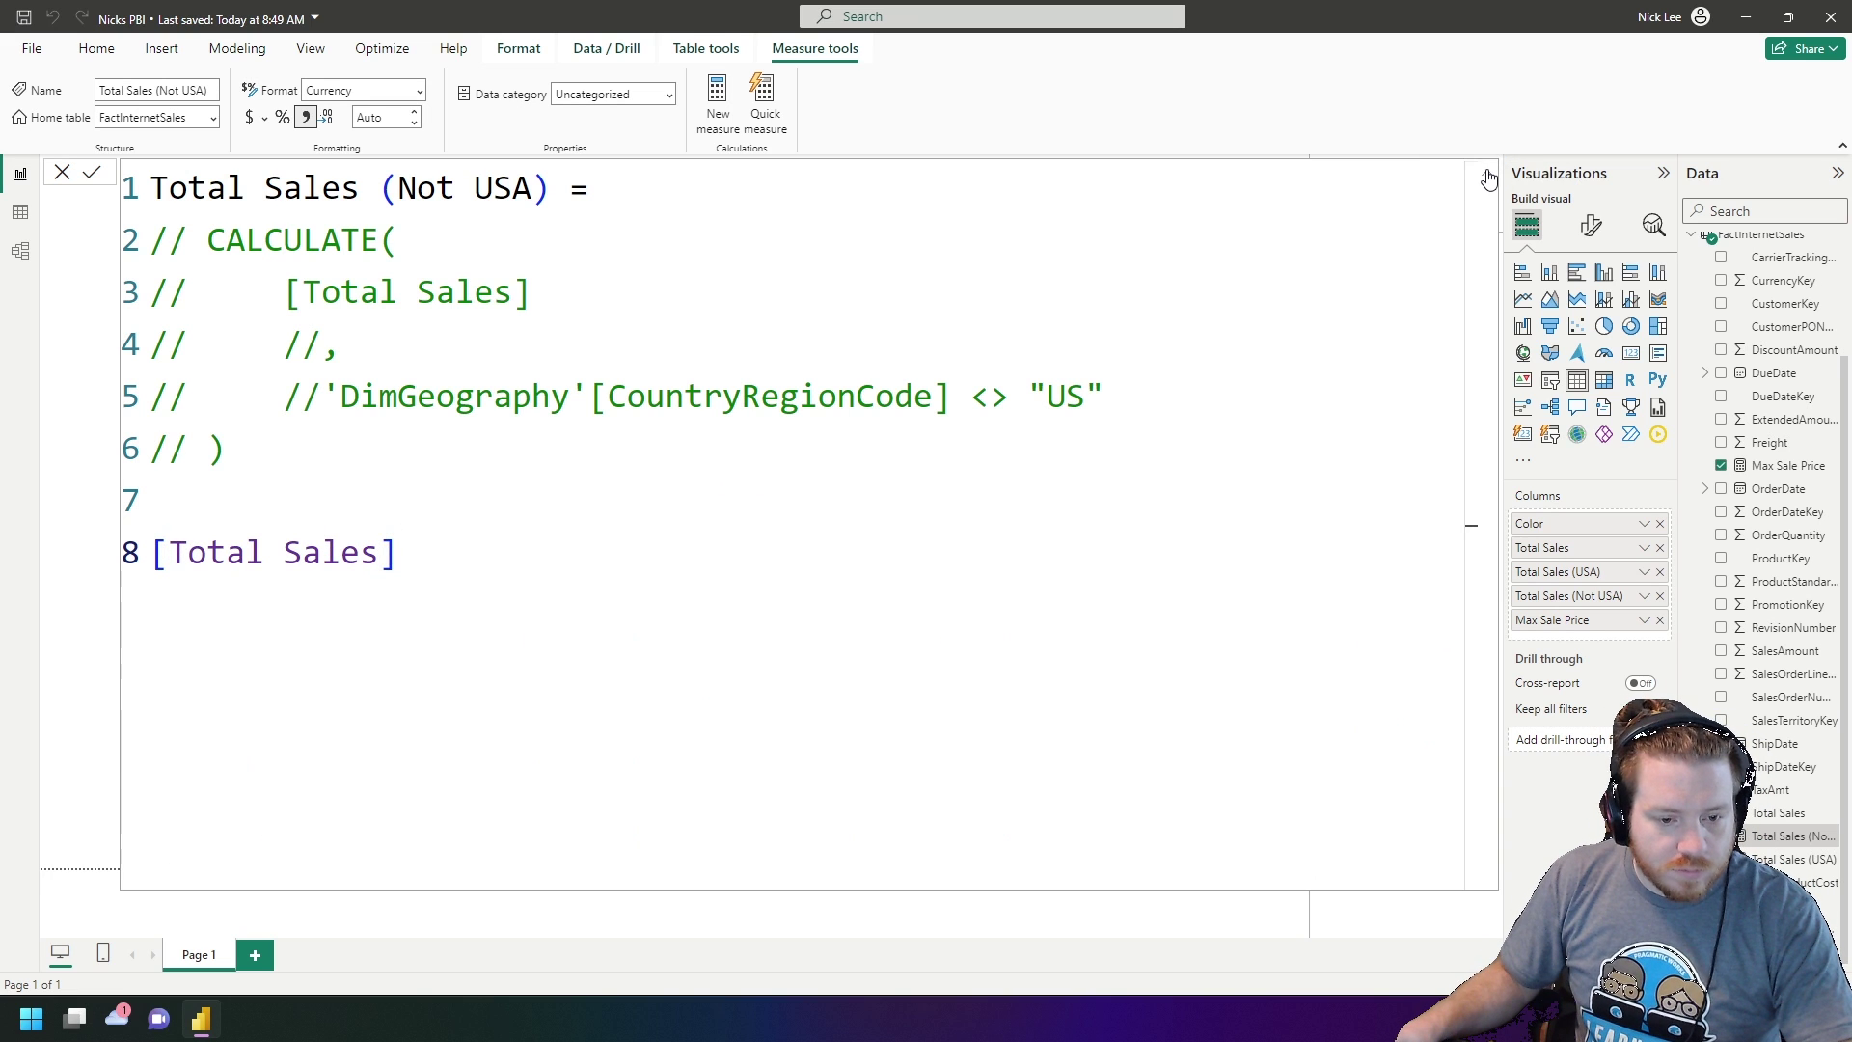
left_click(1489, 177)
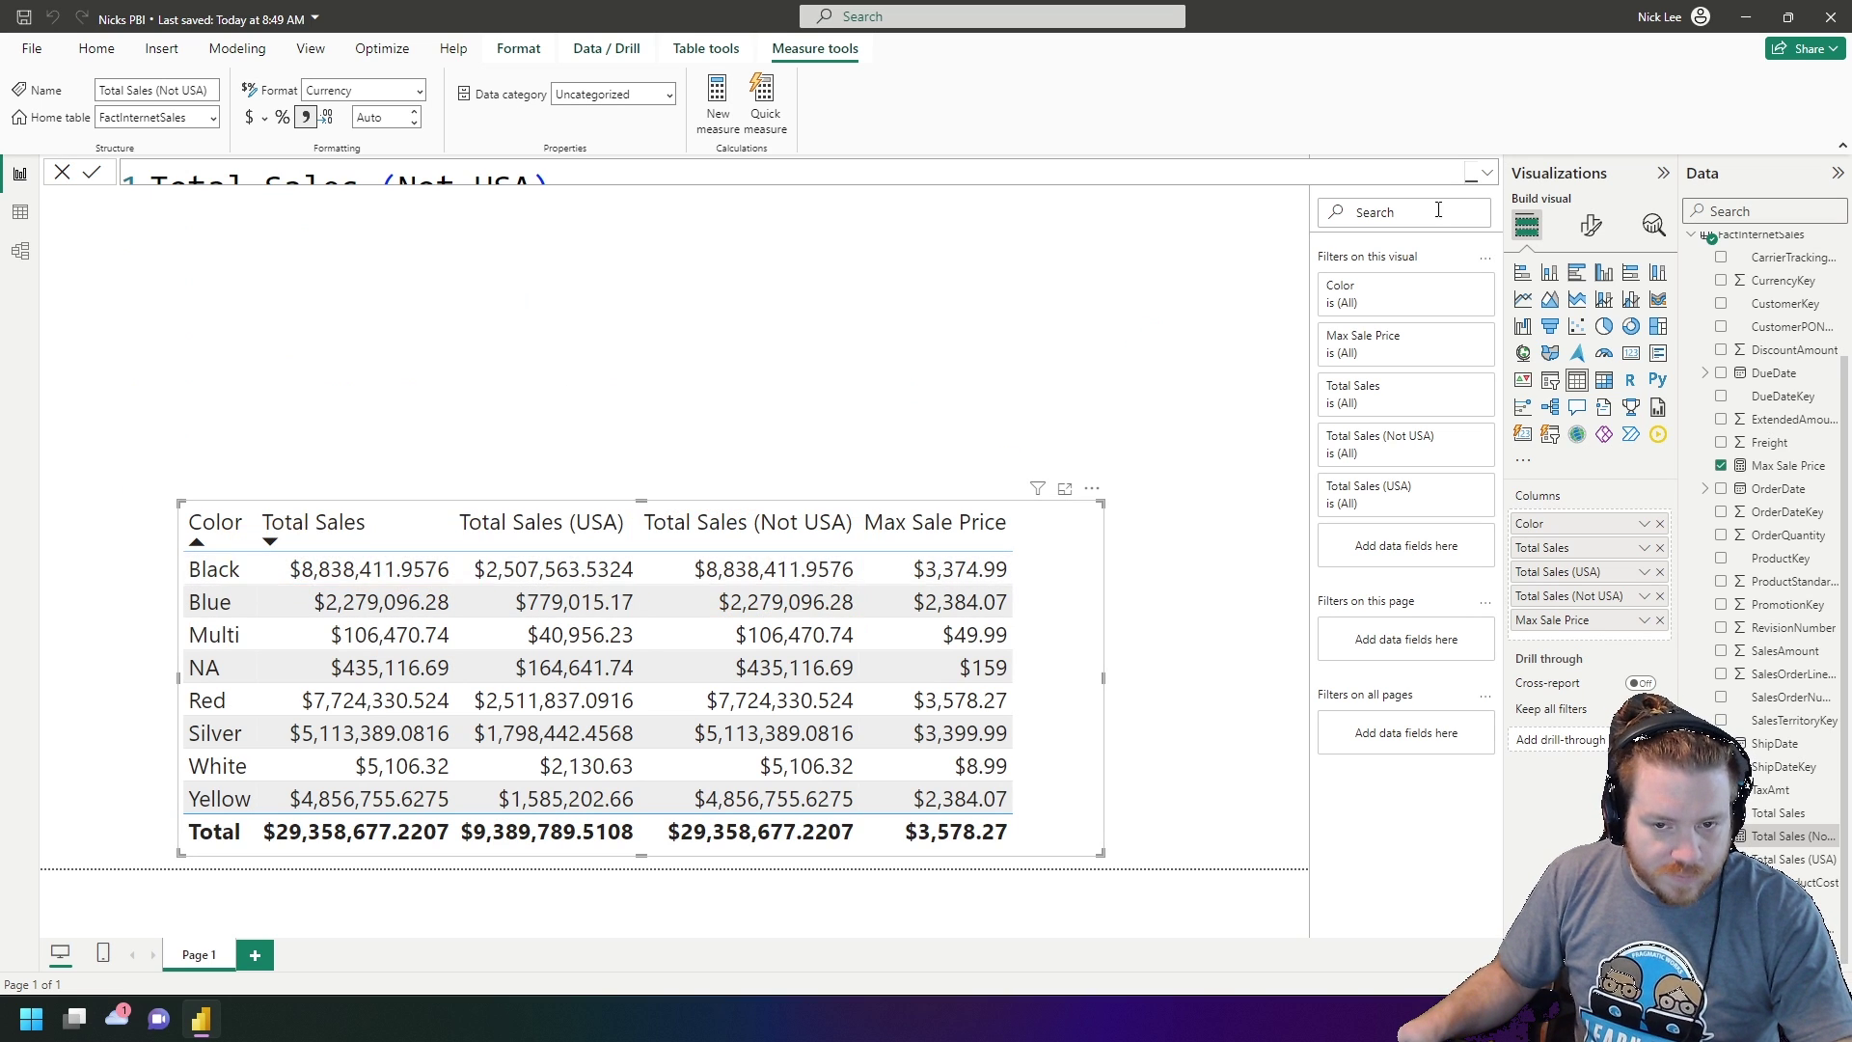
left_click(1489, 176)
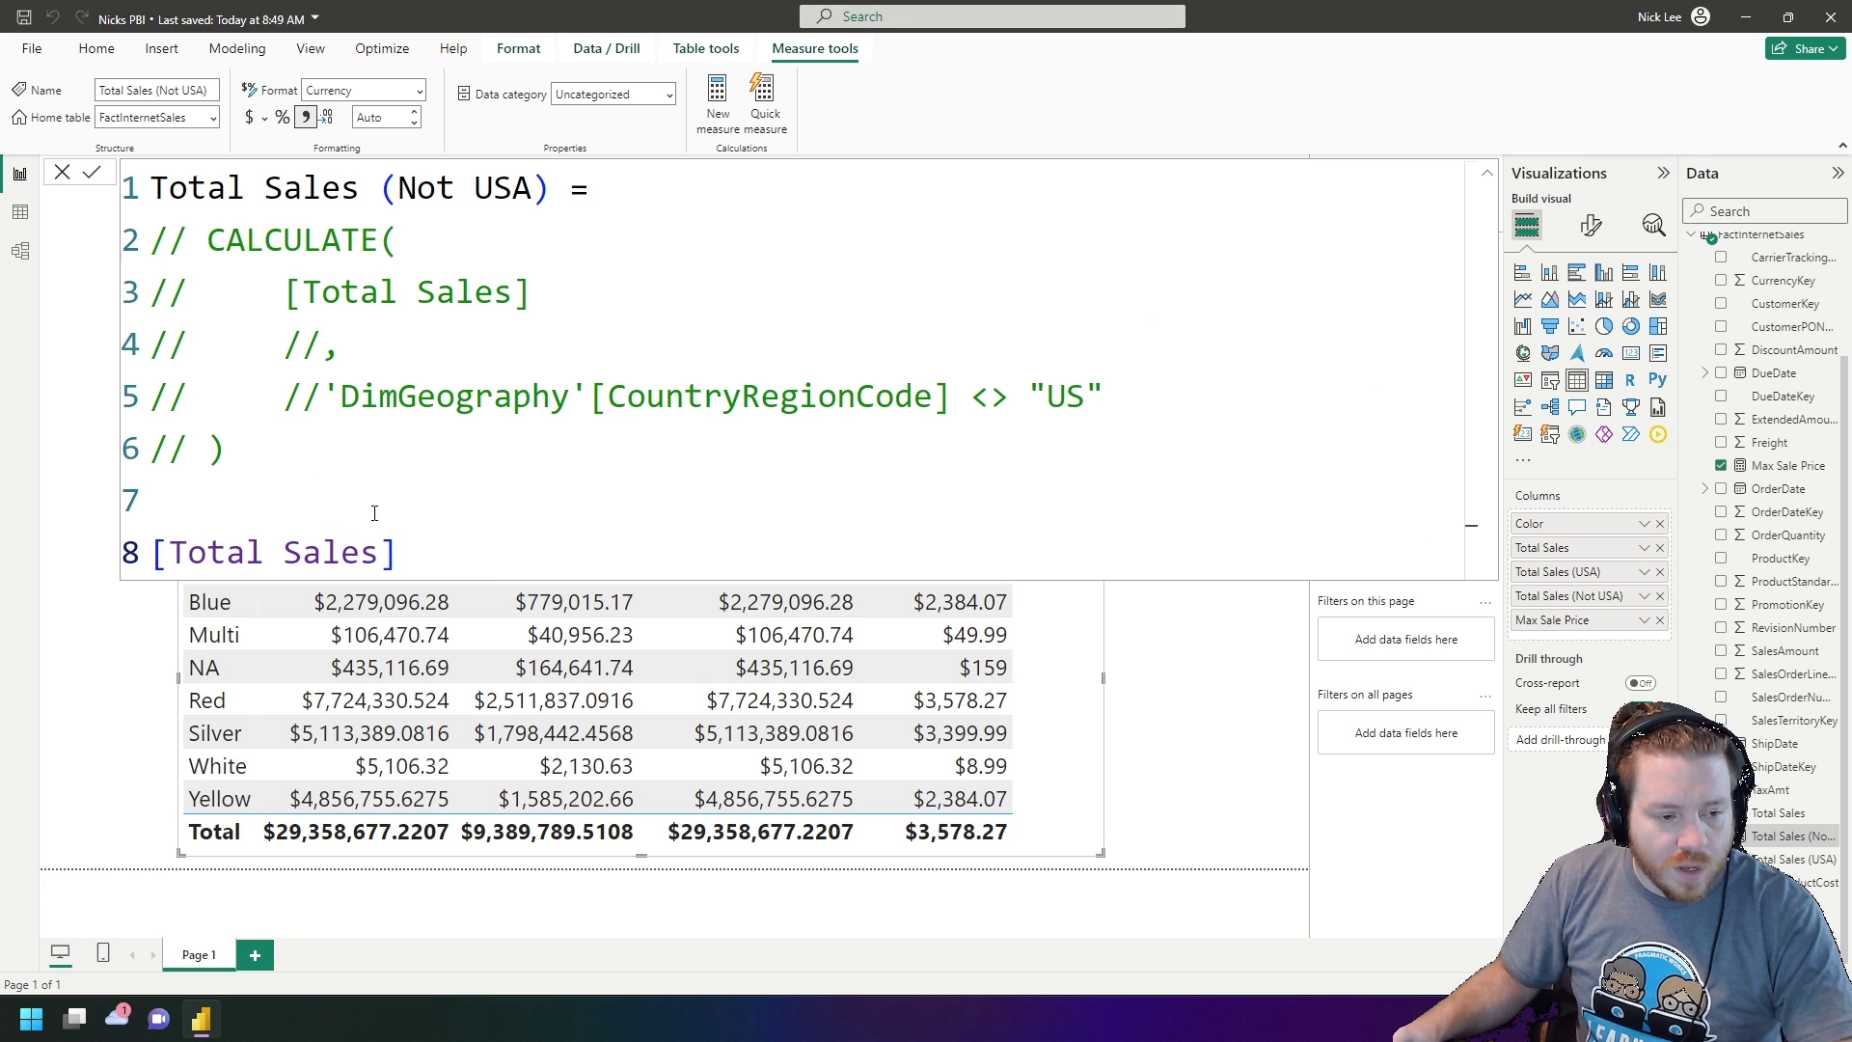
Step: Comment out the [Total Sales] line below the block, and uncomment the entire CALCULATE block
left_click(416, 567)
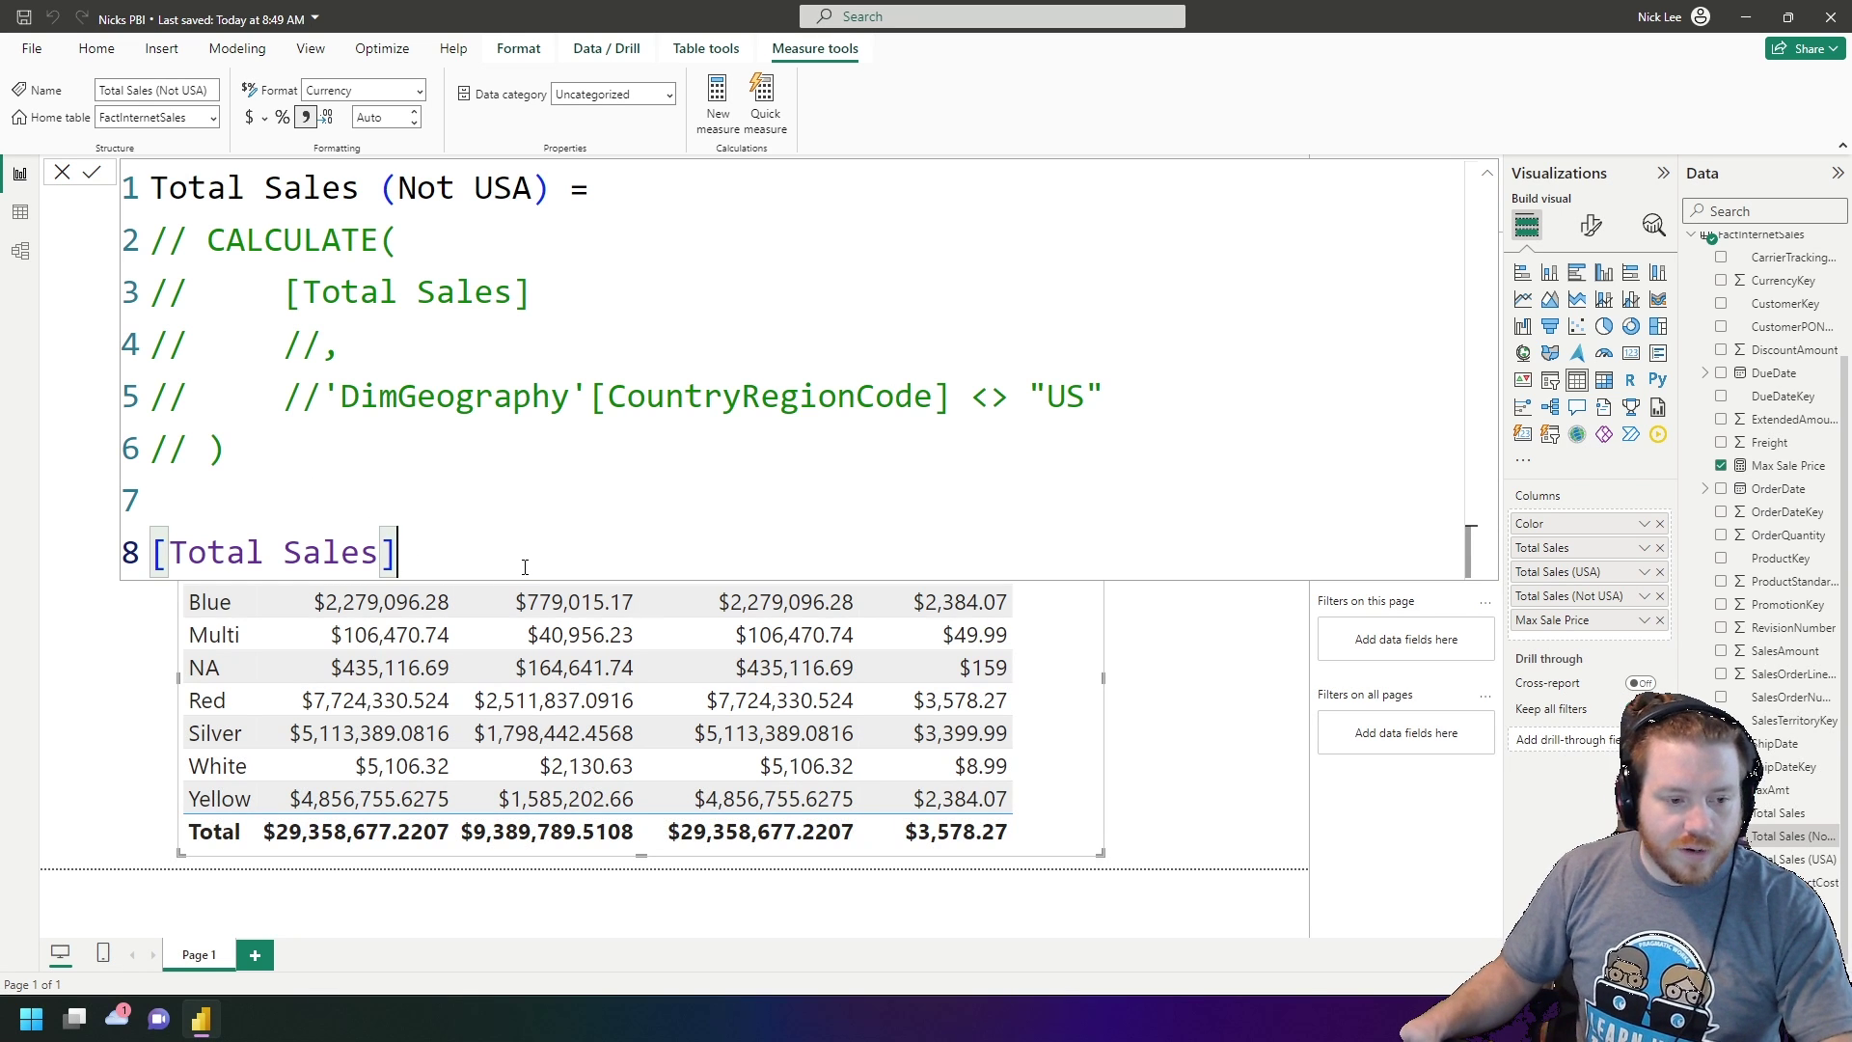
key("ctrl+slash")
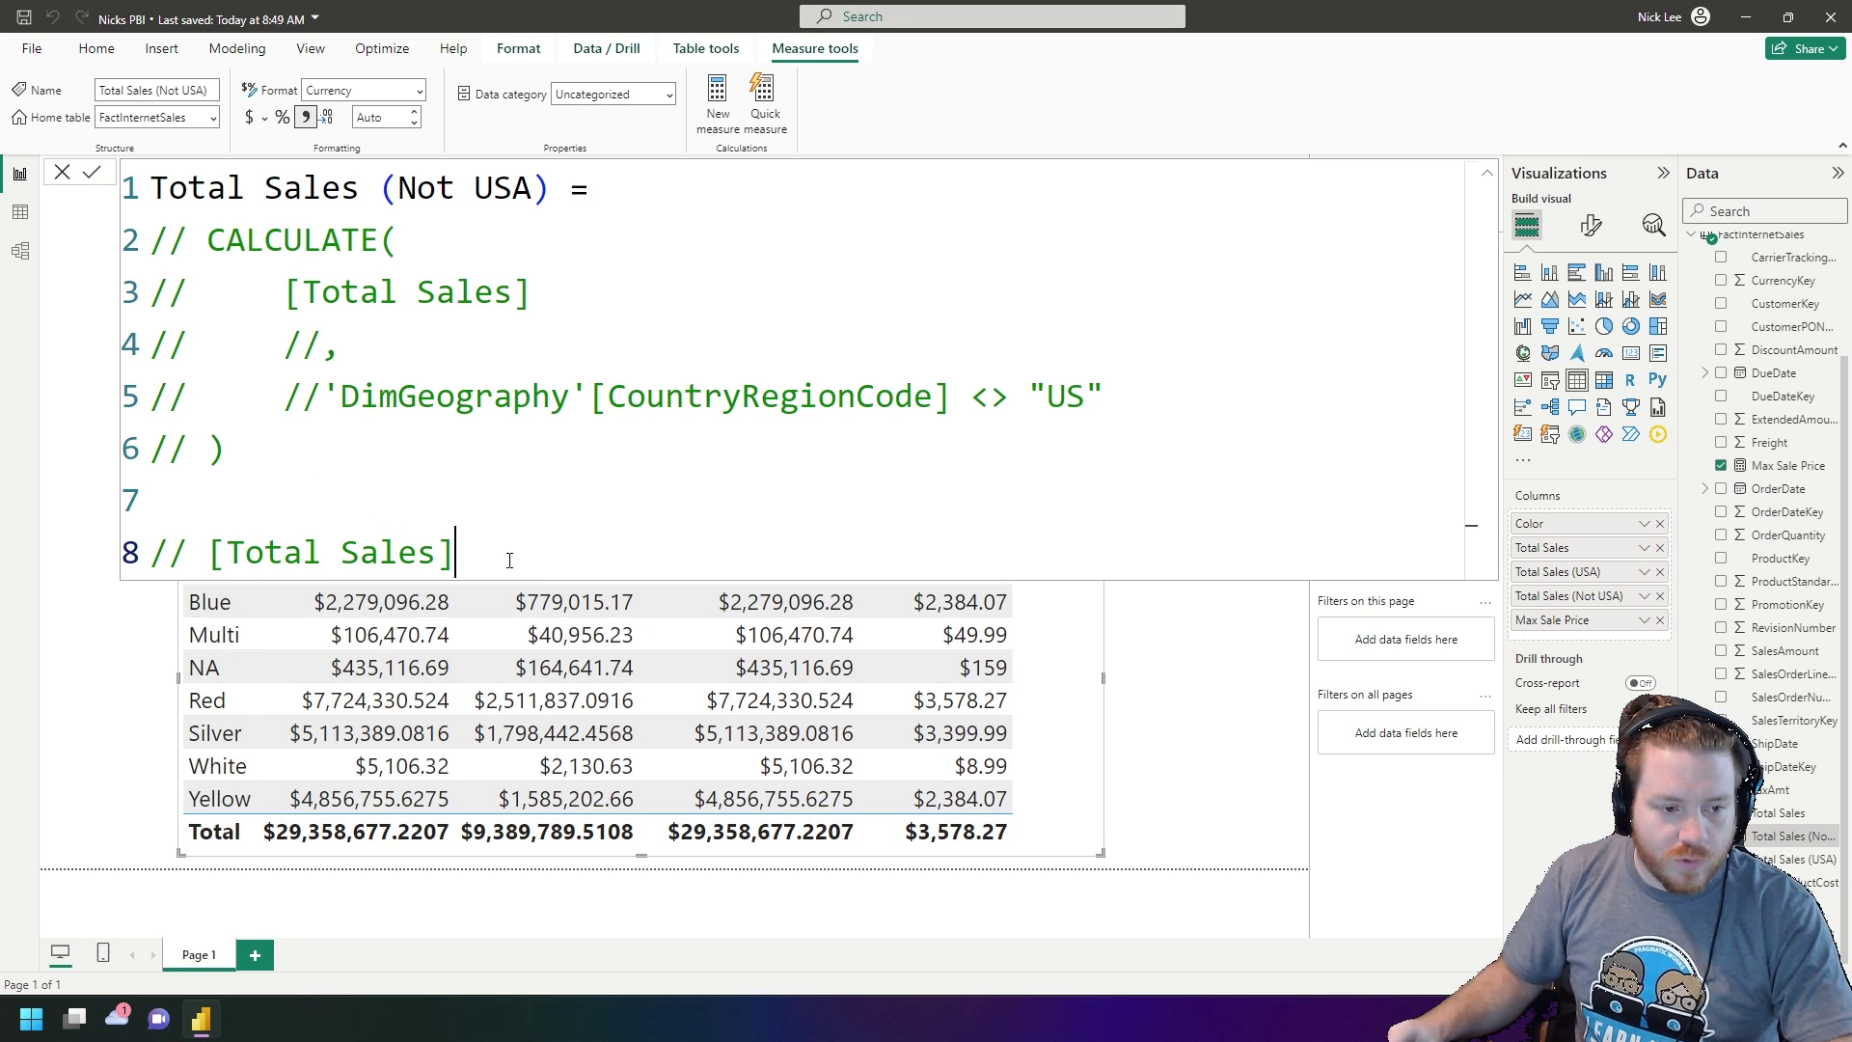
left_click_drag(280, 462, 143, 255)
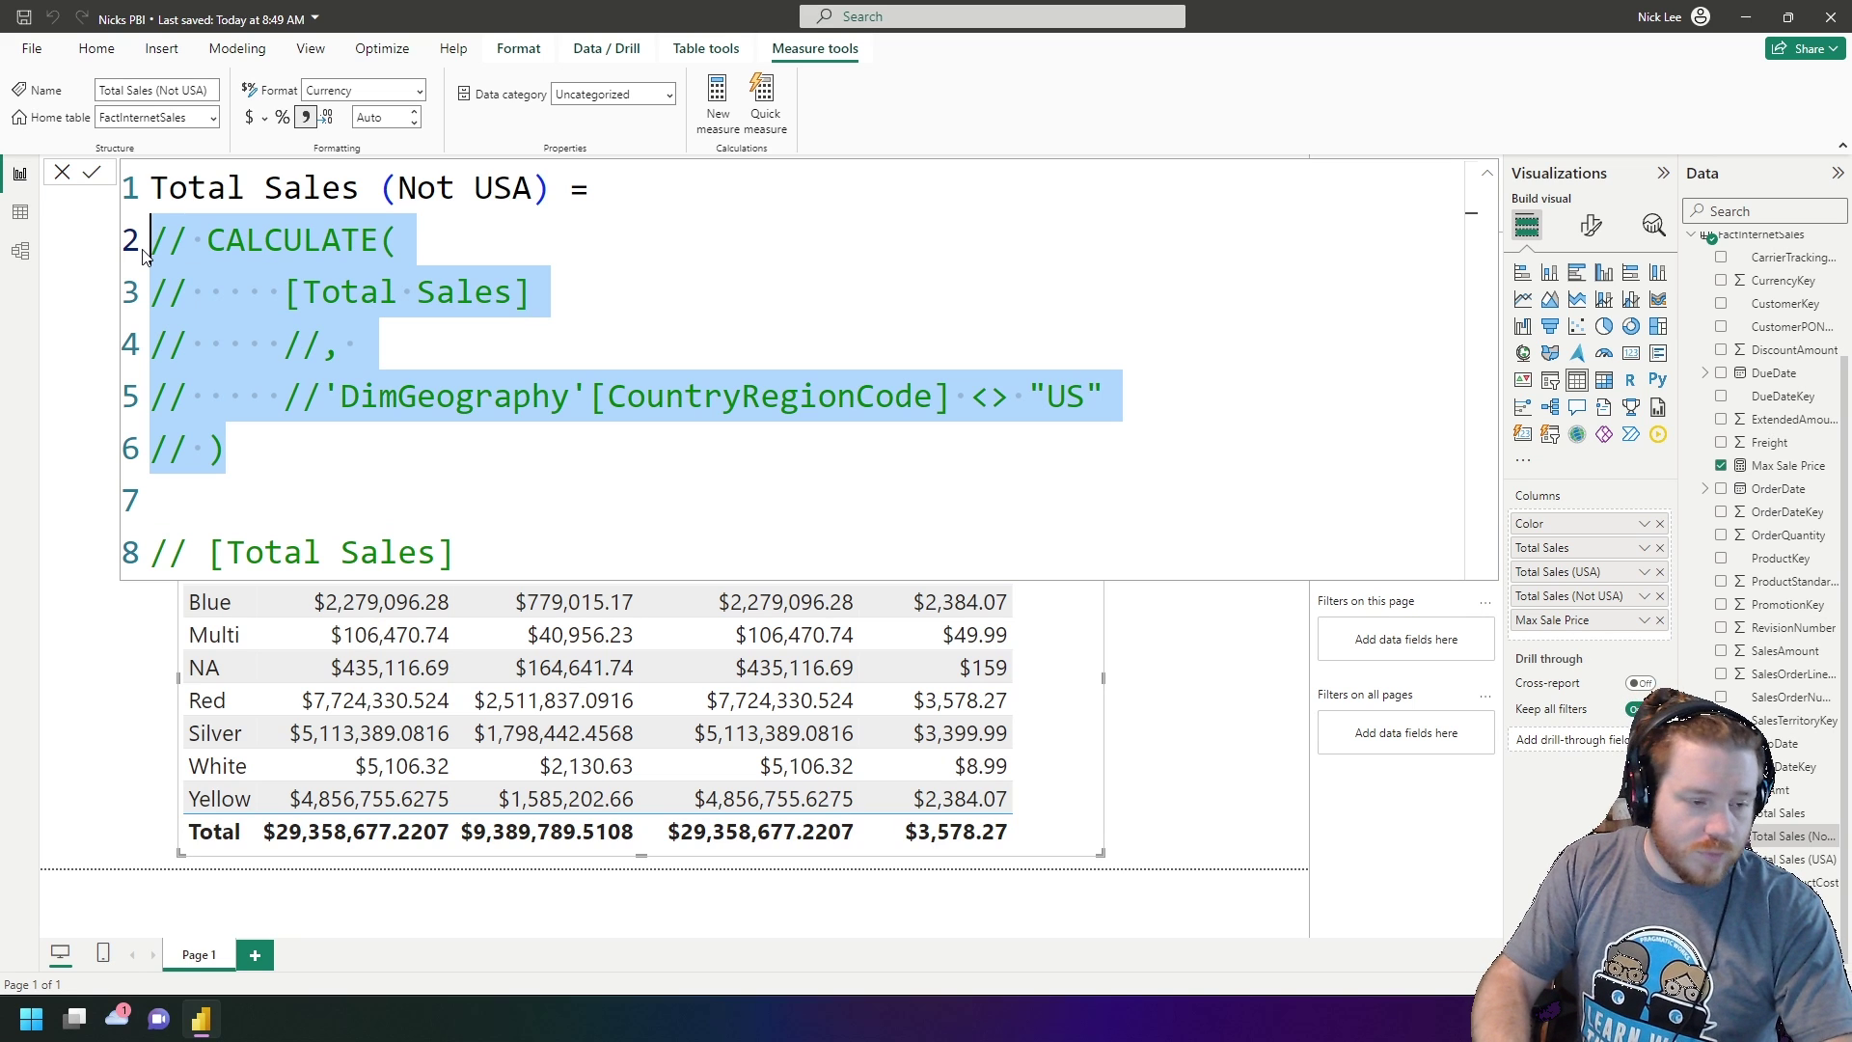
key("ctrl+slash")
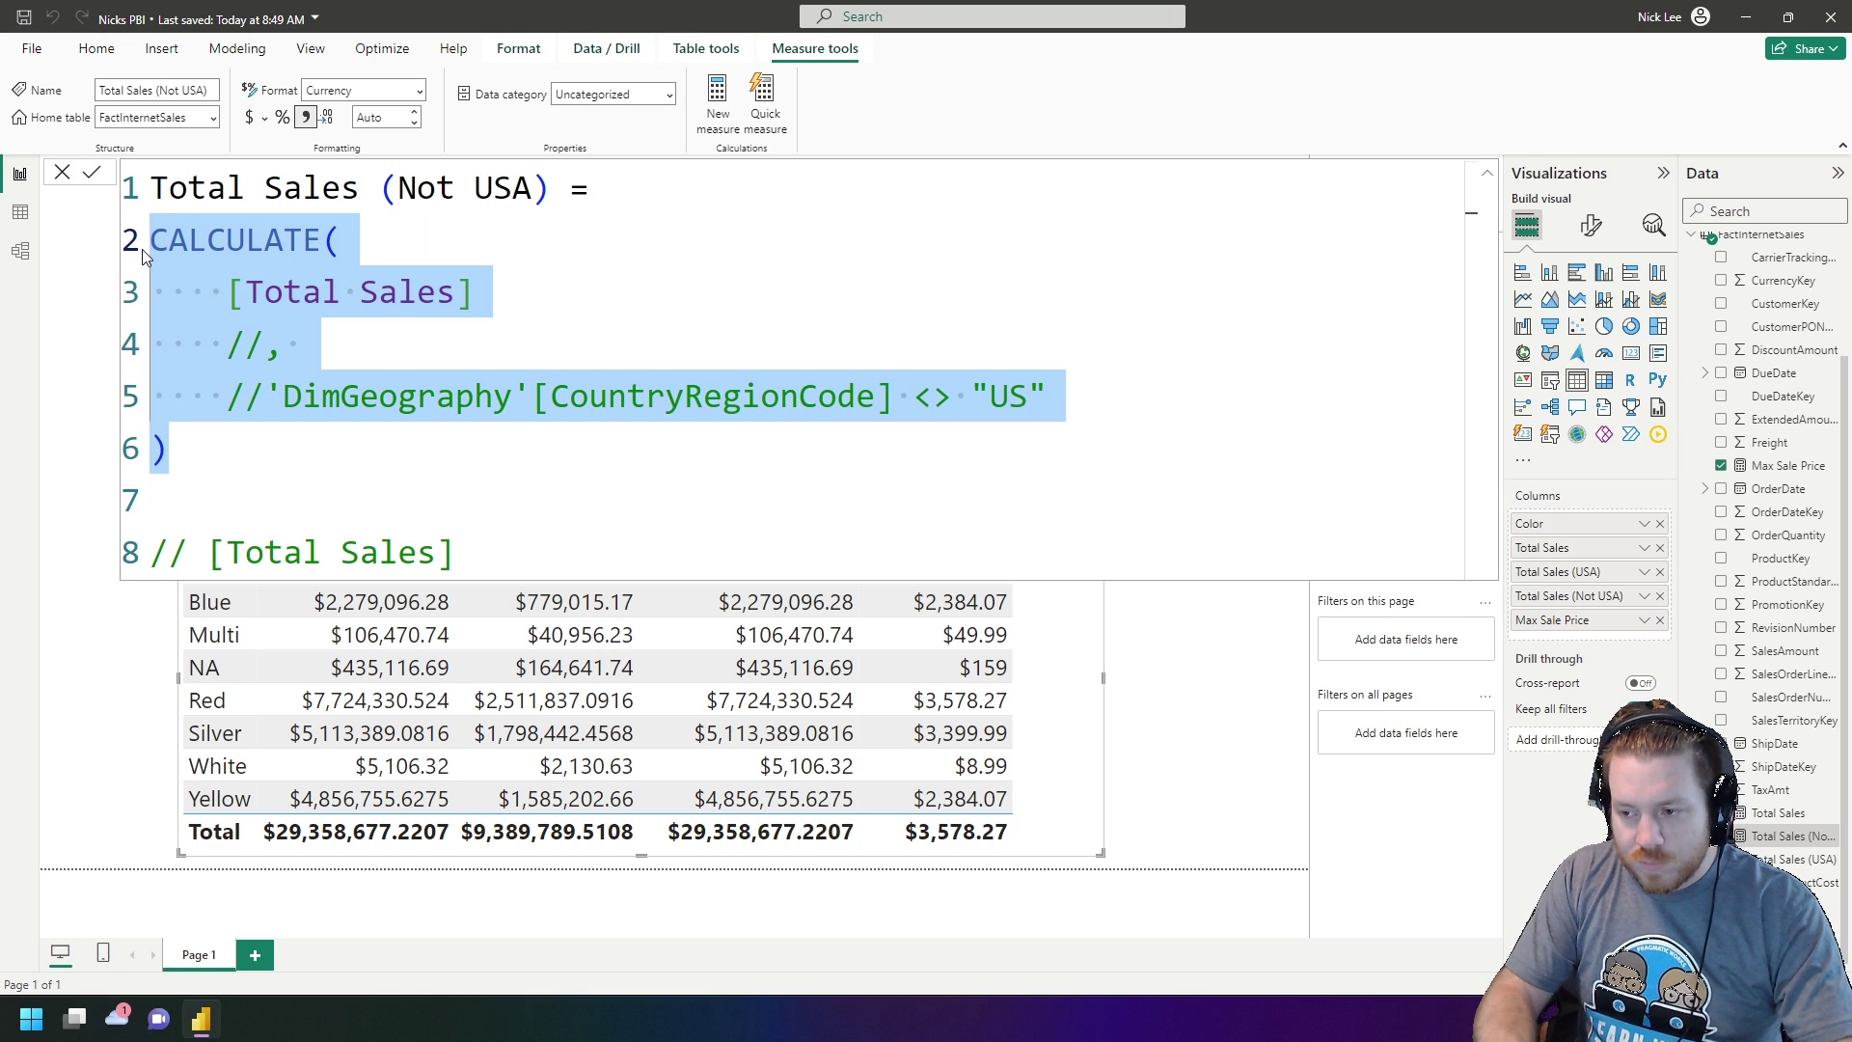
Step: Comment out the selected CALCULATE block and uncomment it again several times
key("ctrl+slash")
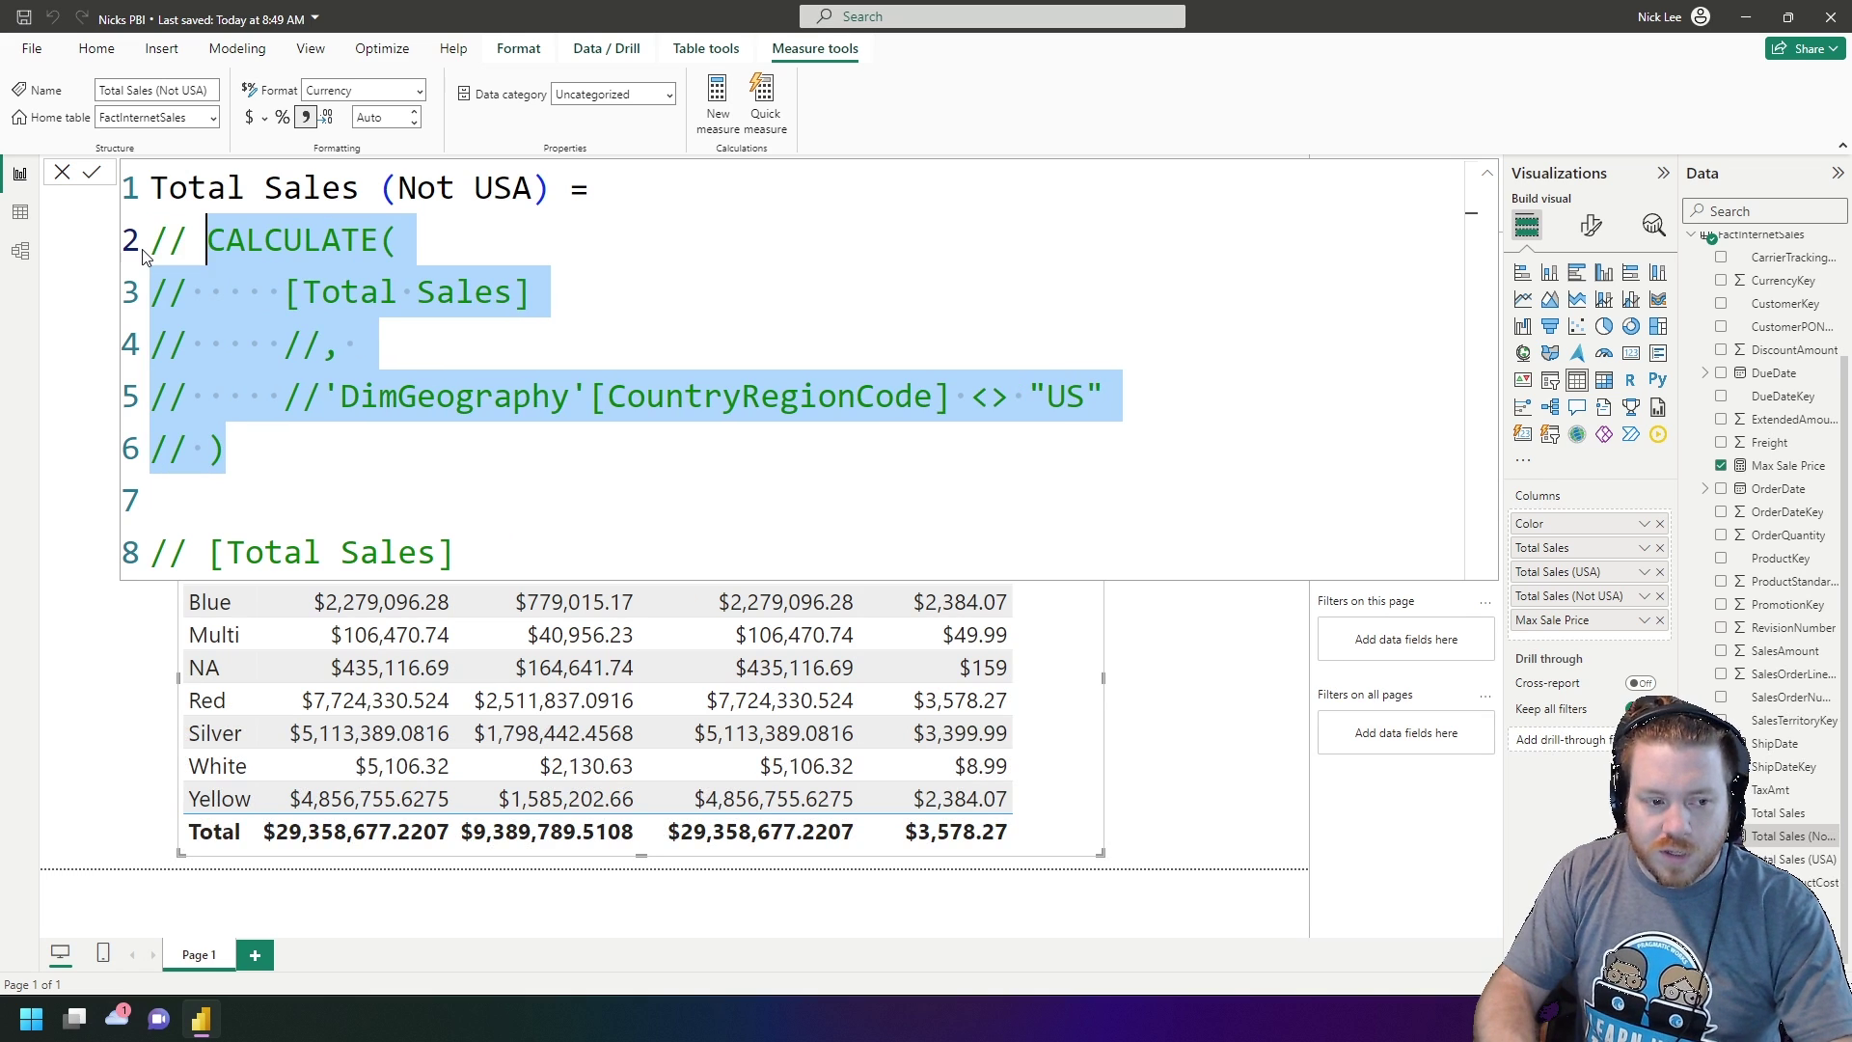
key("ctrl+slash")
key("ctrl+slash")
key("ctrl+slash")
key("ctrl+slash")
key("ctrl+slash")
key("ctrl+slash")
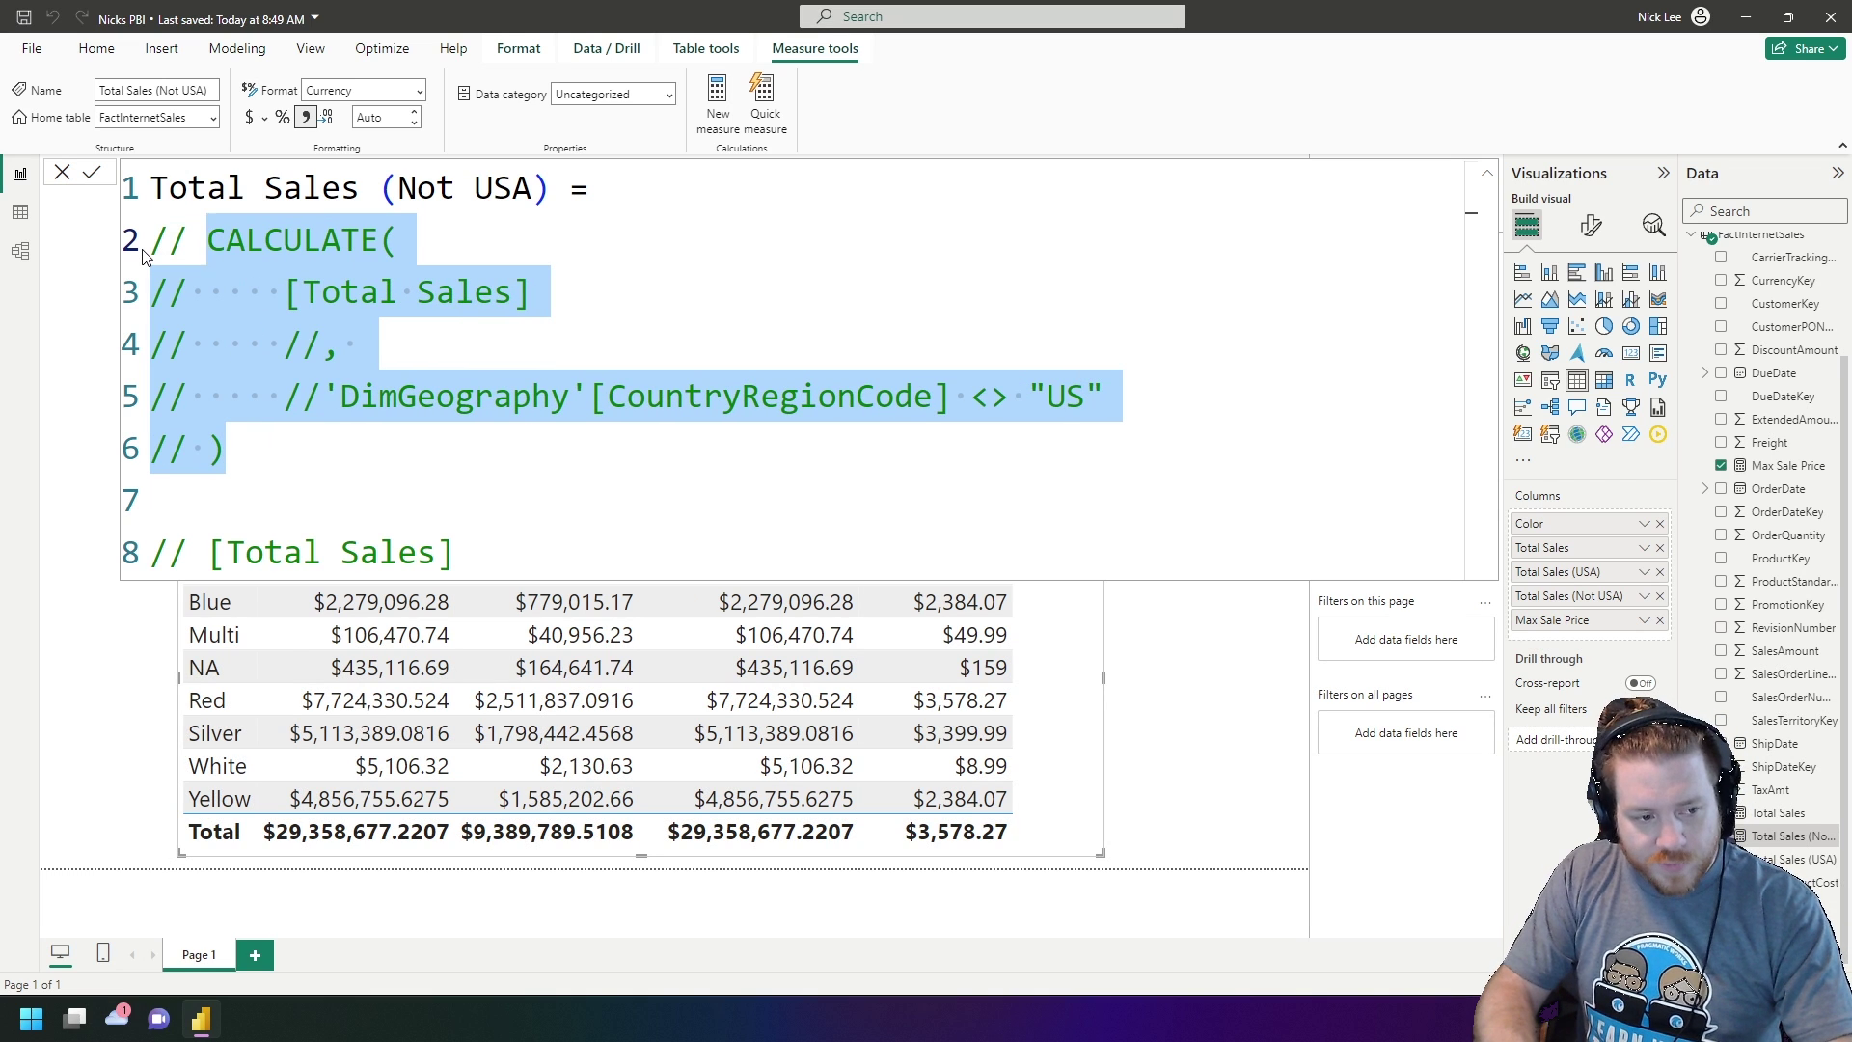
key("ctrl+slash")
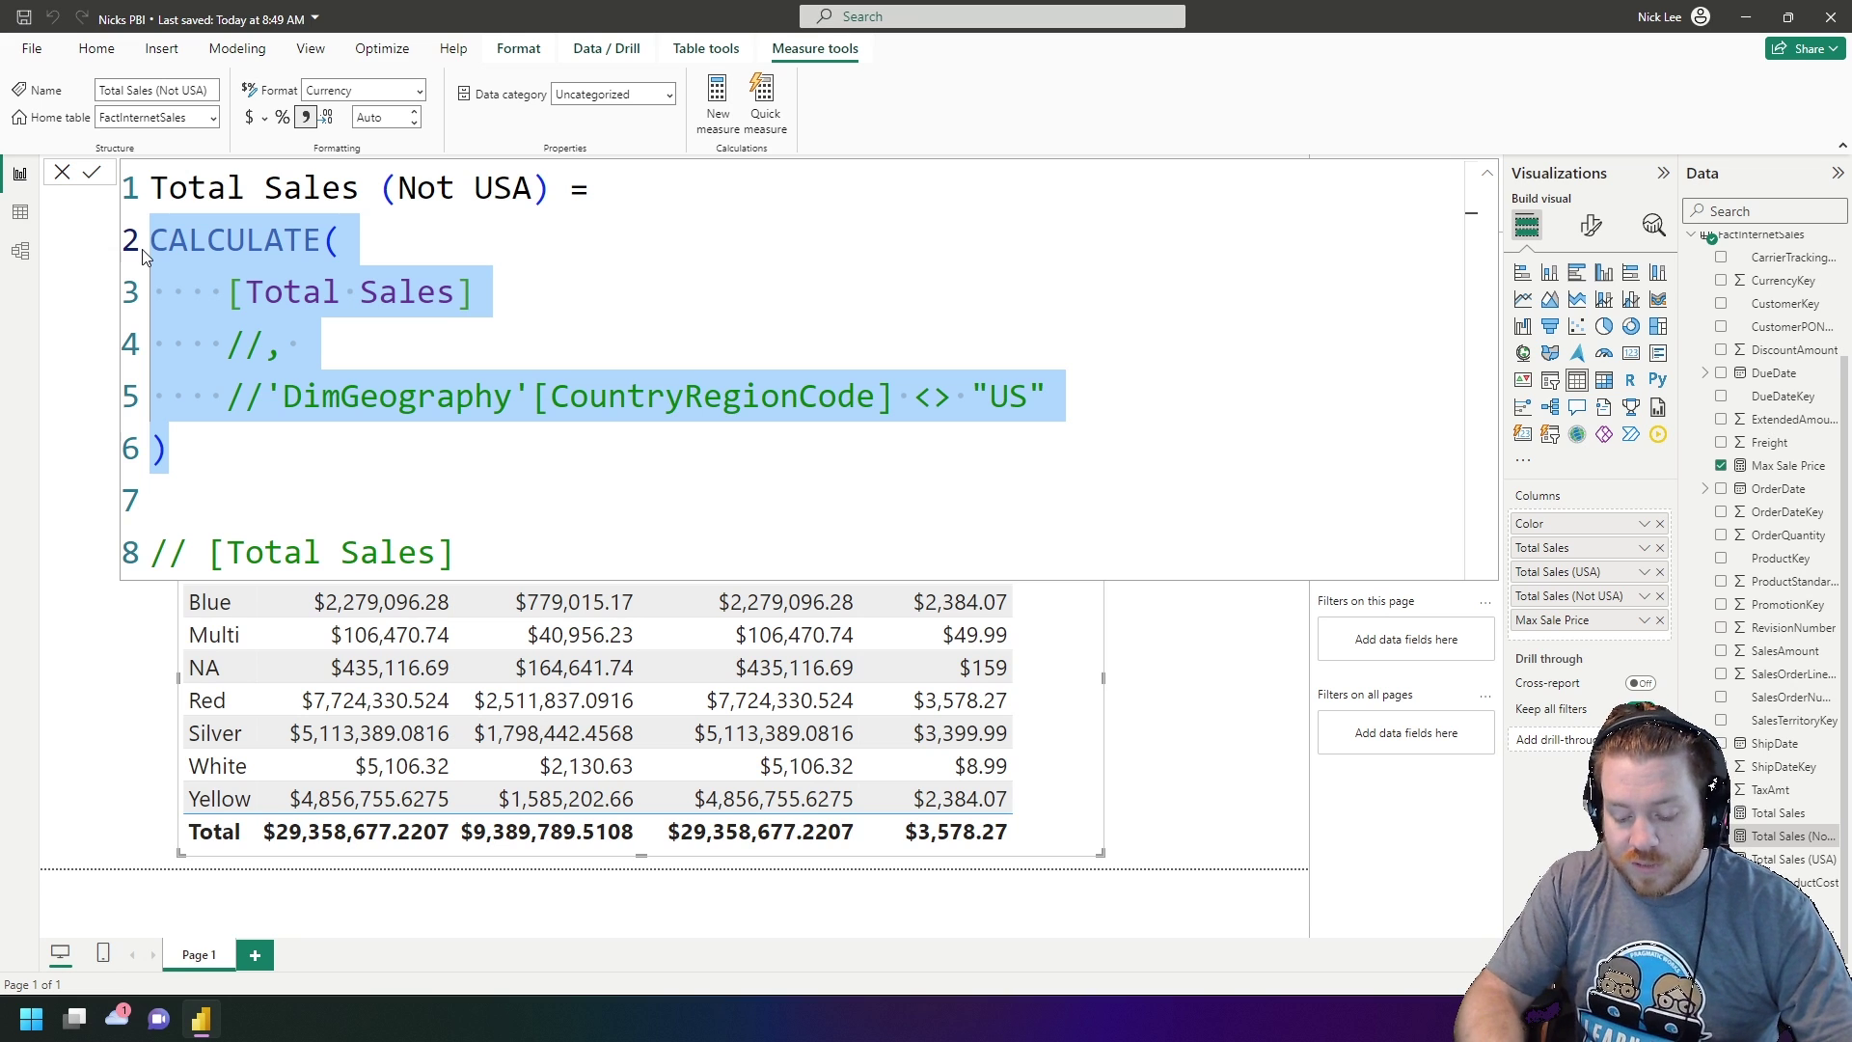
Step: Uncomment the nested comma and 'DimGeography'[CountryRegionCode] filter lines, and toggle commenting of the whole CALCULATE block on and off once
key("ctrl+k")
key("ctrl+u")
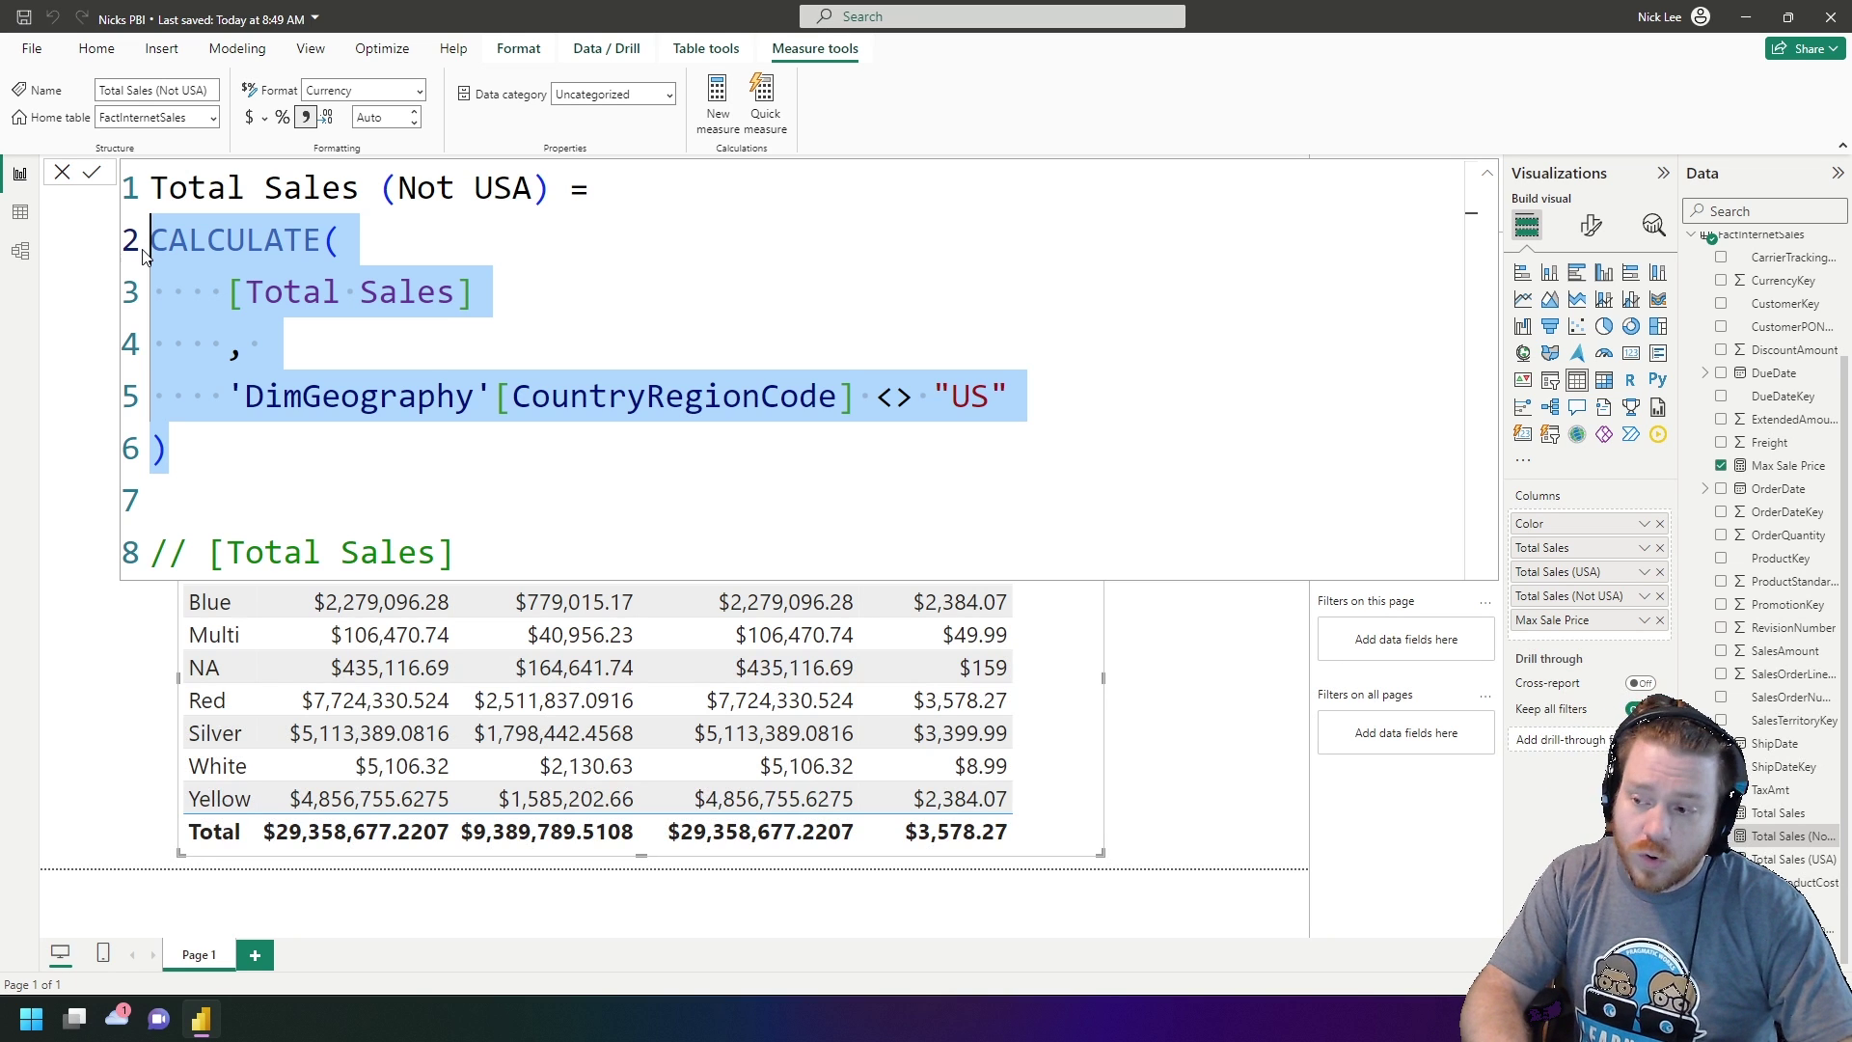
key("ctrl+slash")
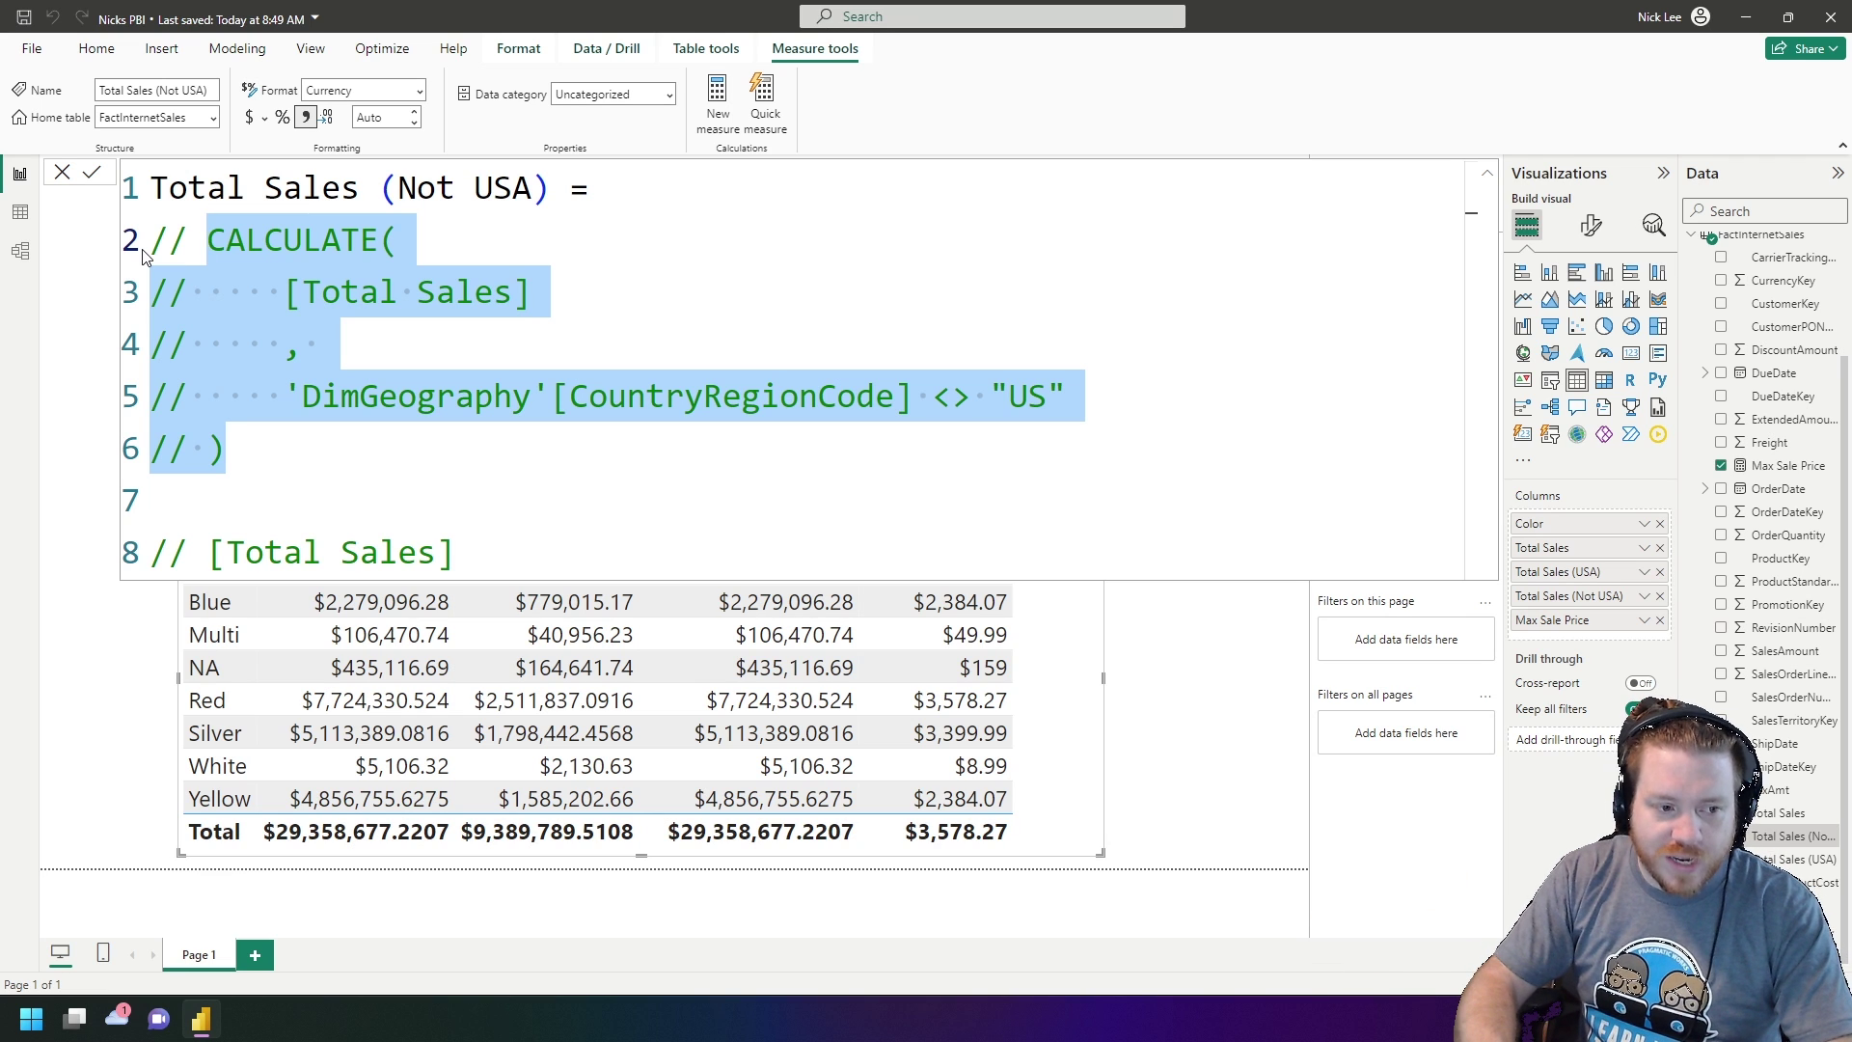
key("ctrl+slash")
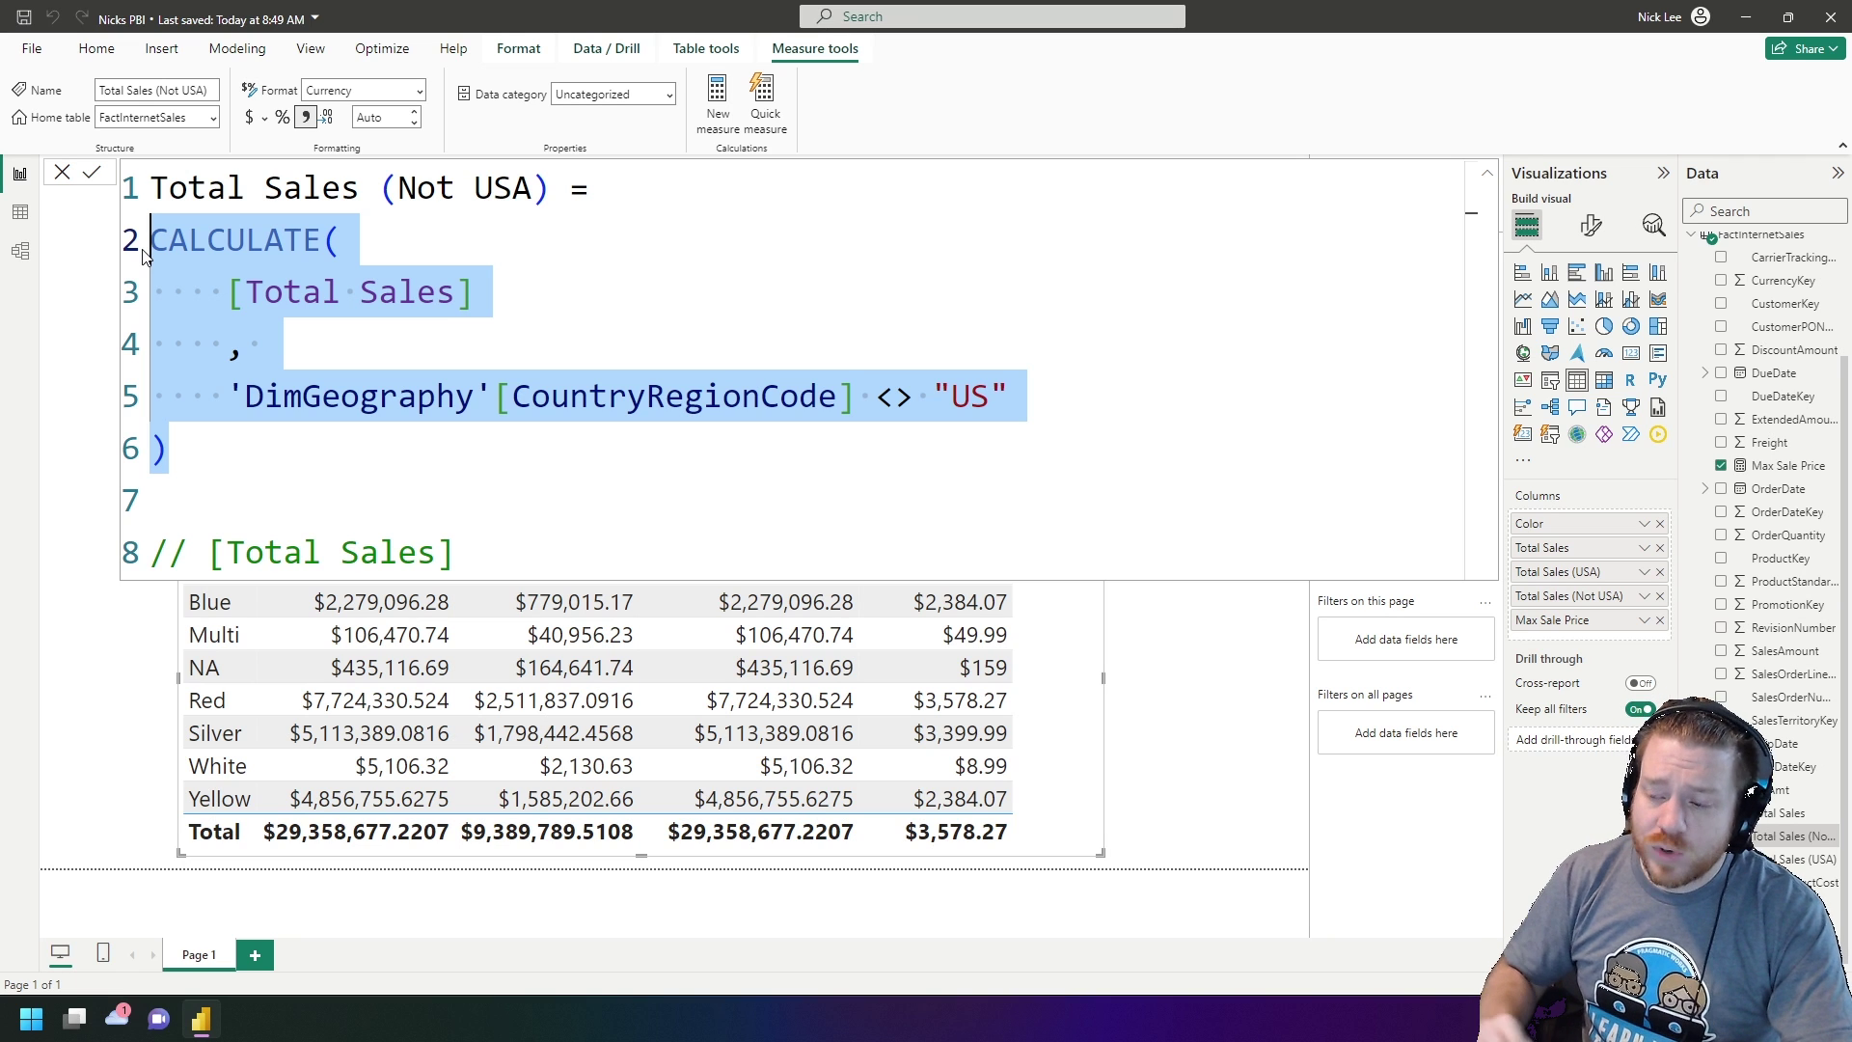
Step: Insert // before the comma and the 'DimGeography'[CountryRegionCode] filter simultaneously with a multi-line cursor, and remove it again
left_click(228, 292)
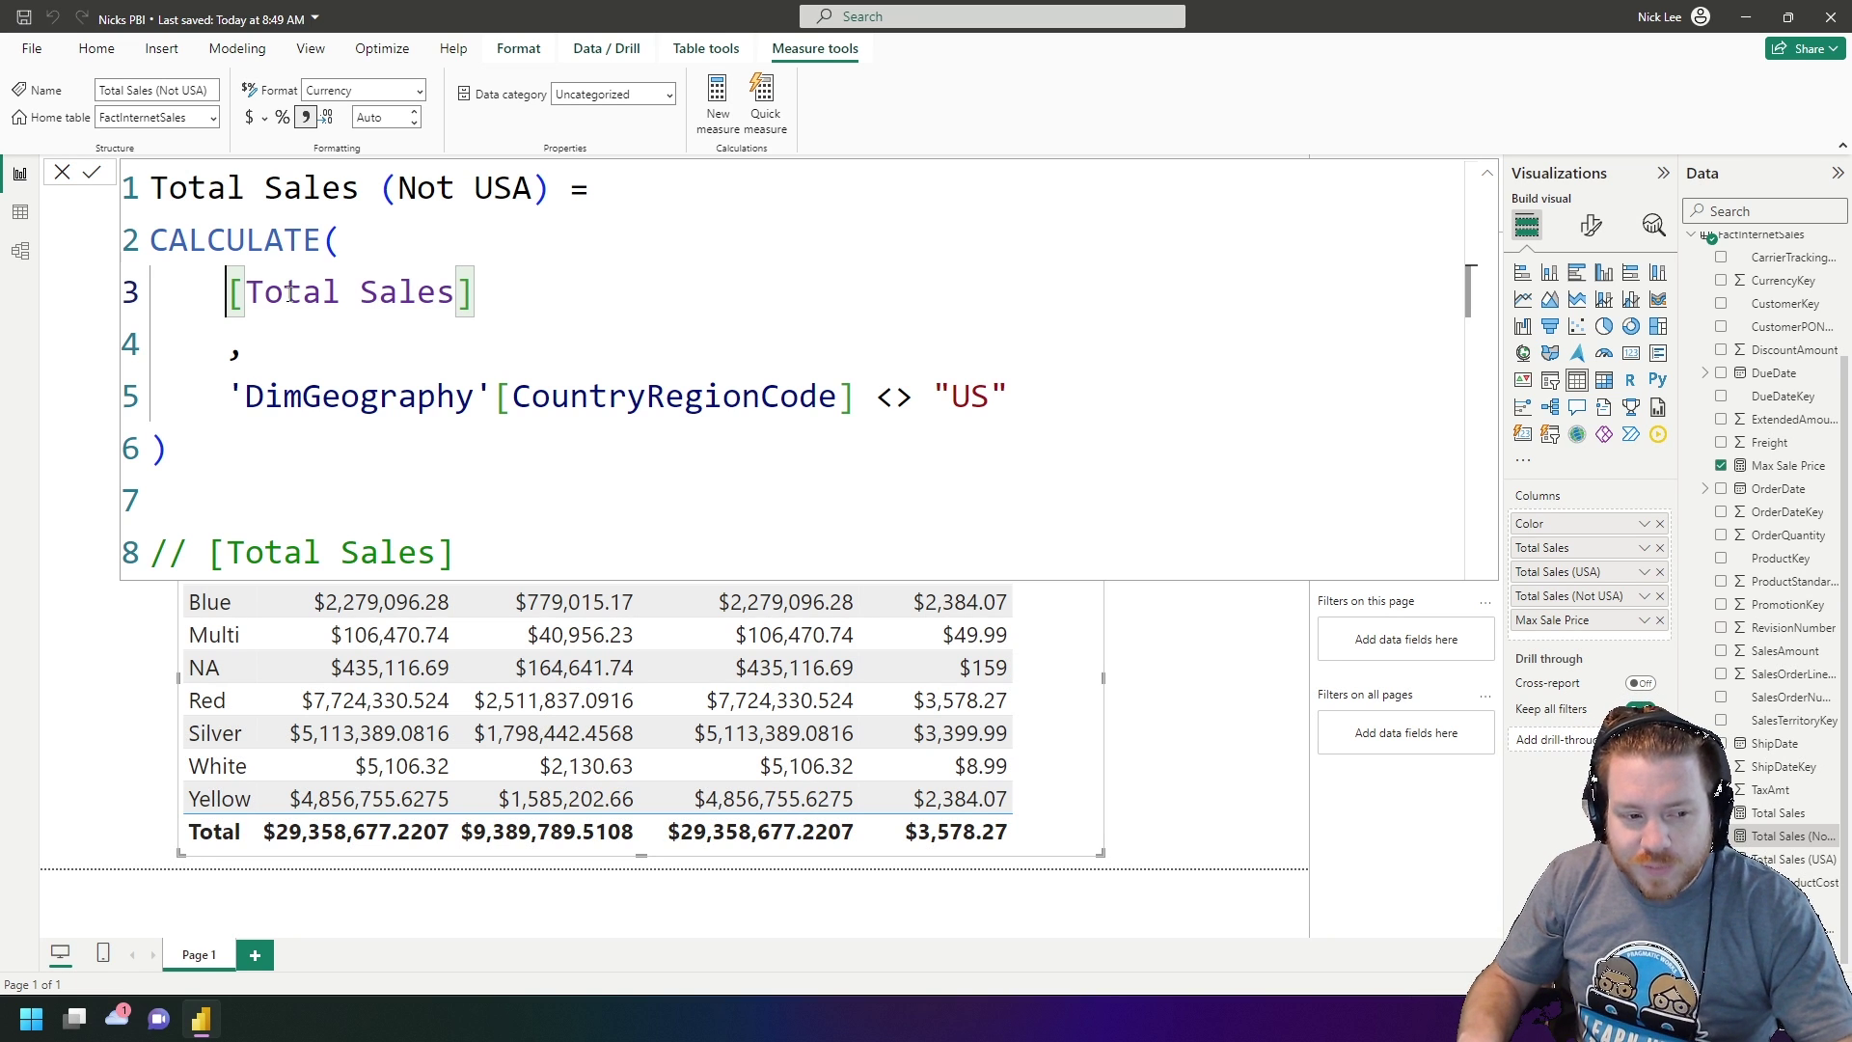
key("Down")
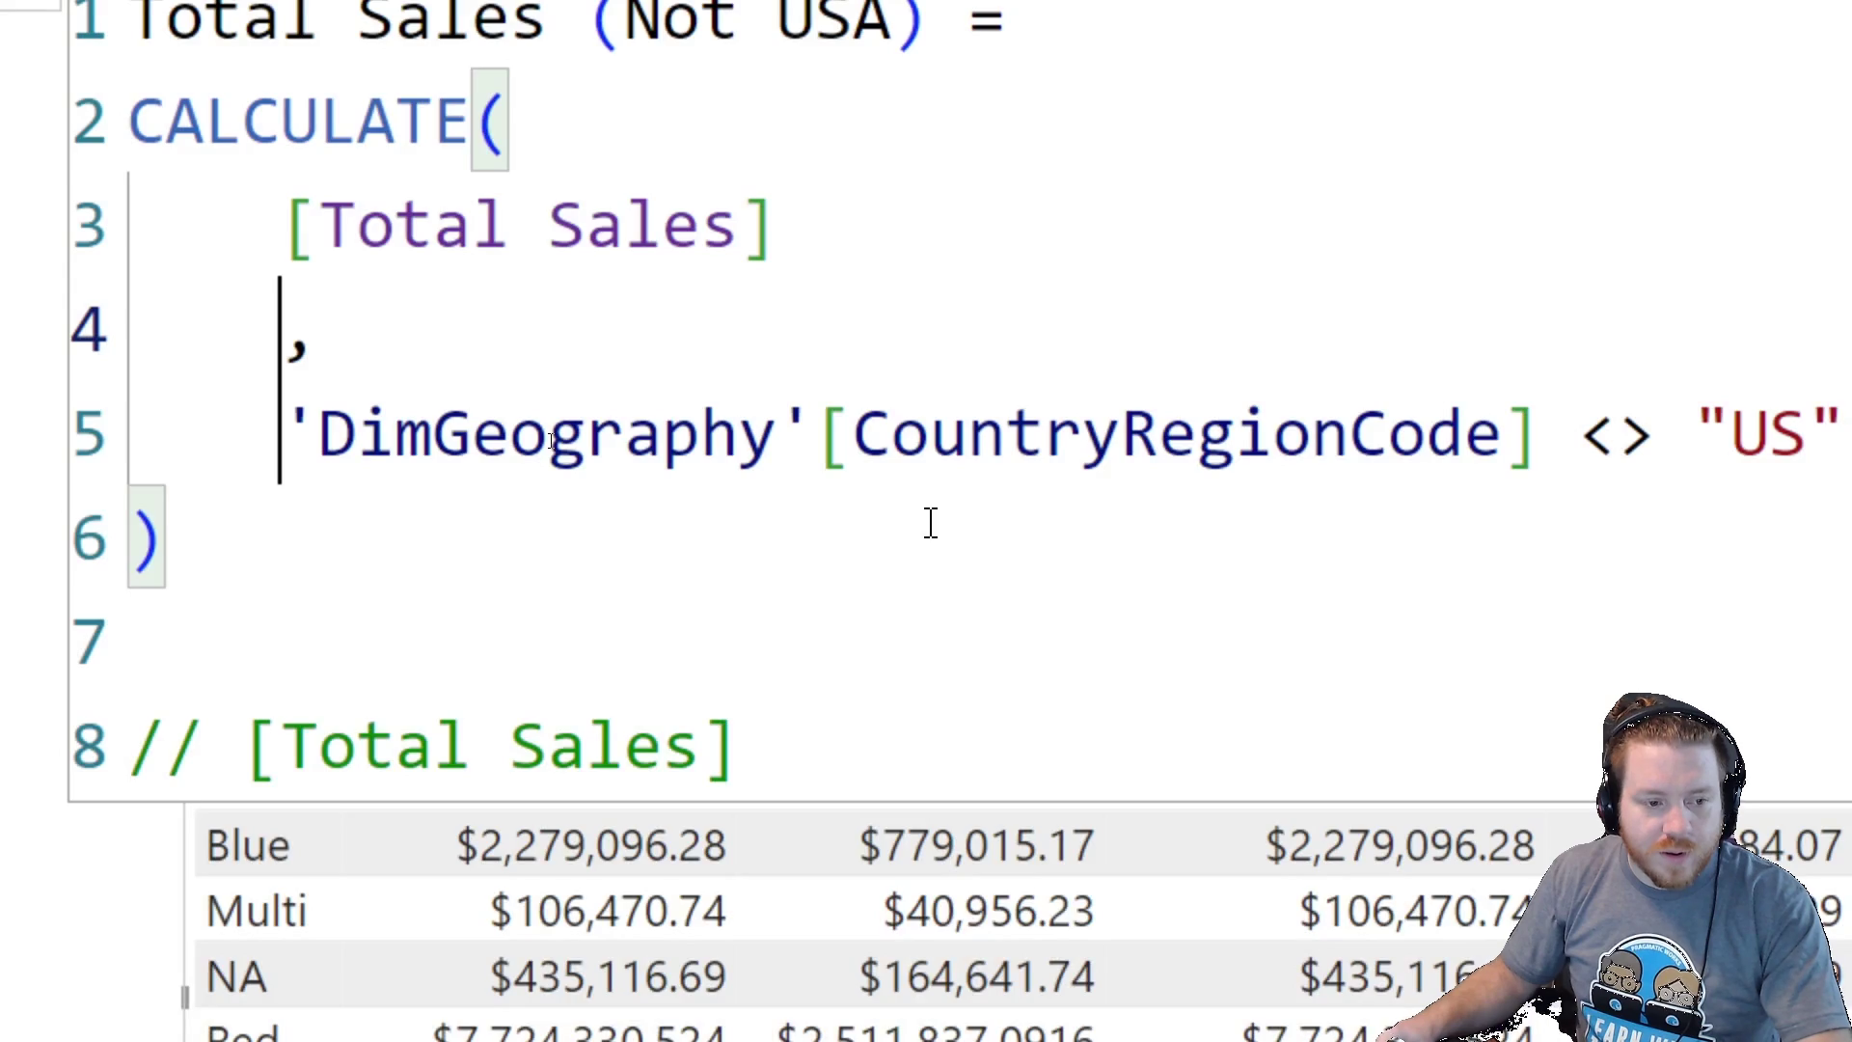
type("//")
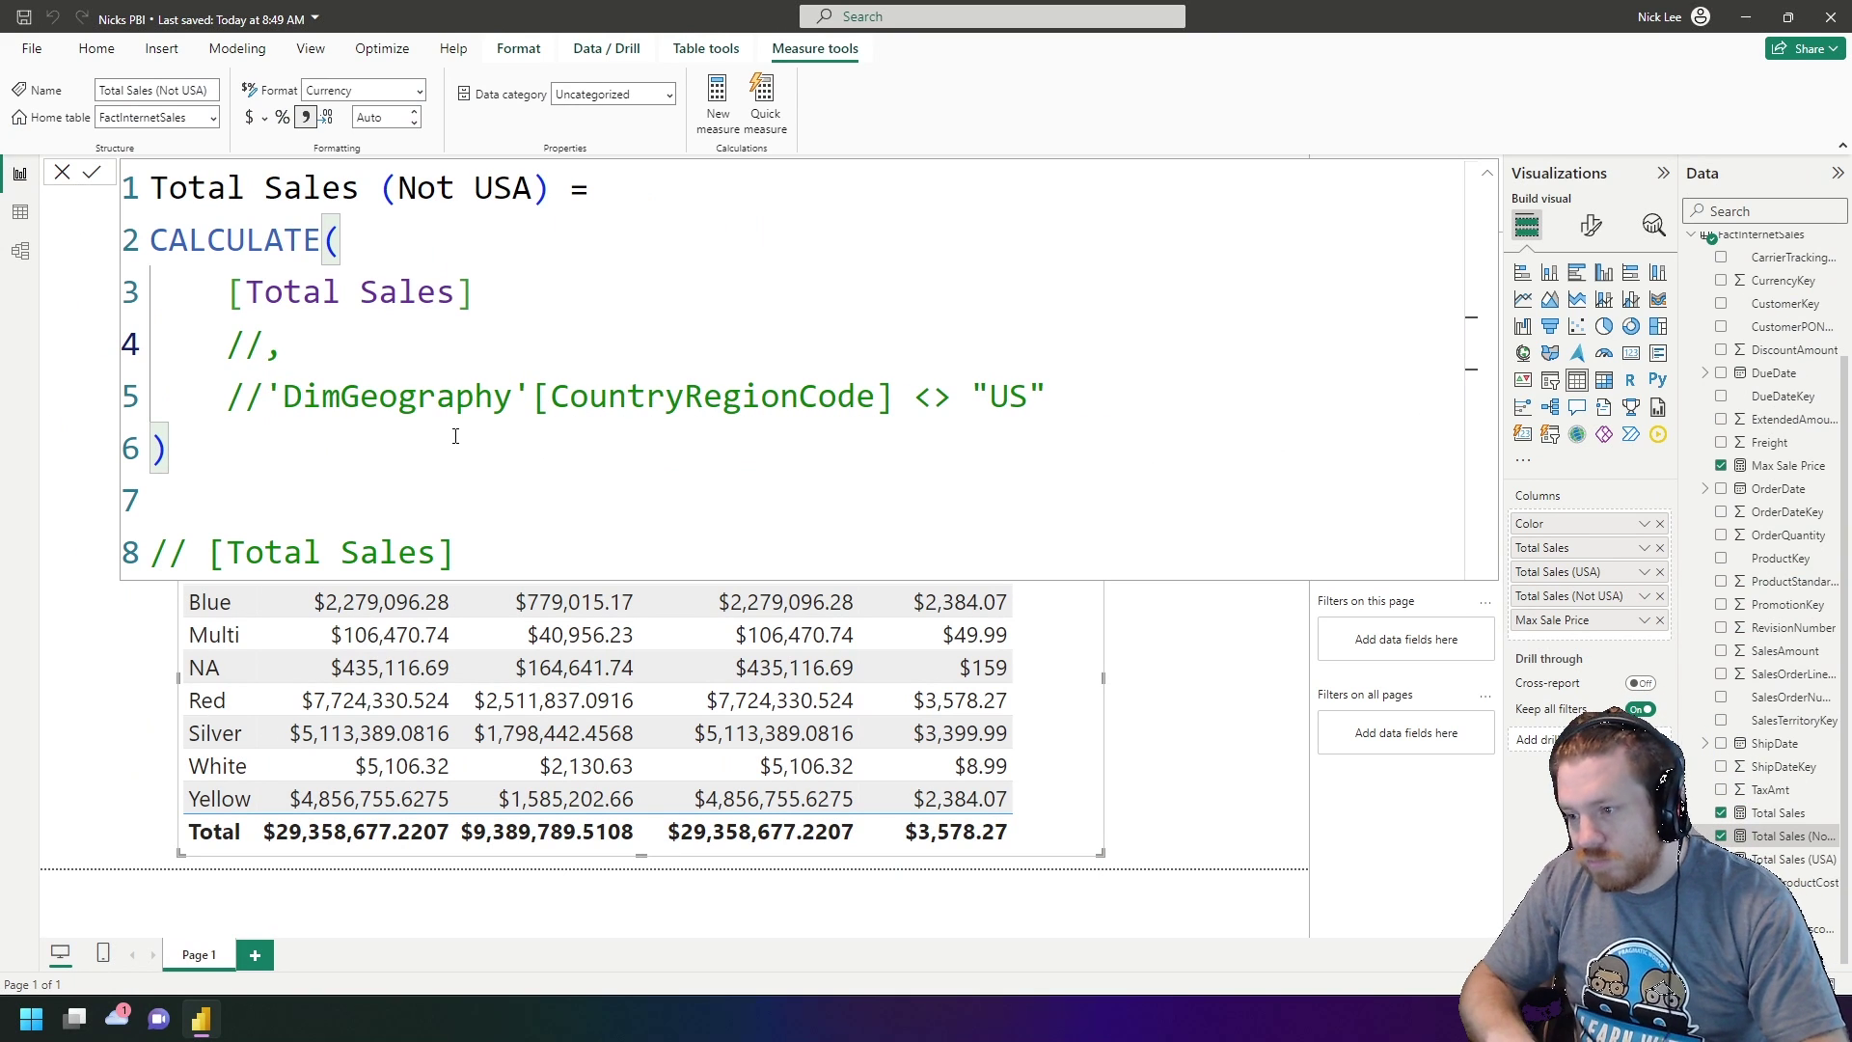
key("BackSpace")
key("BackSpace")
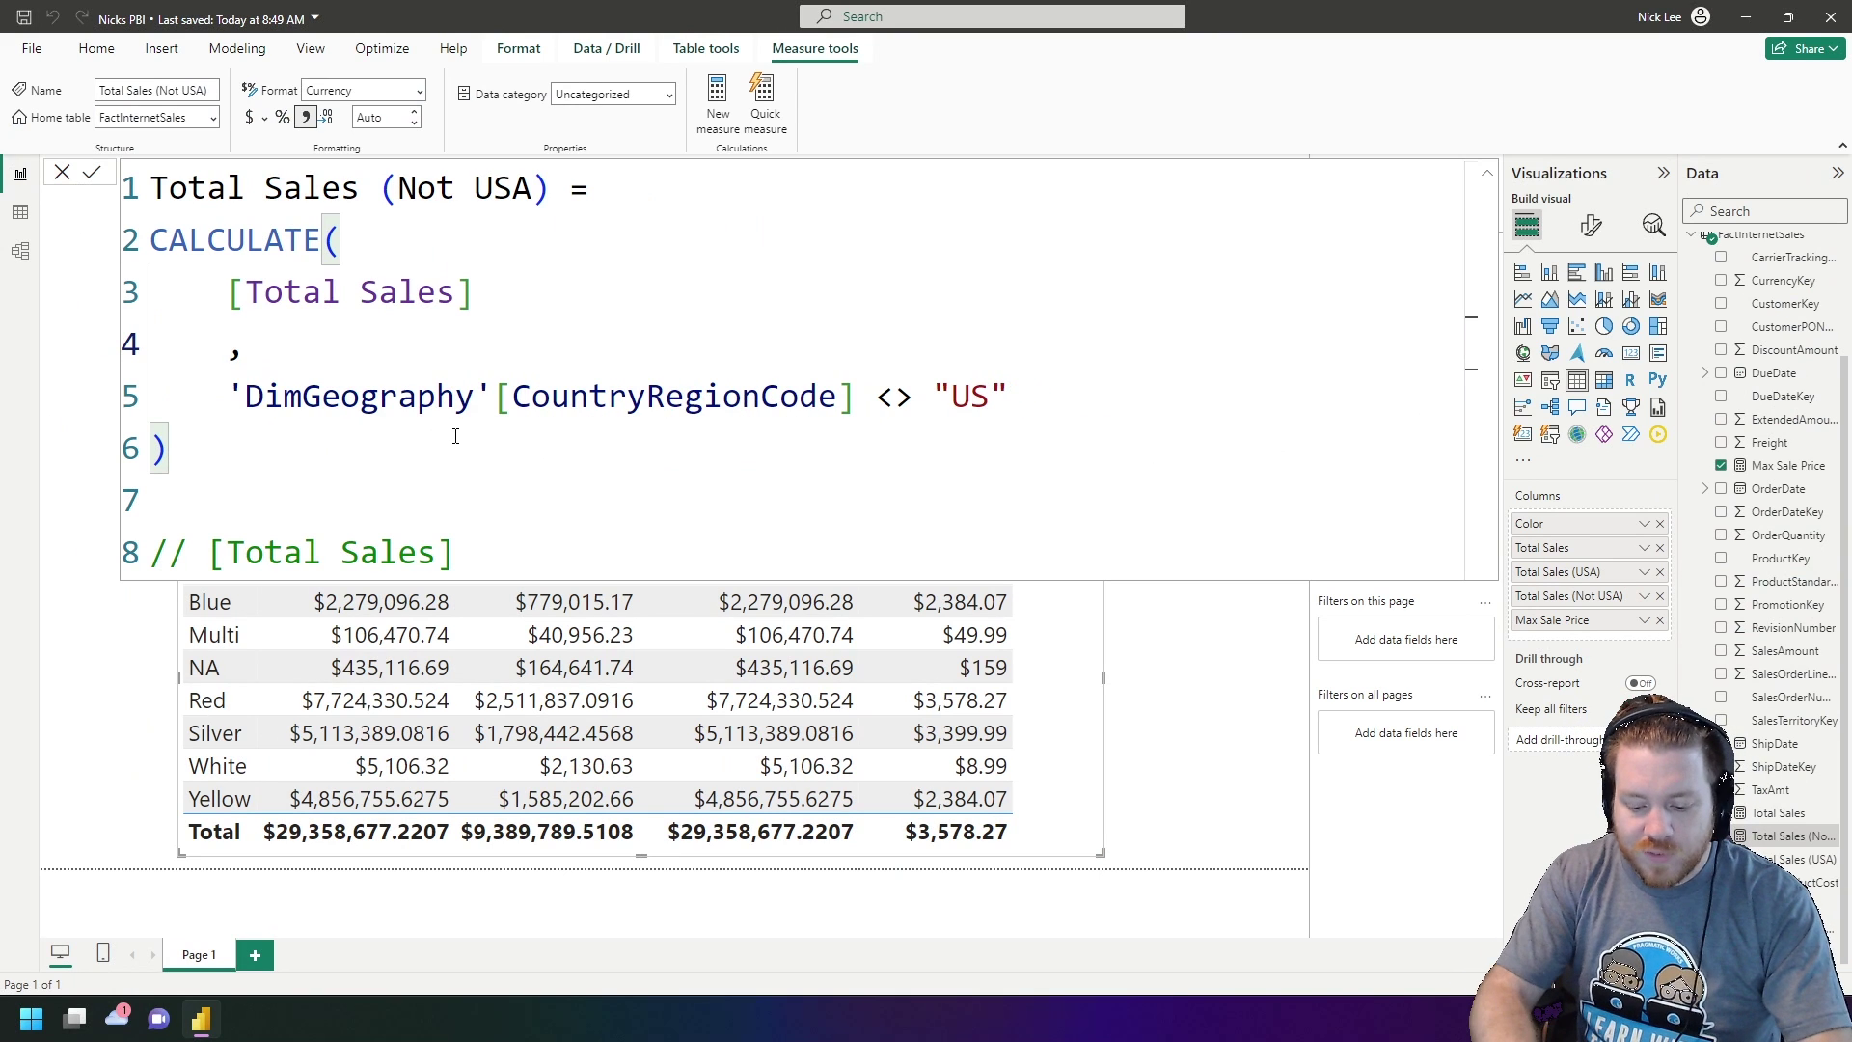
Step: Enter a sample sentence on the comma and filter lines simultaneously, and delete it word by word from both
type("nick is ")
type("a really cool g")
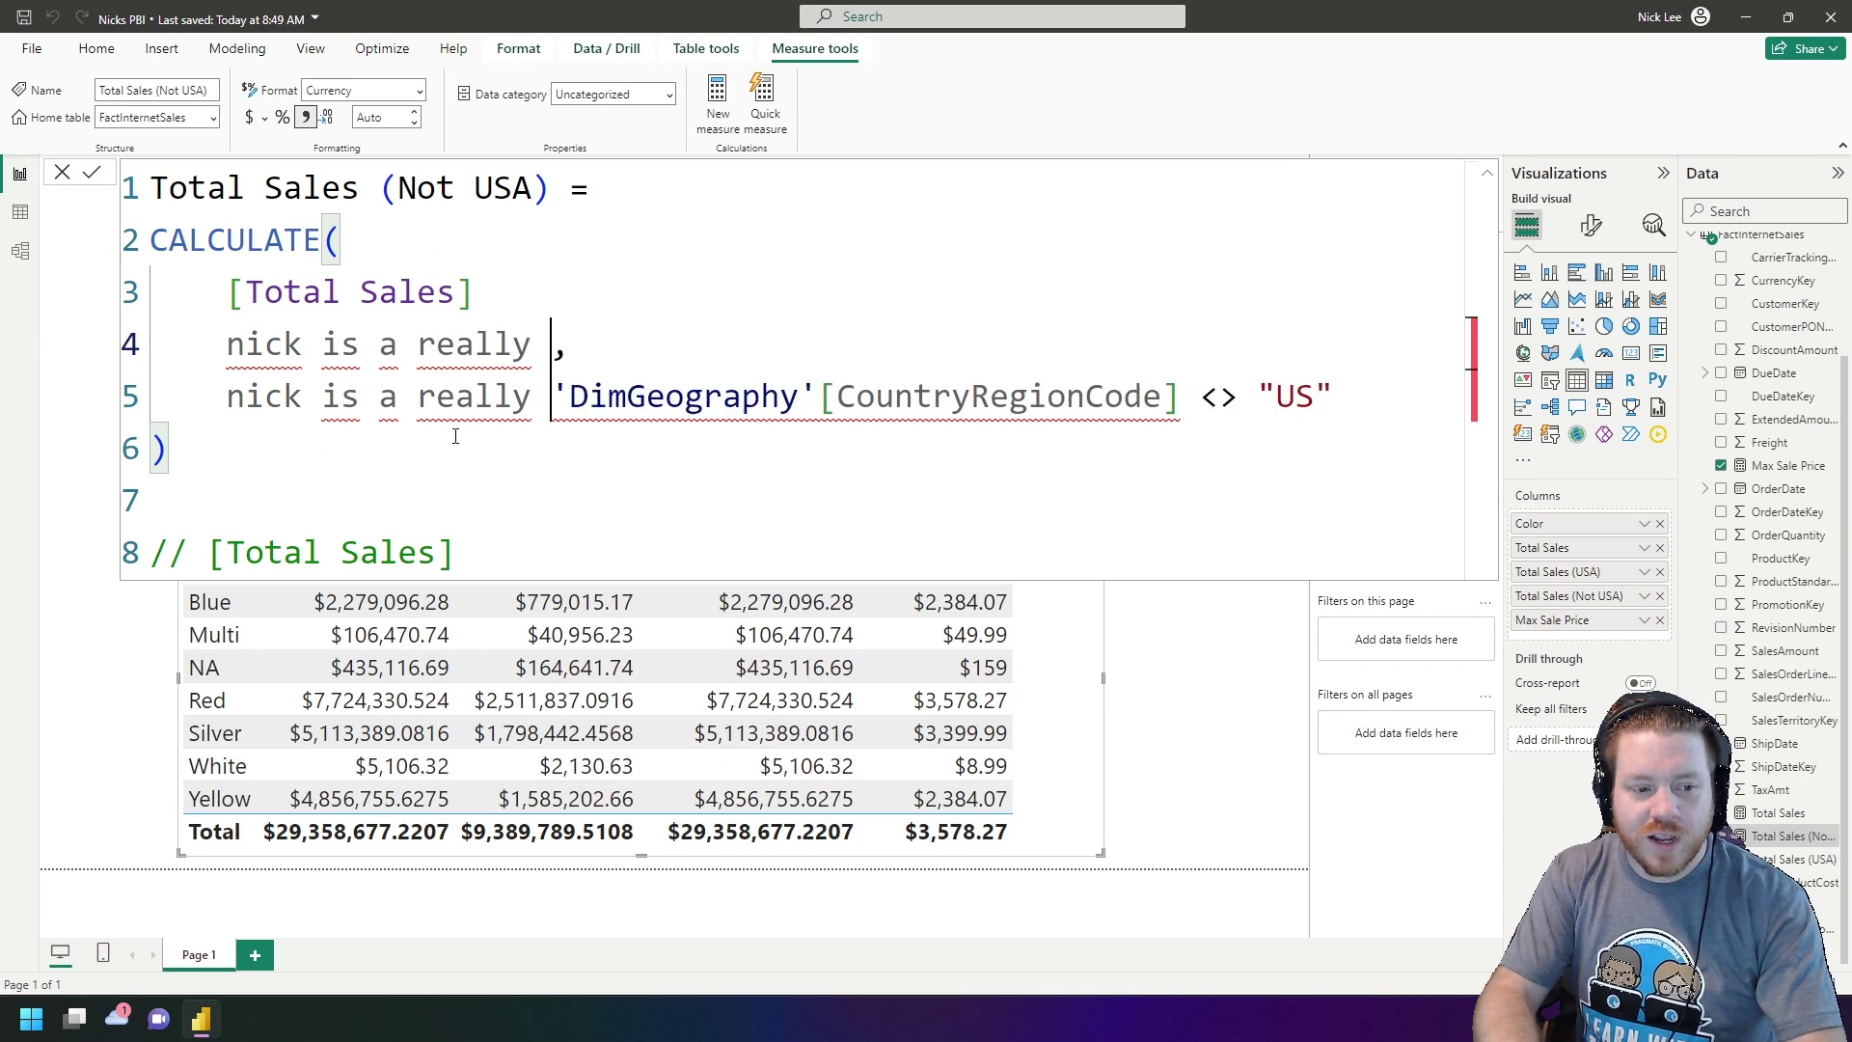
type("uy")
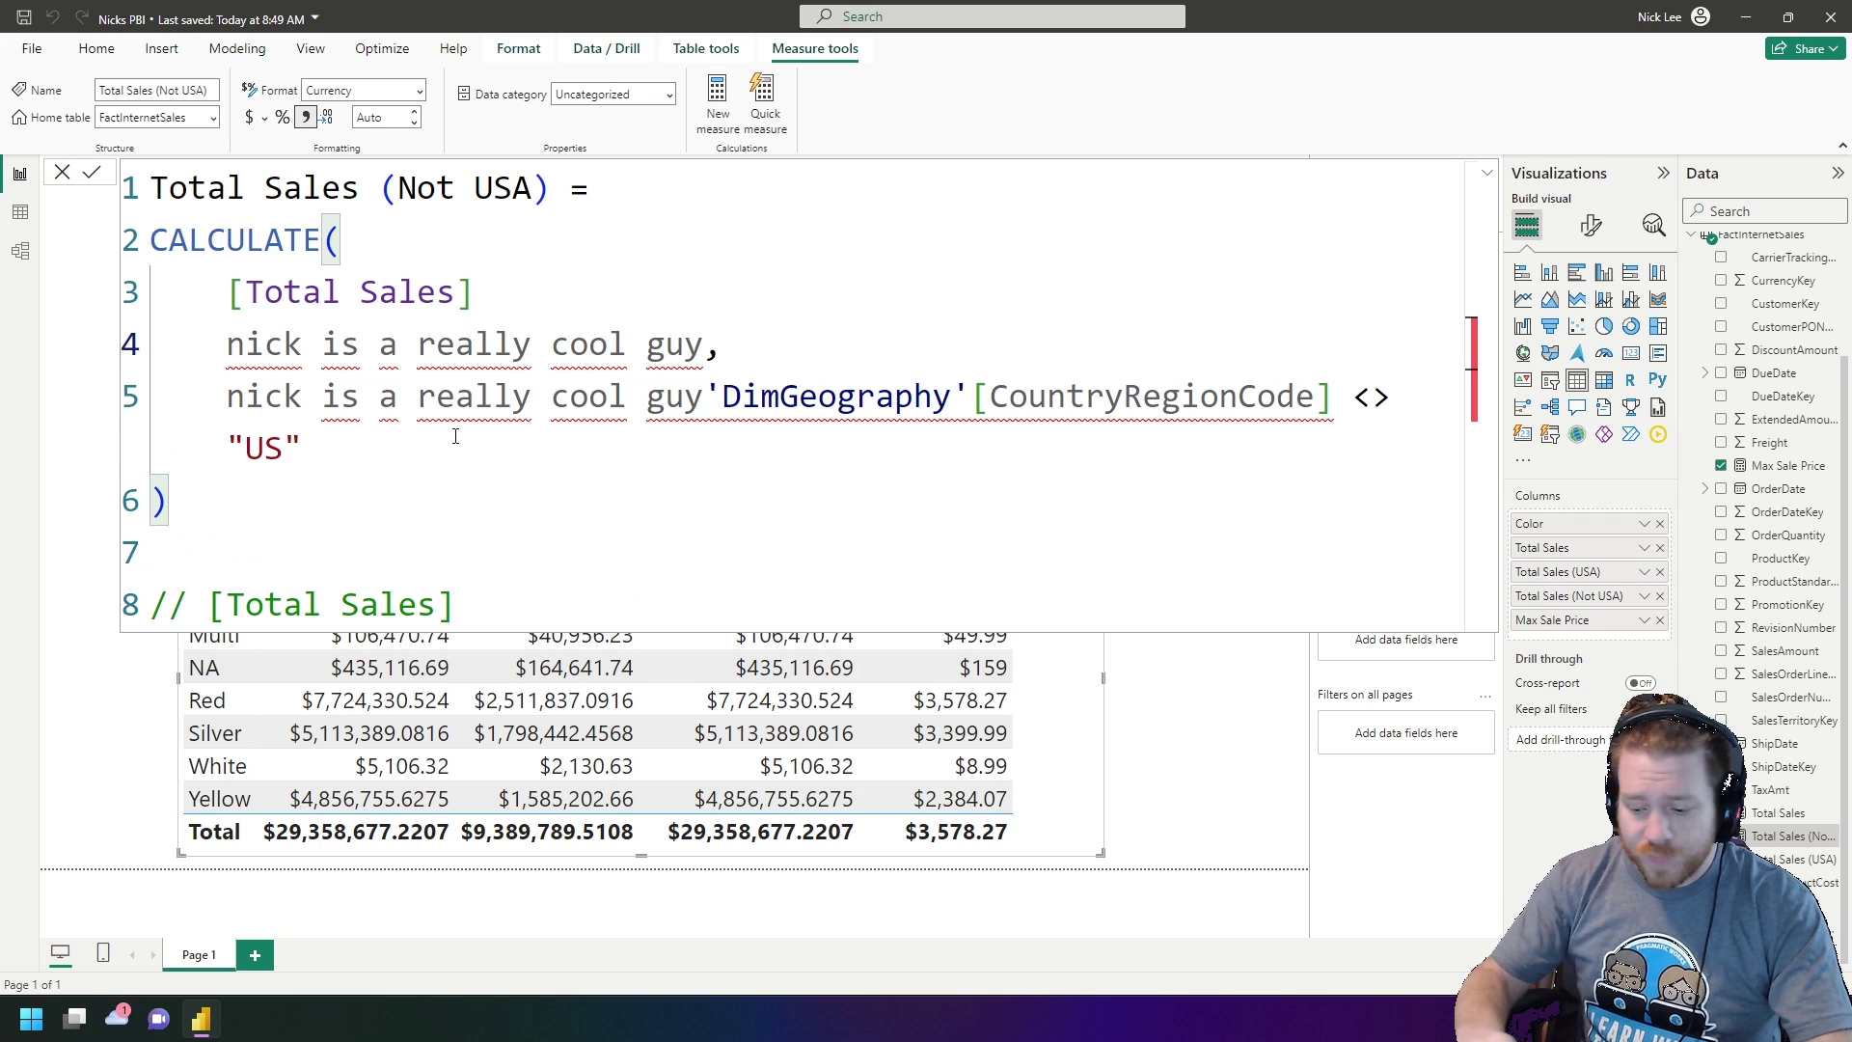
key("ctrl+BackSpace")
key("ctrl+BackSpace")
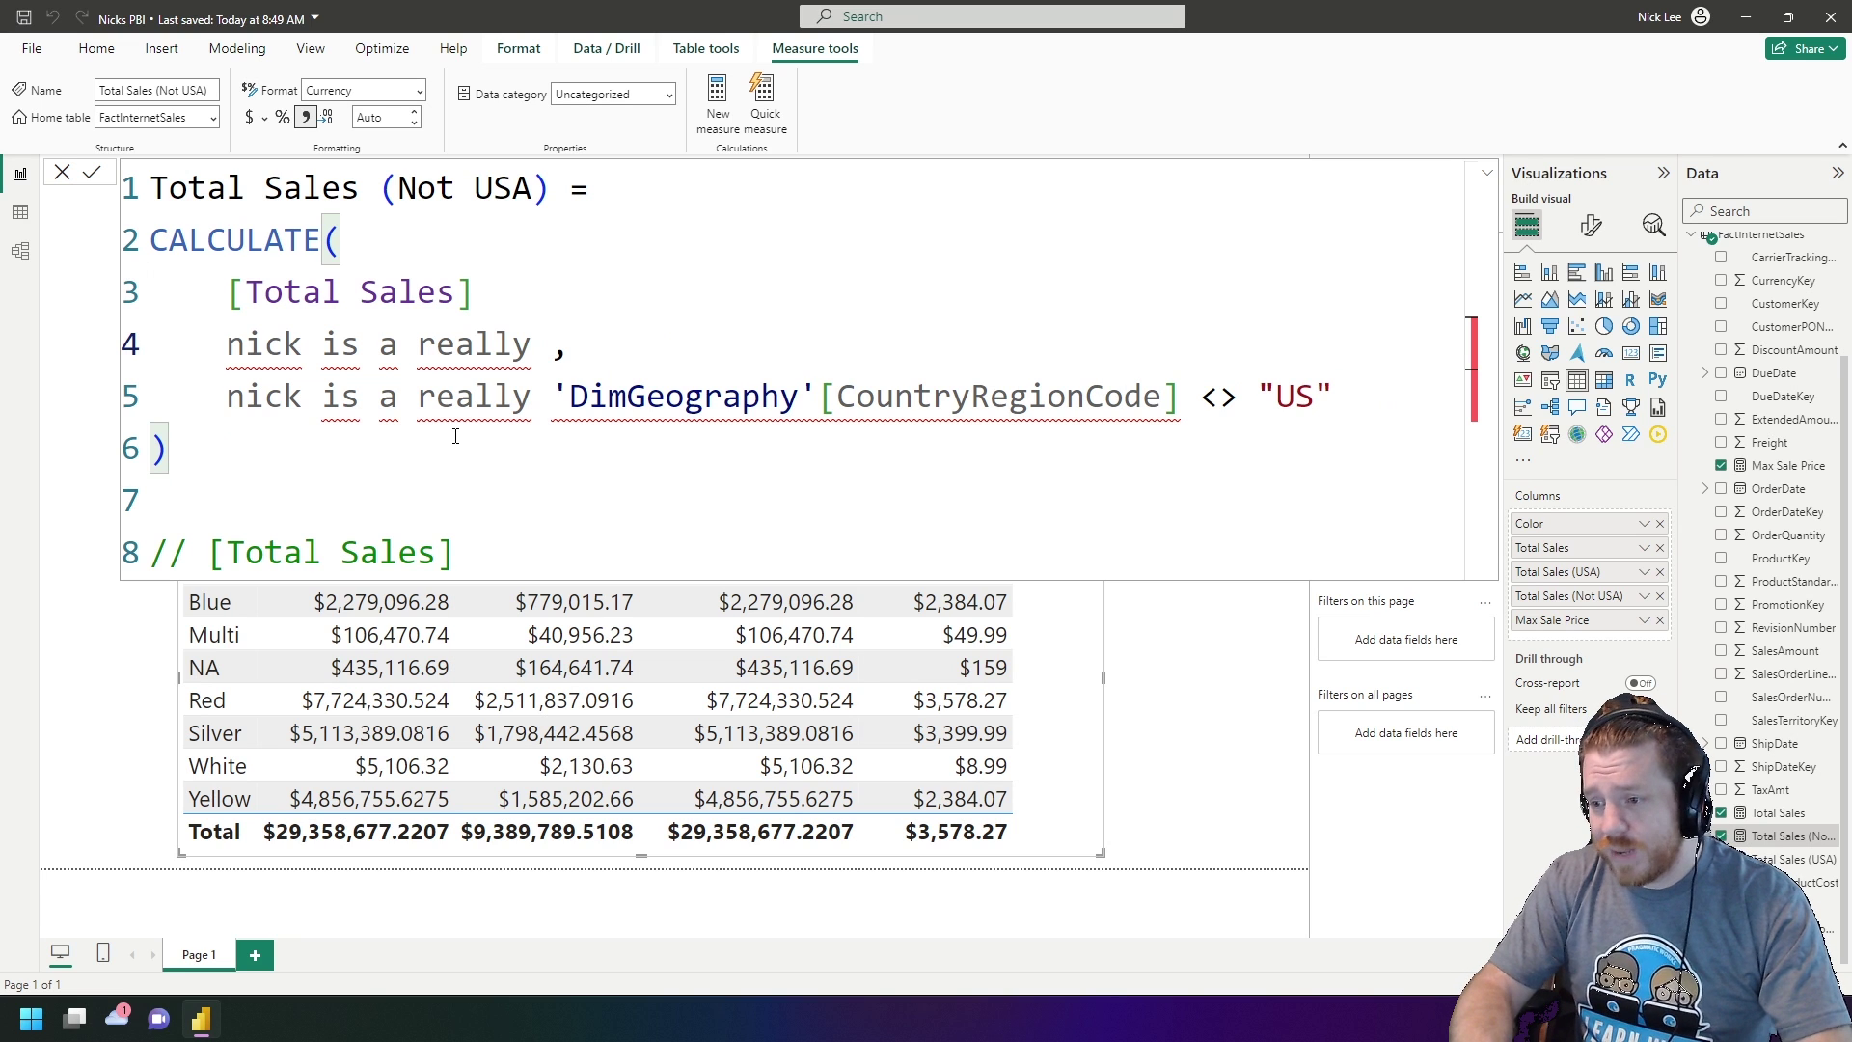
key("ctrl+BackSpace")
key("ctrl+BackSpace")
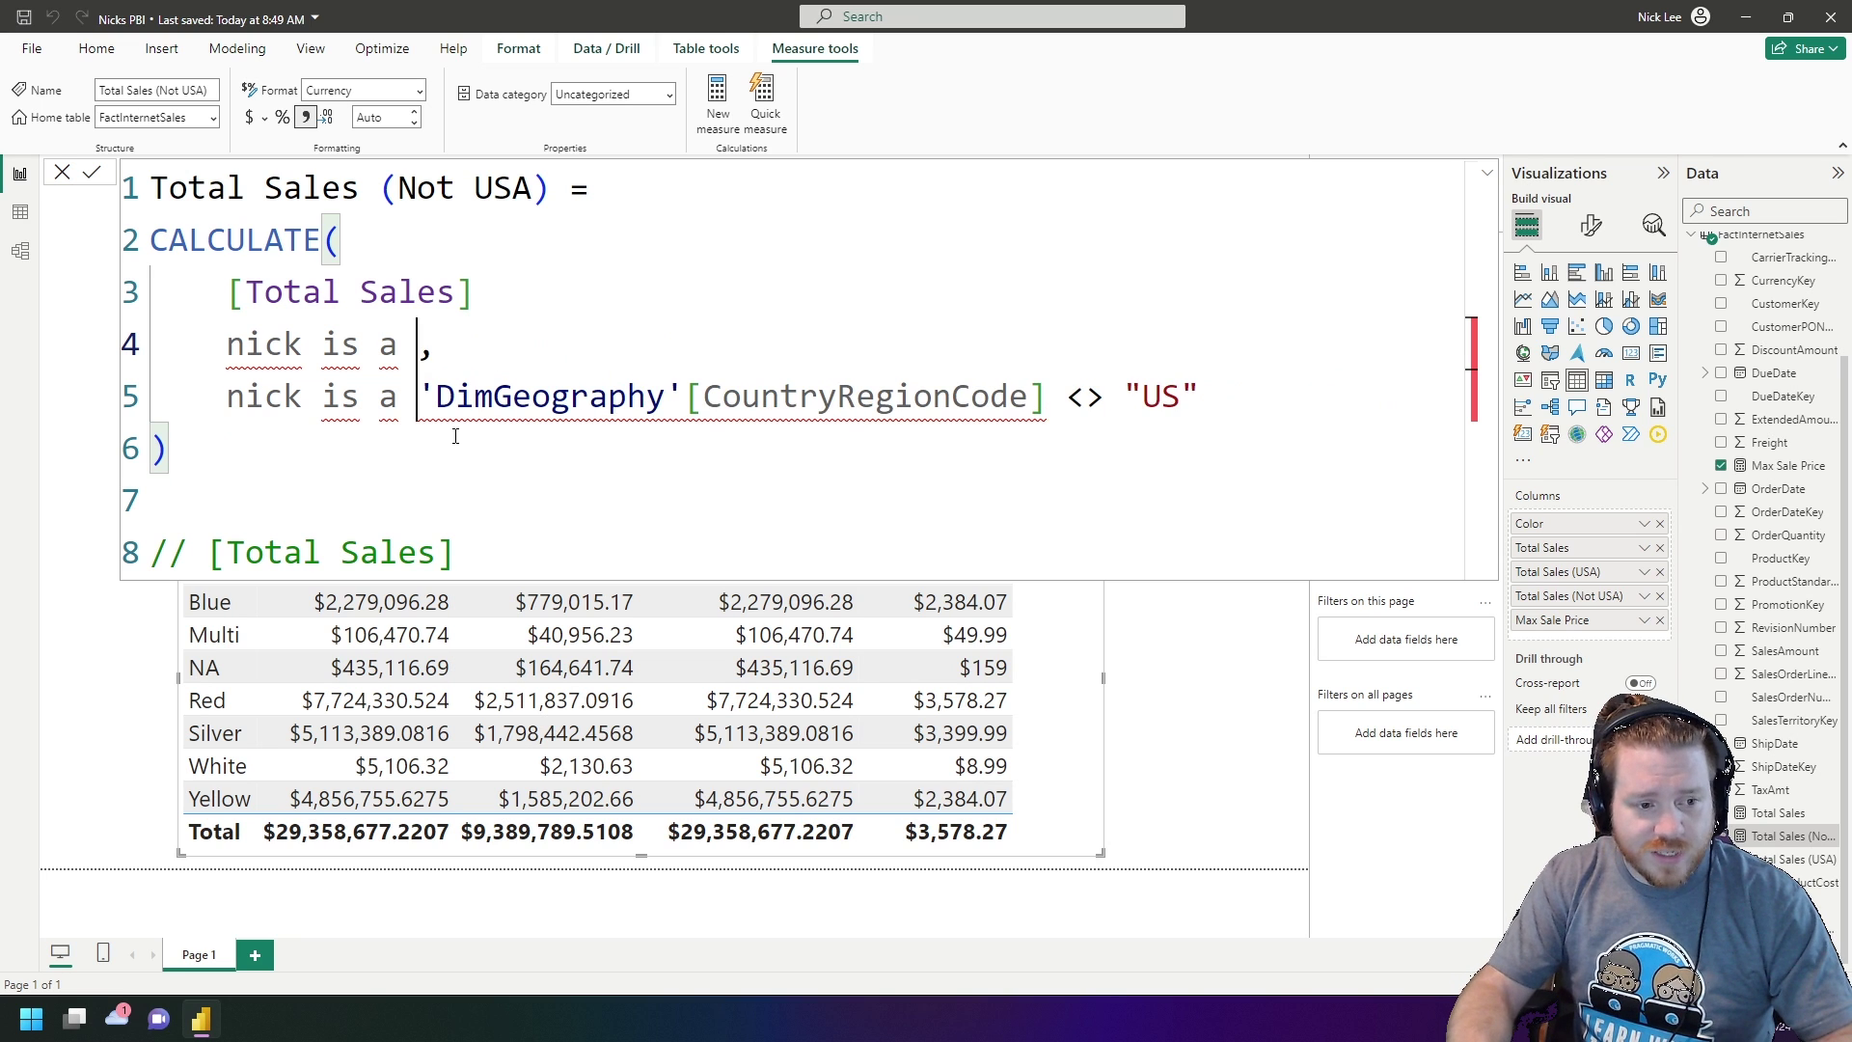
key("ctrl+BackSpace")
key("ctrl+BackSpace")
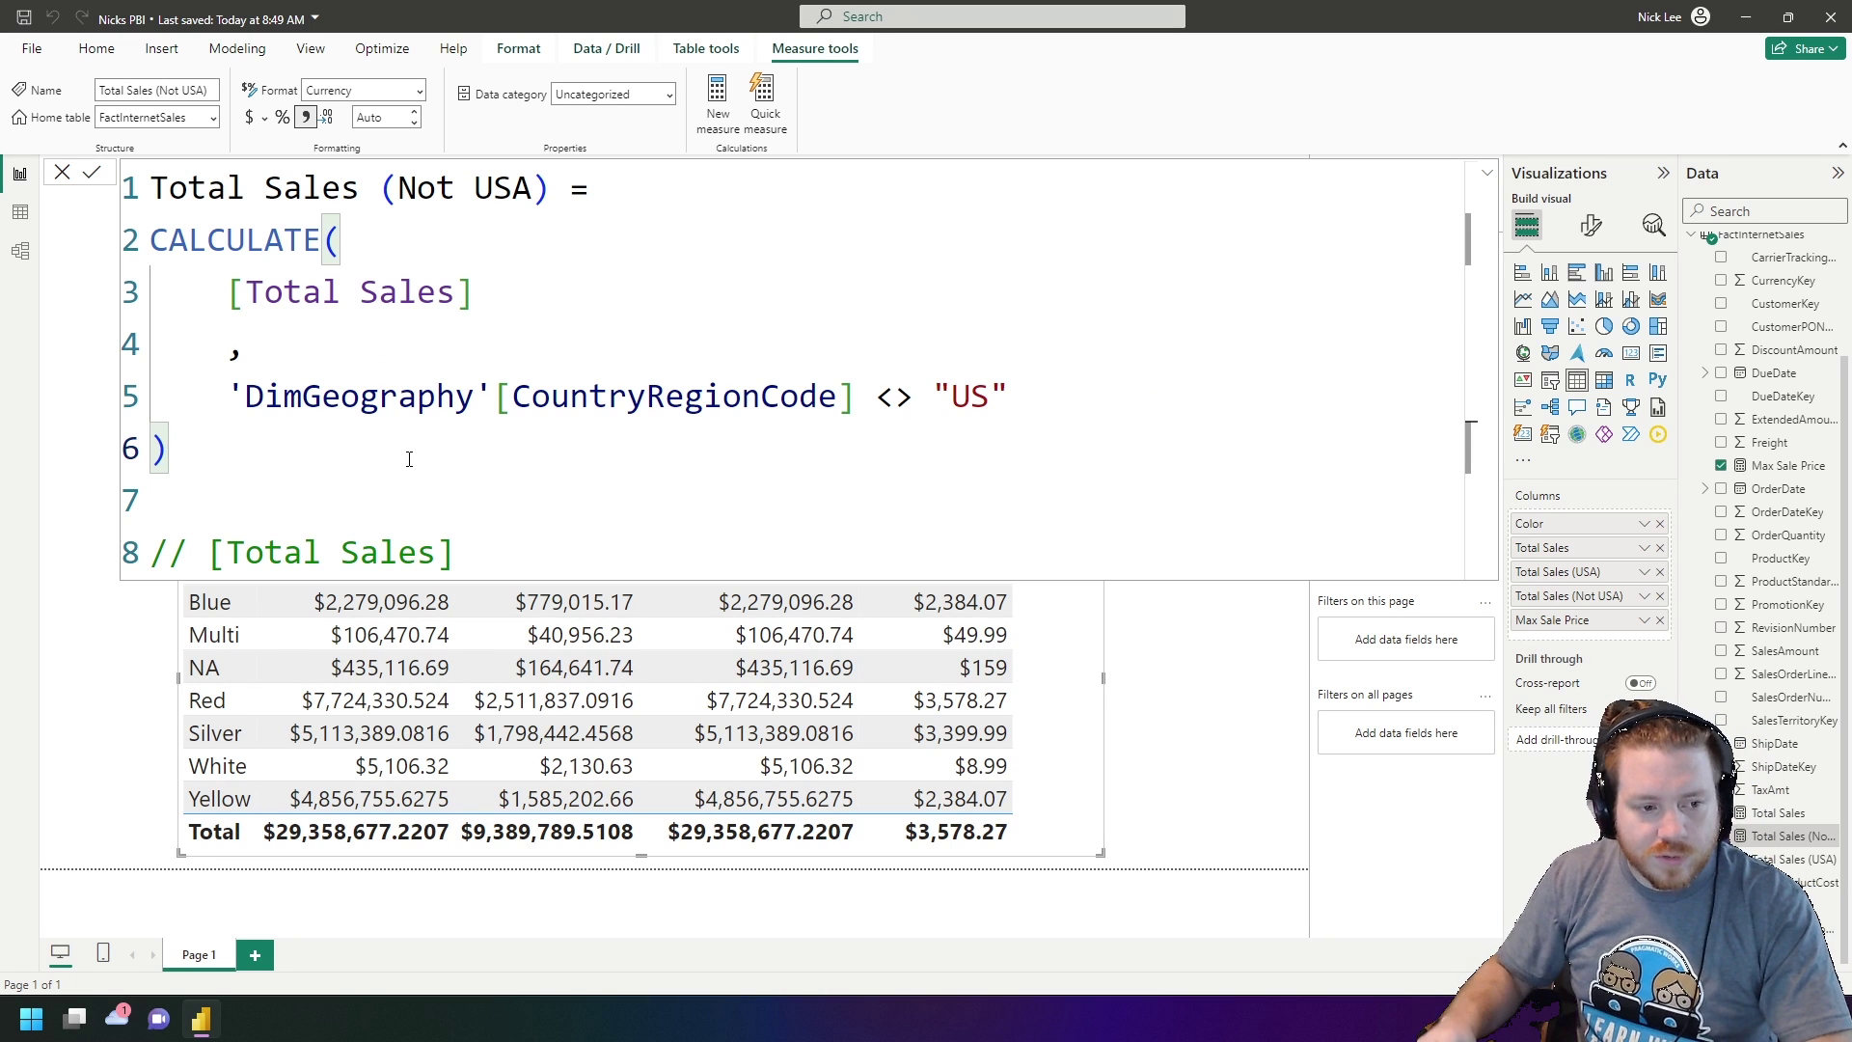
Step: Commit the Total Sales (Not USA) measure with the CALCULATE filter <> "US" active
key("Return")
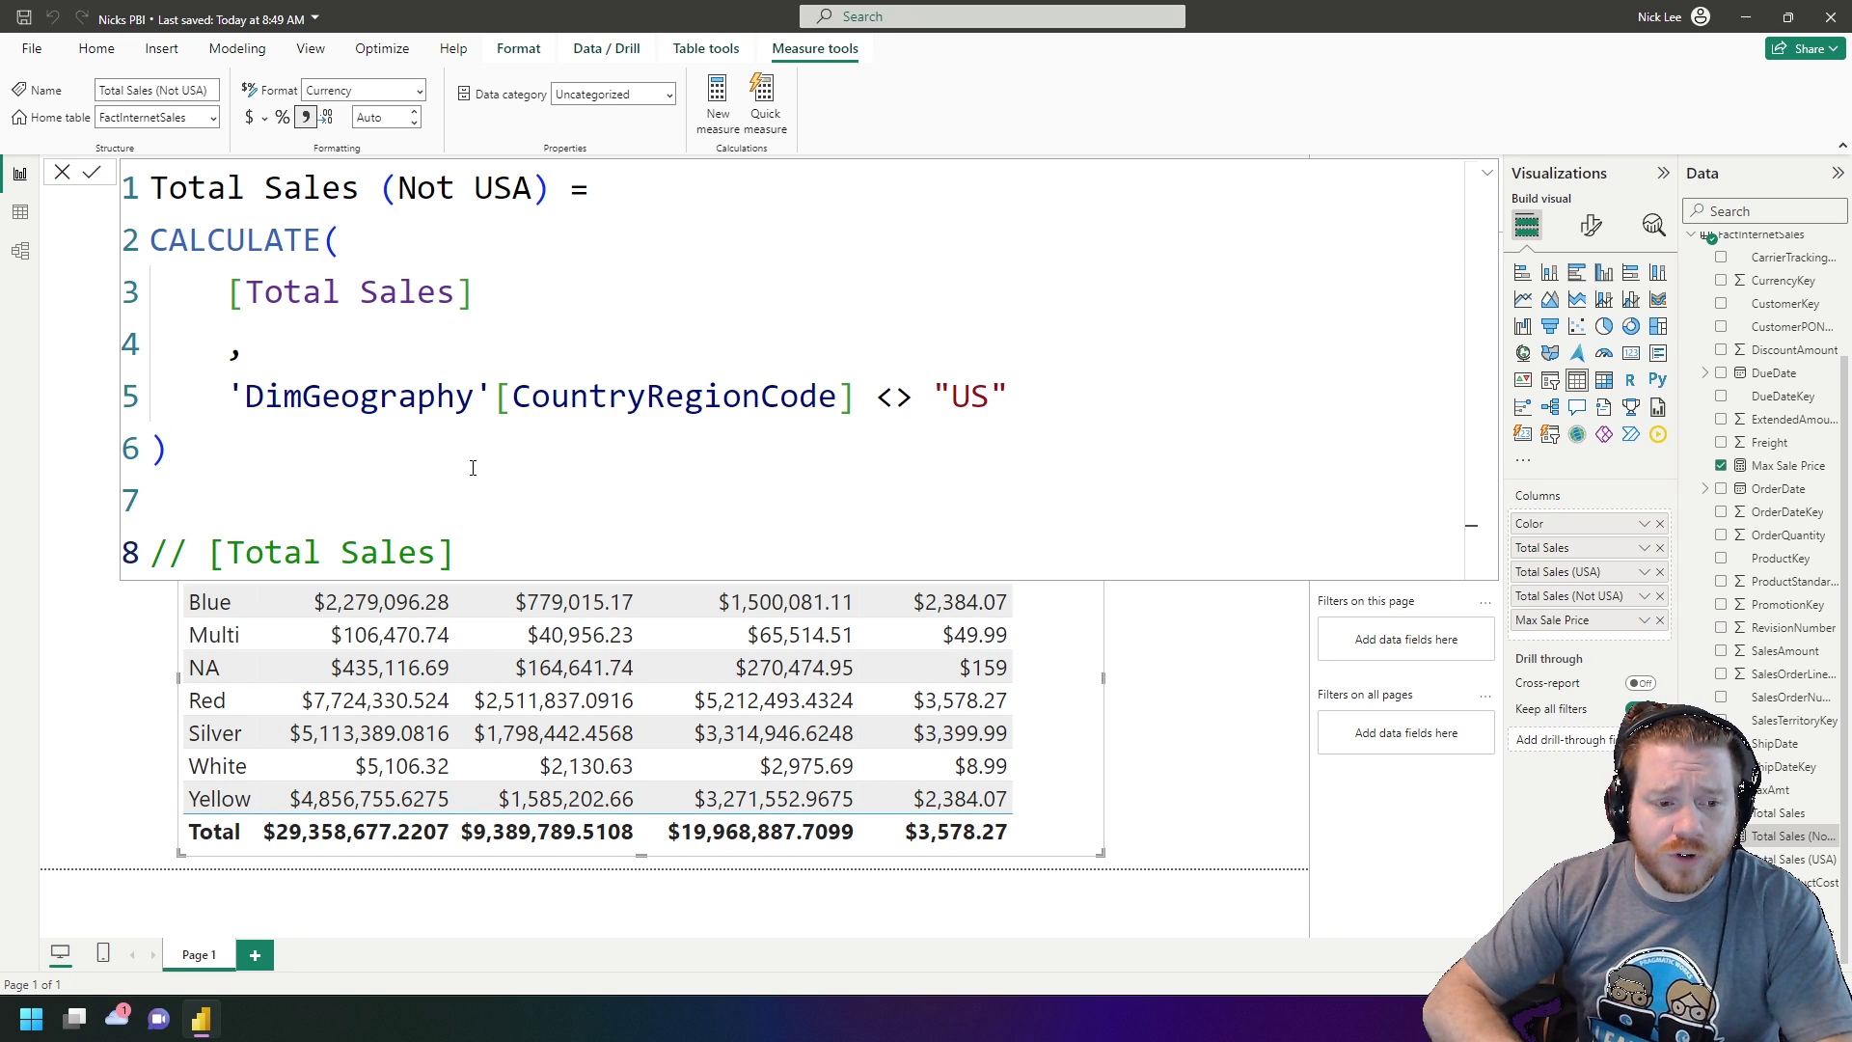